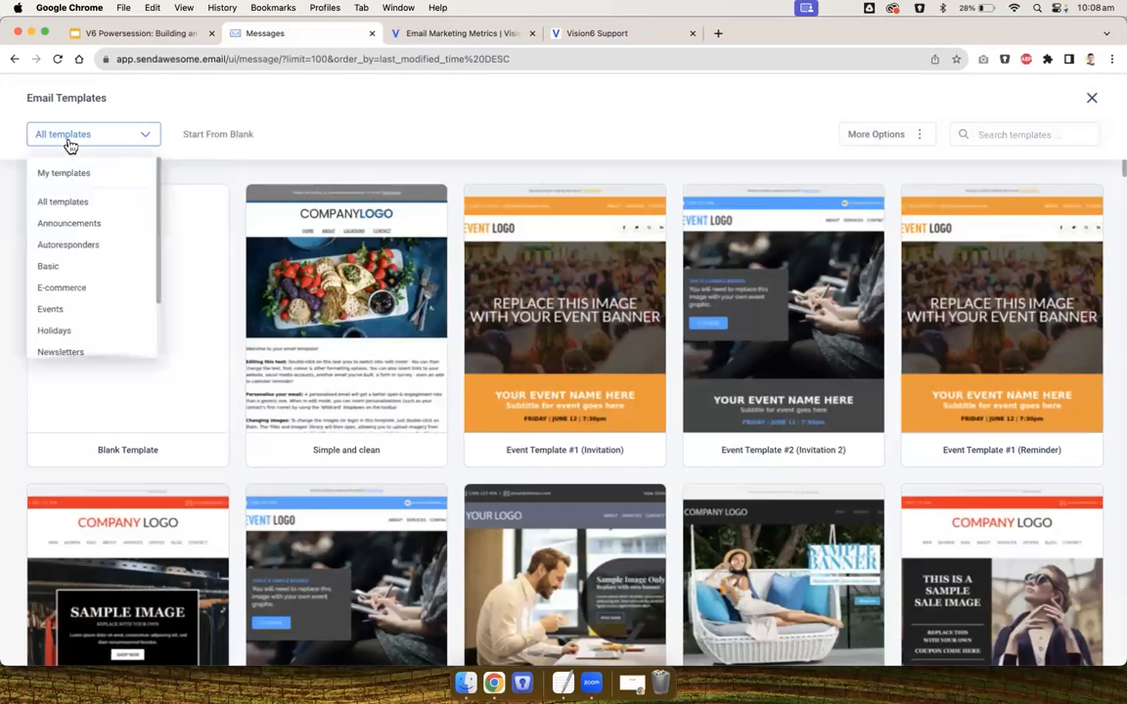
# Filter the templates to My templates and start a new email from the Basic H&F email template
pyautogui.click(66, 177)
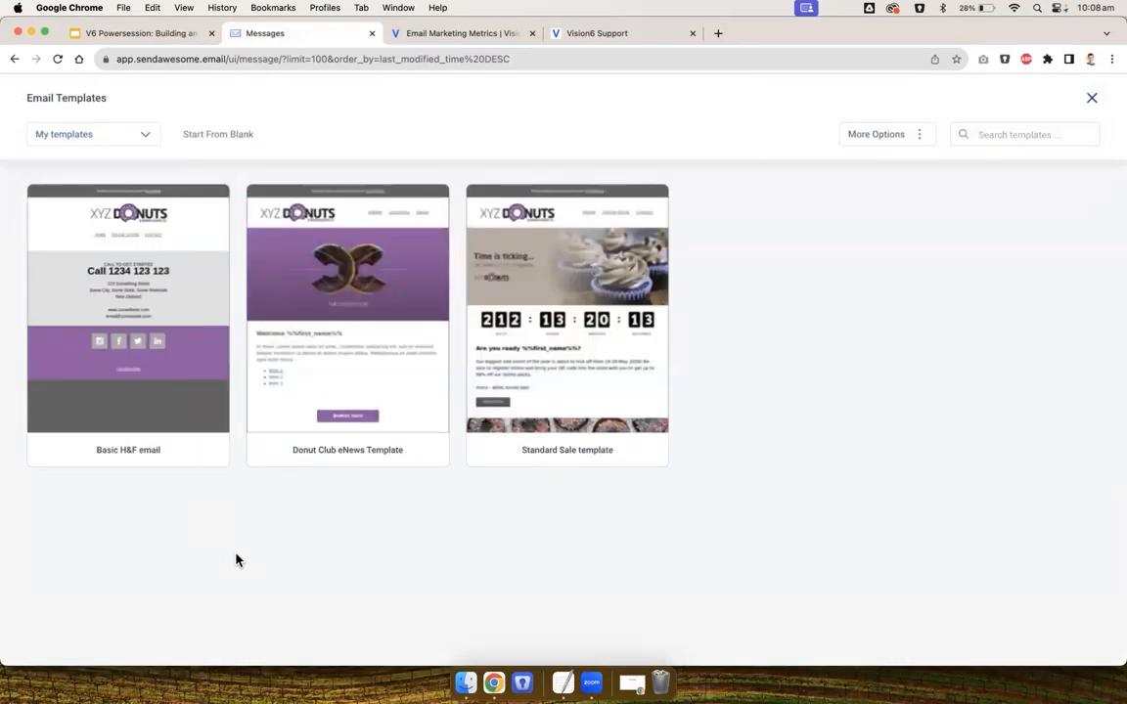
pyautogui.moveTo(134, 333)
pyautogui.click(118, 305)
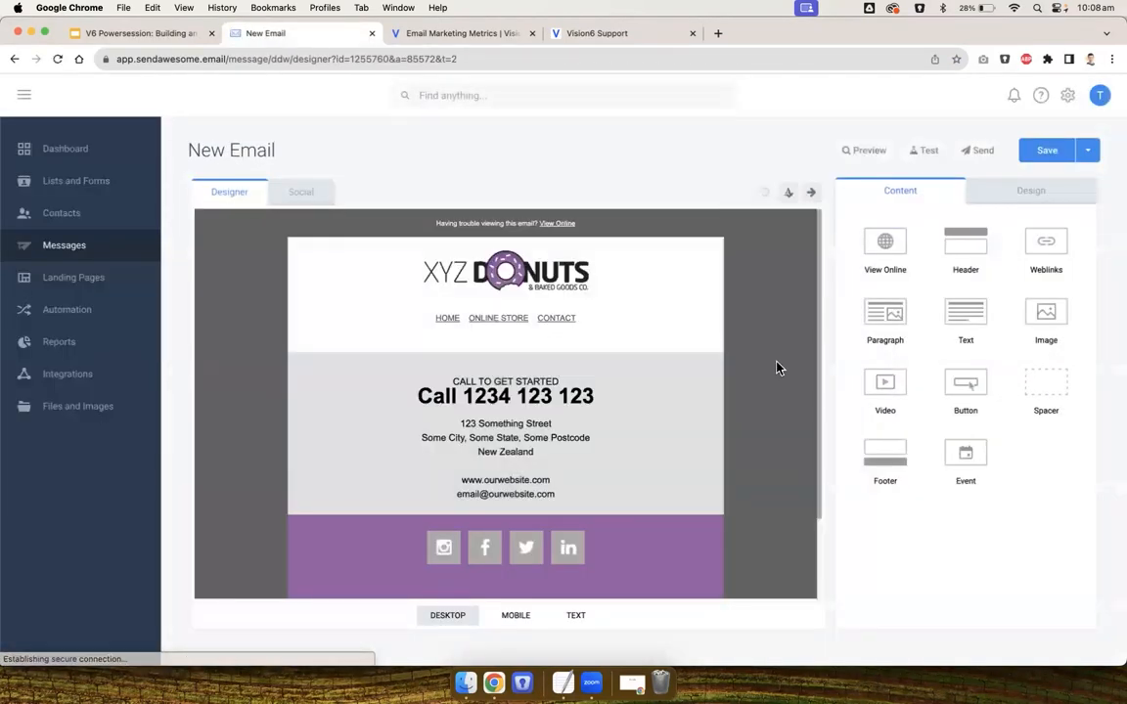
# Add an Image block to the email directly below the header navigation links
pyautogui.scroll(-2, 774, 368)
pyautogui.scroll(-1, 777, 367)
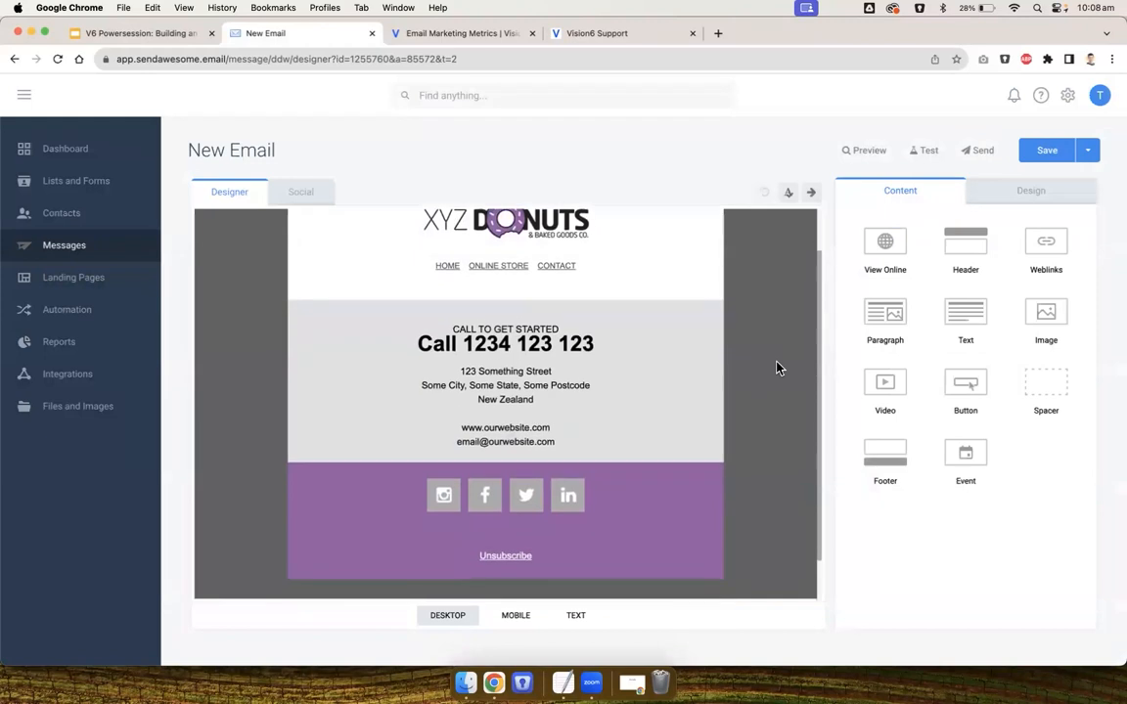
pyautogui.scroll(3, 777, 368)
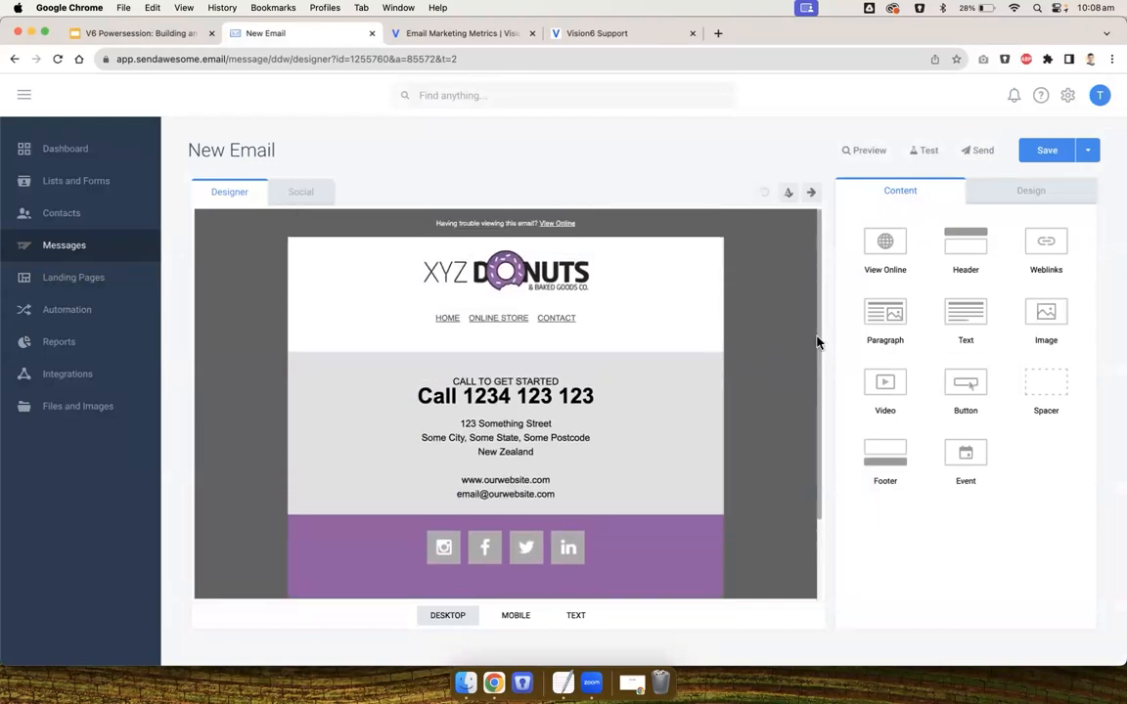
pyautogui.moveTo(1057, 314); pyautogui.dragTo(559, 338)
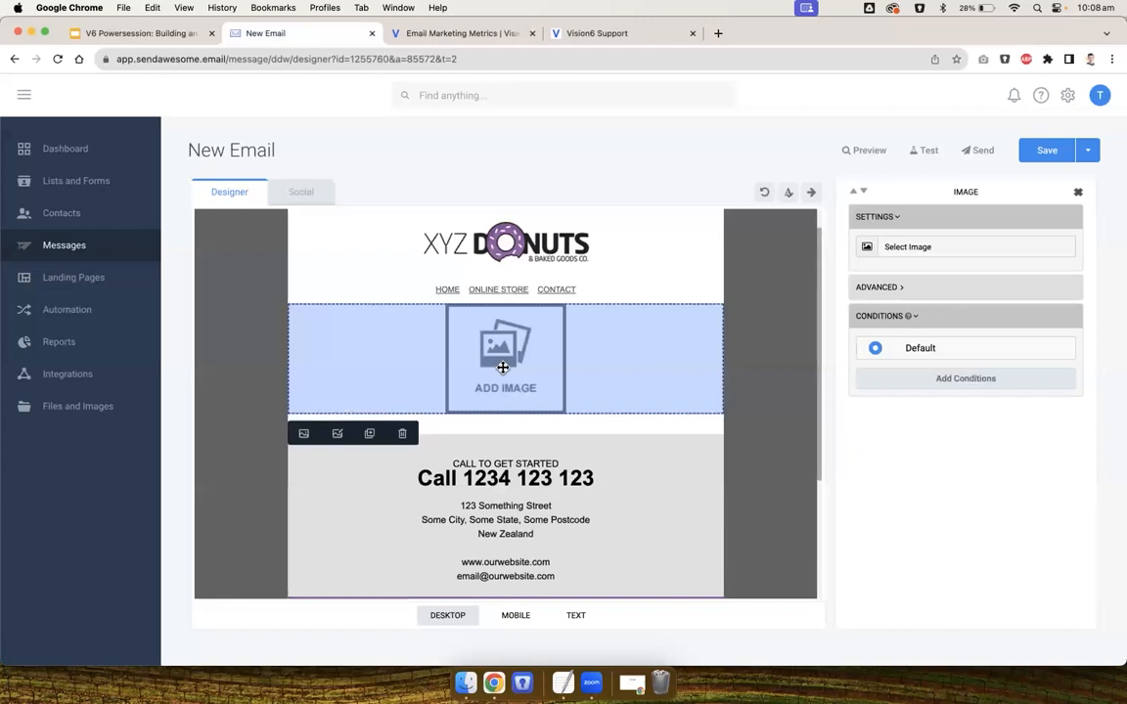
pyautogui.click(782, 357)
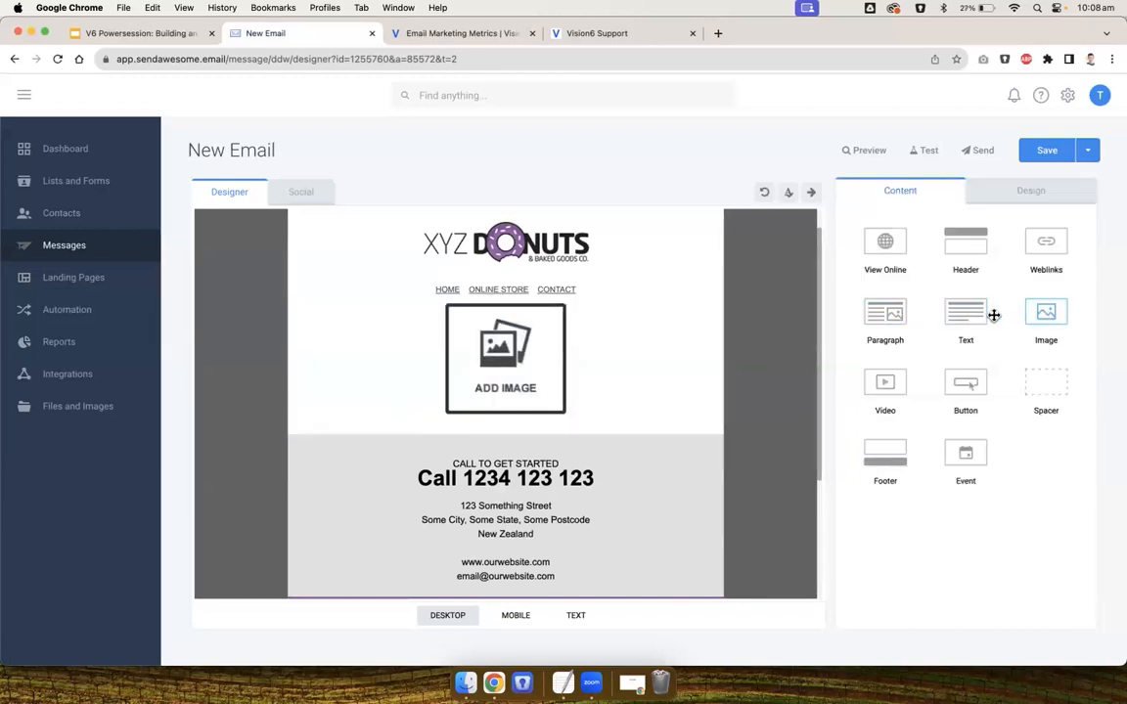
# Insert banner_enews.png from the XYZ Banners folder under My files into the new image block
pyautogui.doubleClick(558, 350)
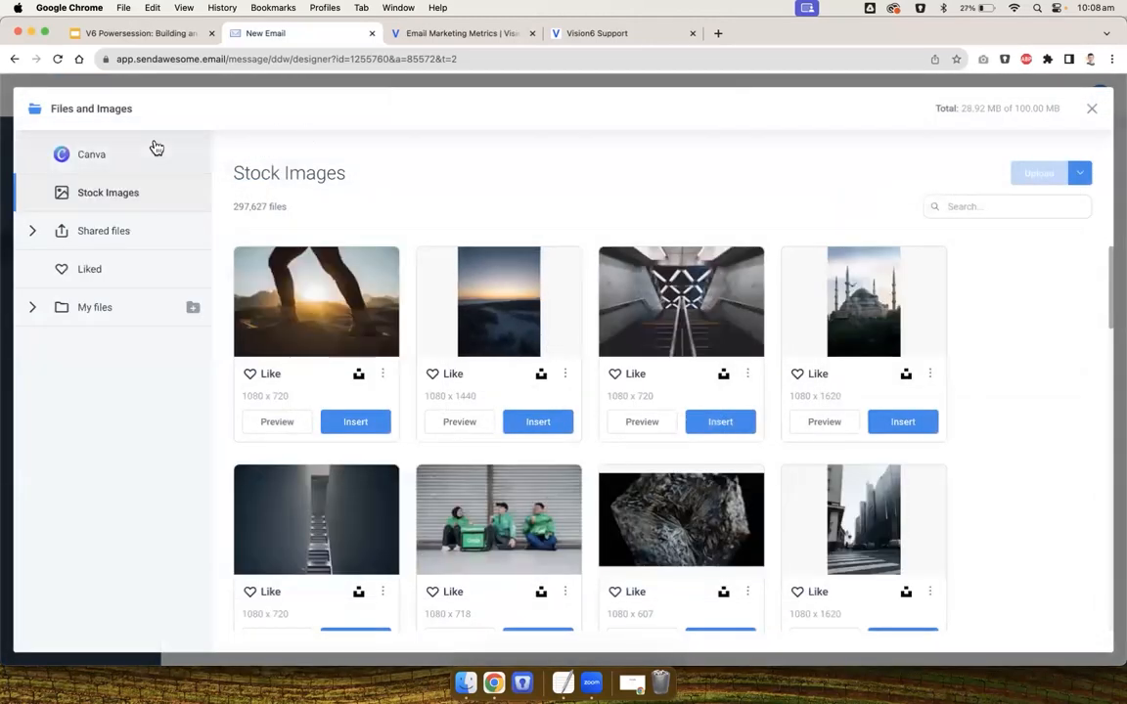
pyautogui.moveTo(57, 108); pyautogui.dragTo(154, 111)
pyautogui.click(154, 113)
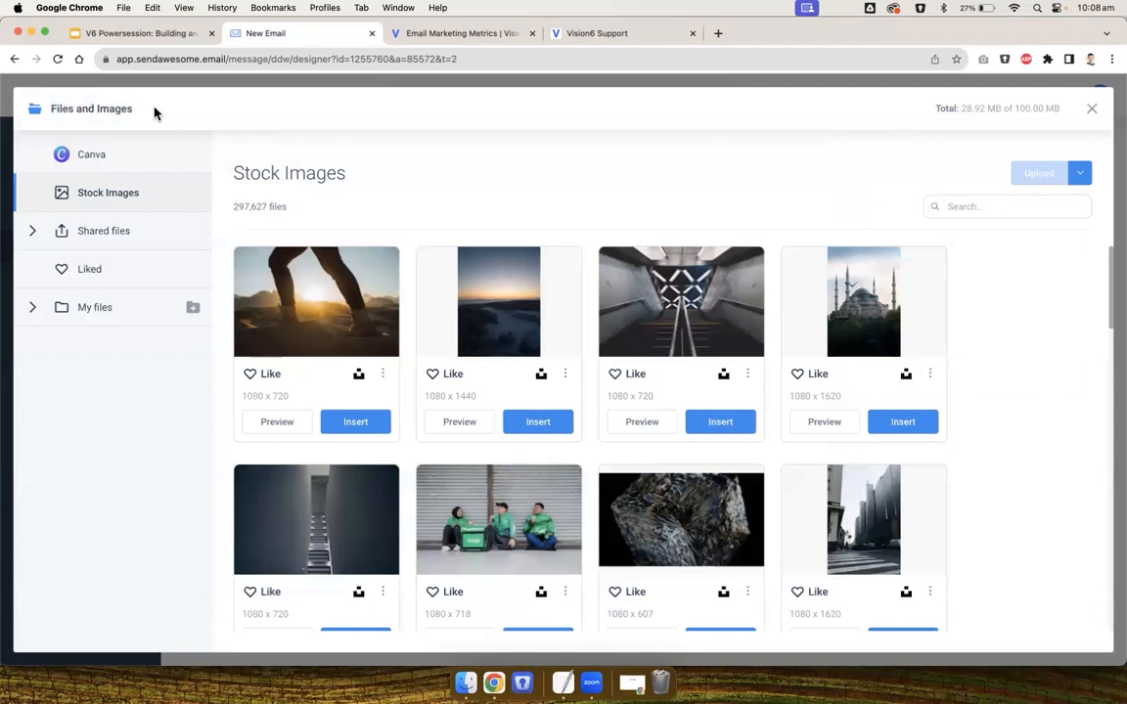
pyautogui.click(31, 308)
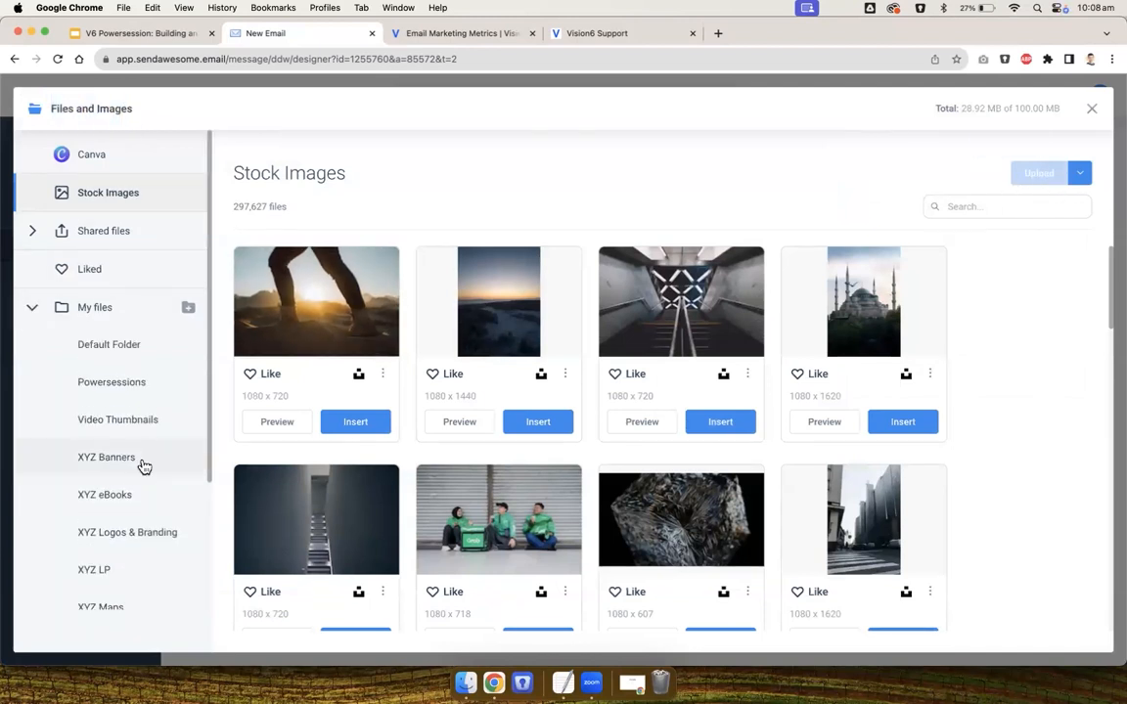
pyautogui.scroll(-2, 144, 466)
pyautogui.click(144, 355)
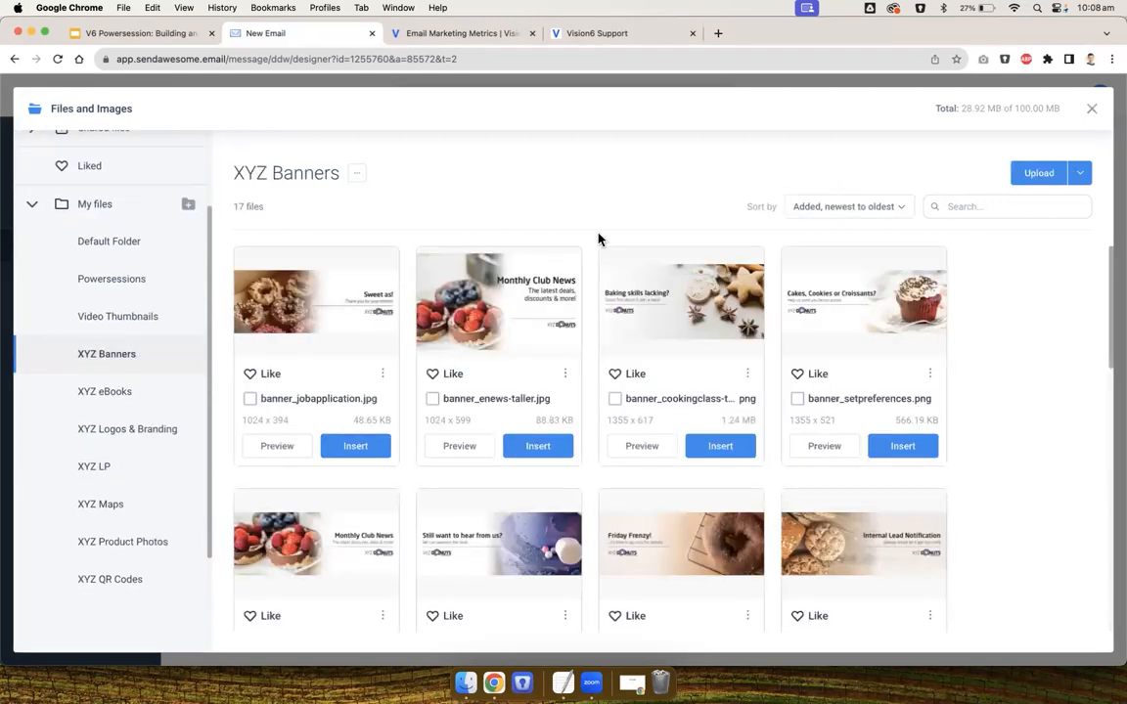
pyautogui.scroll(-3, 369, 523)
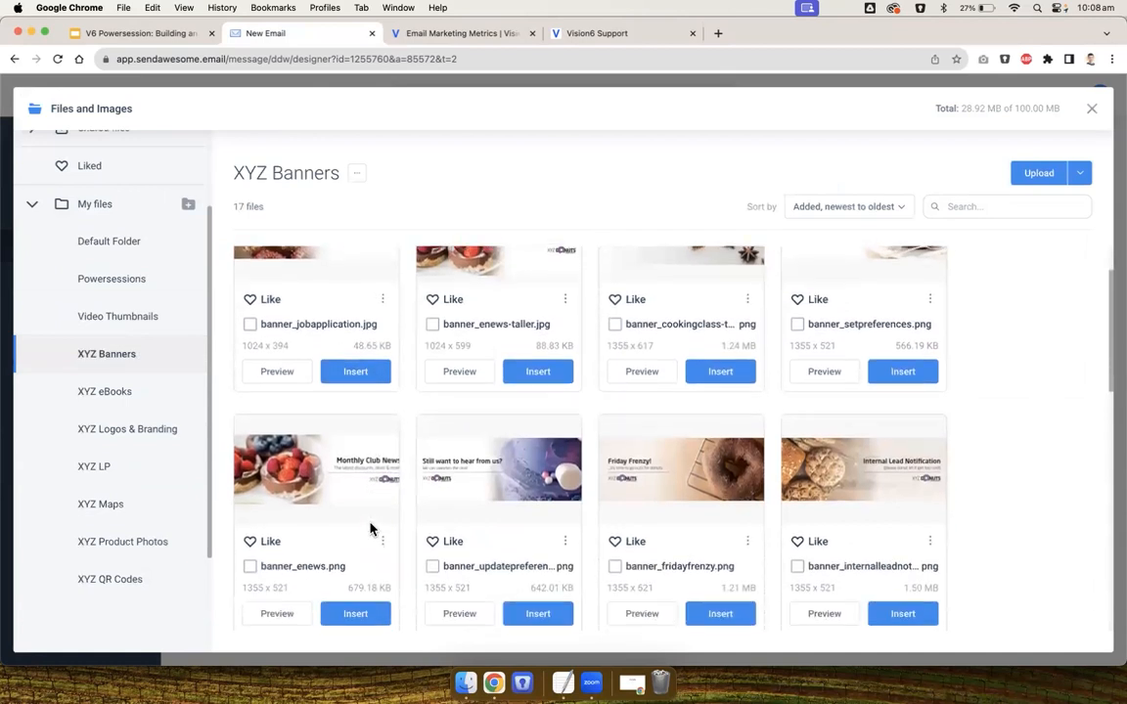
pyautogui.click(362, 573)
pyautogui.click(804, 401)
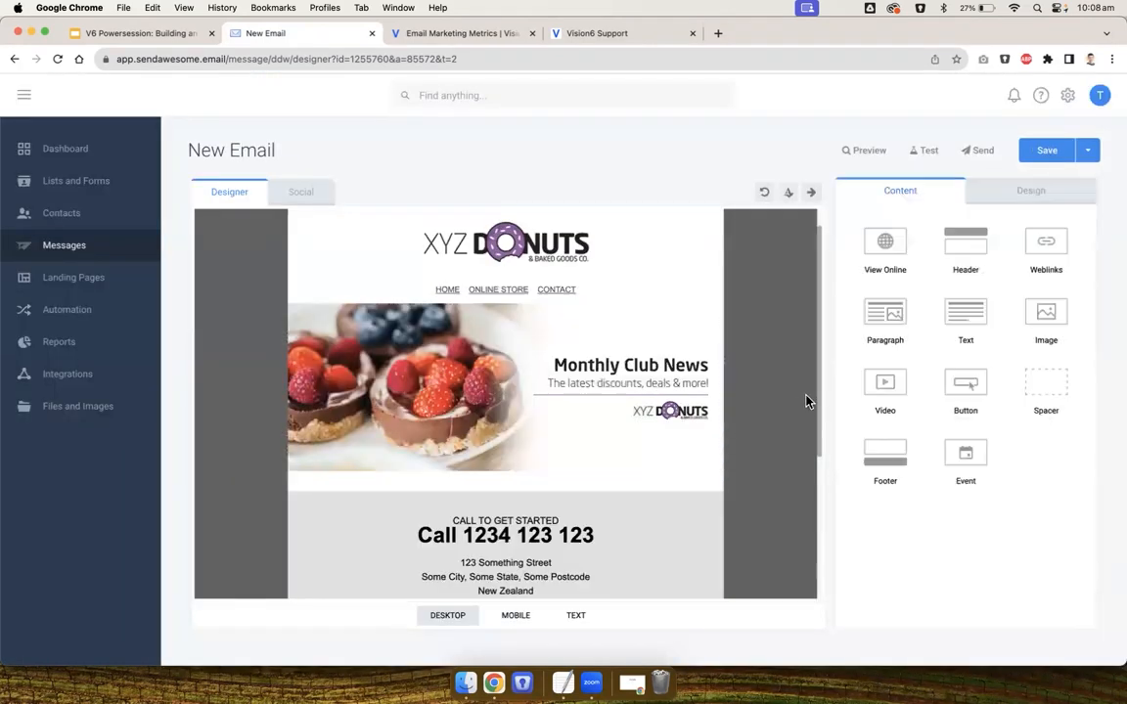
# Add a Text block below the Monthly Club News banner
pyautogui.scroll(-1, 806, 401)
pyautogui.moveTo(974, 313); pyautogui.dragTo(509, 383)
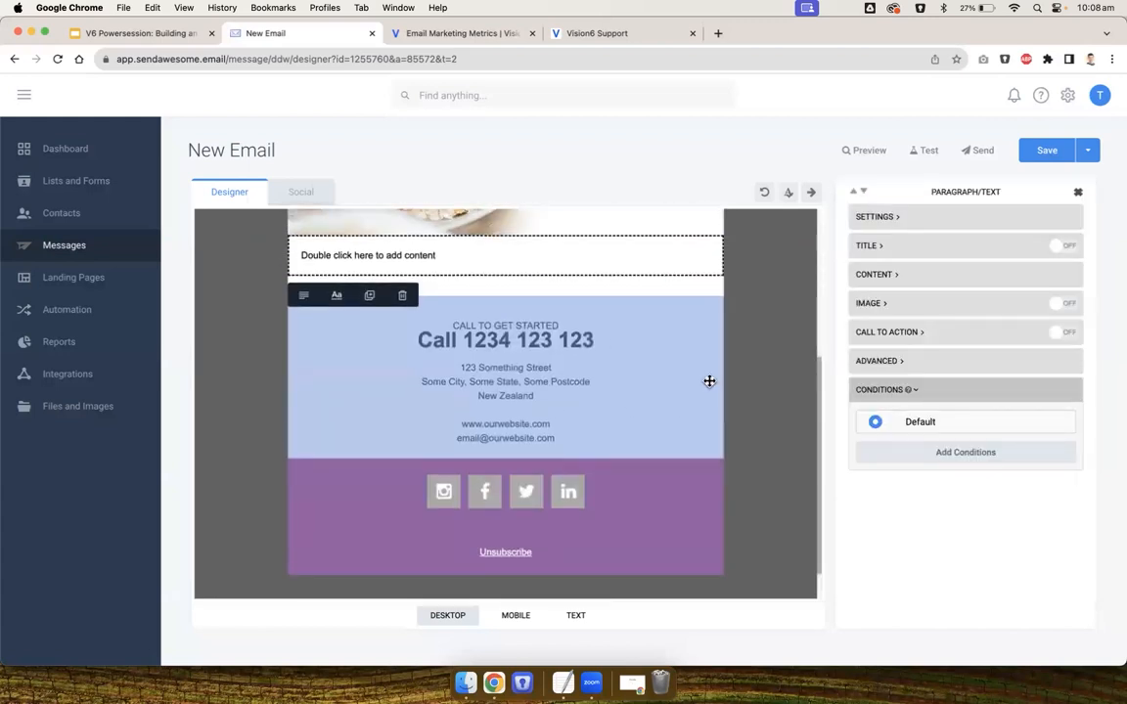
pyautogui.scroll(1, 709, 380)
pyautogui.click(754, 415)
# Copy the introduction text from the TextEdit document and paste it into the new text block, replacing the placeholder
pyautogui.press('super+Tab')
pyautogui.press('super+Tab')
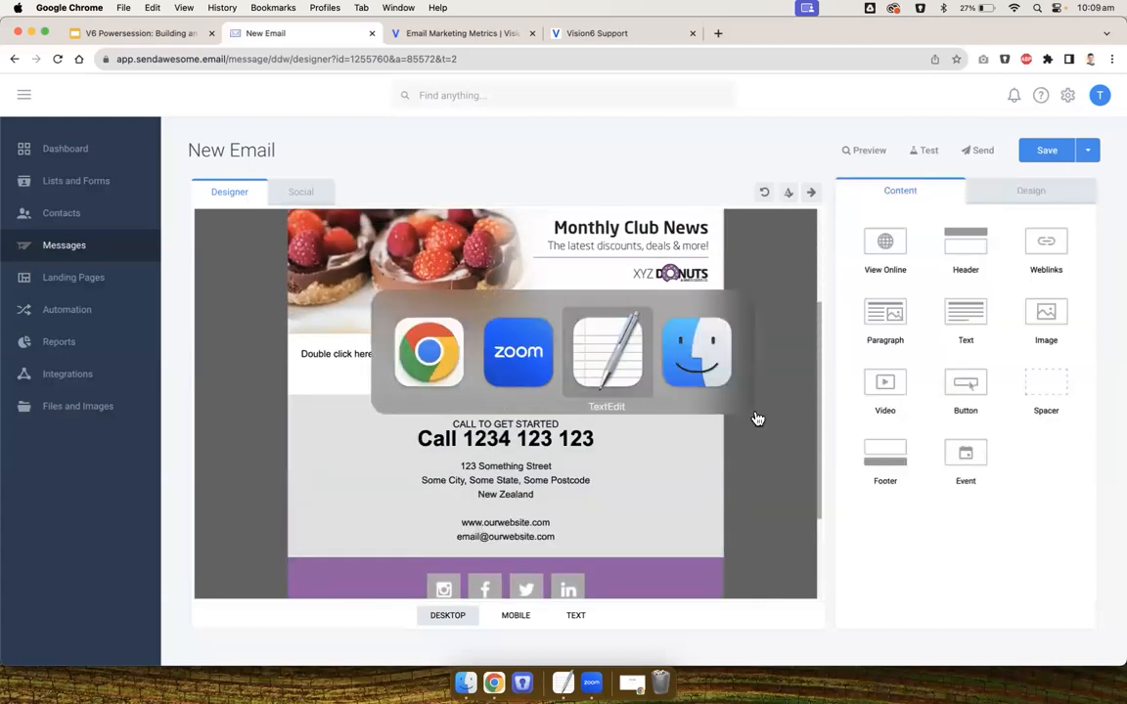
pyautogui.moveTo(627, 226); pyautogui.dragTo(419, 165)
pyautogui.press('super+c')
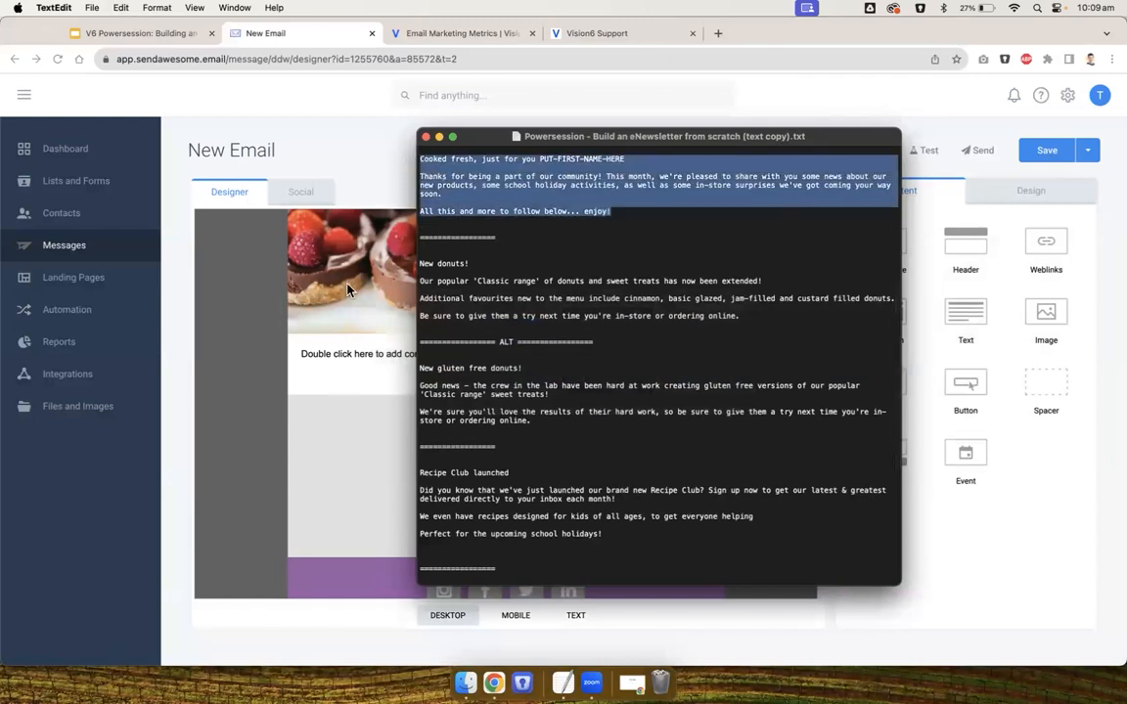
pyautogui.click(341, 350)
pyautogui.doubleClick(342, 352)
pyautogui.press('super+a')
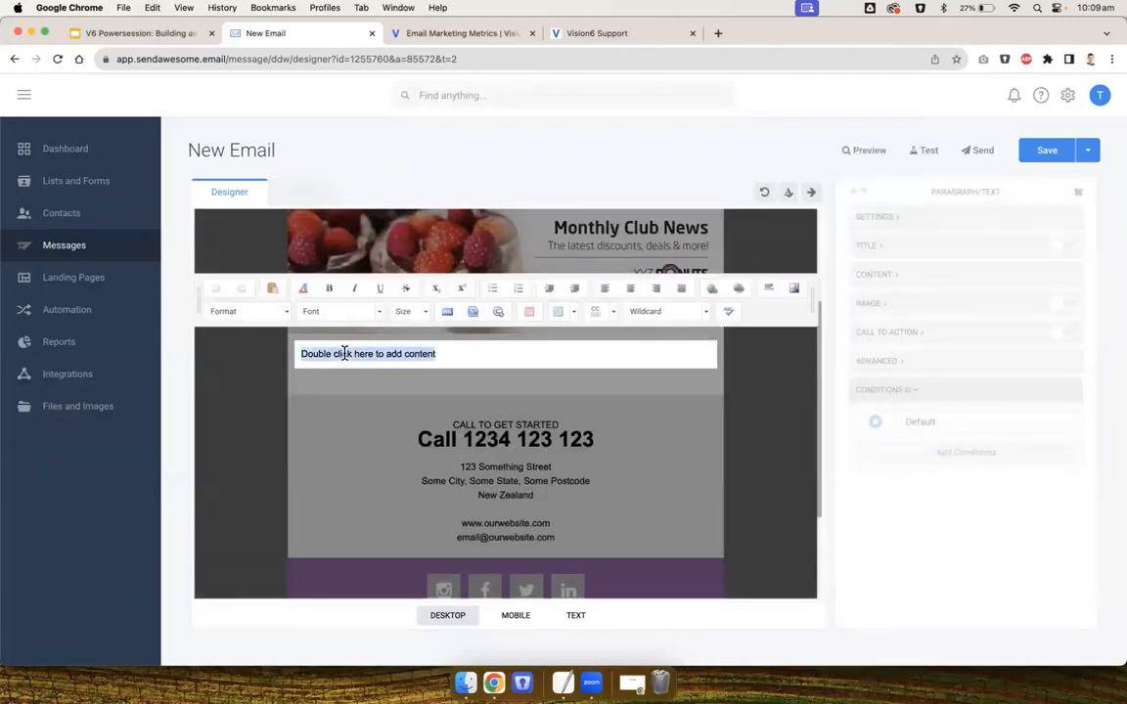
pyautogui.press('super+v')
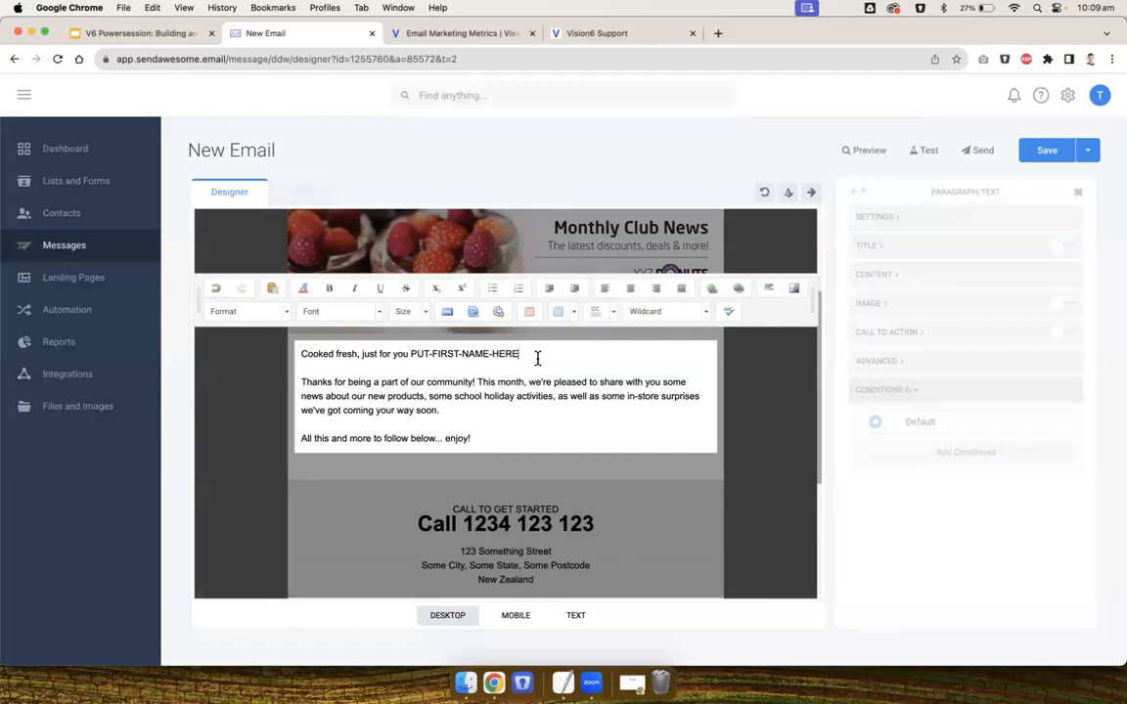
# Format the 'Cooked fresh, just for you PUT-FIRST-NAME-HERE' line as Heading 3
pyautogui.moveTo(537, 358); pyautogui.dragTo(303, 353)
pyautogui.click(249, 311)
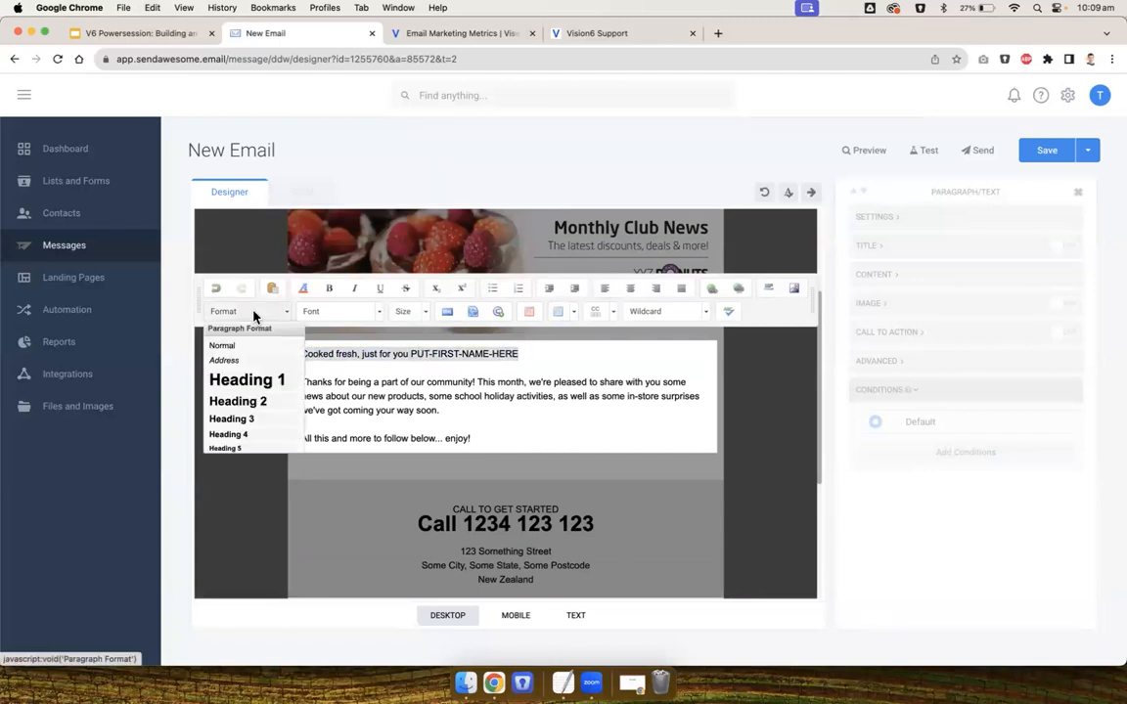
pyautogui.click(247, 423)
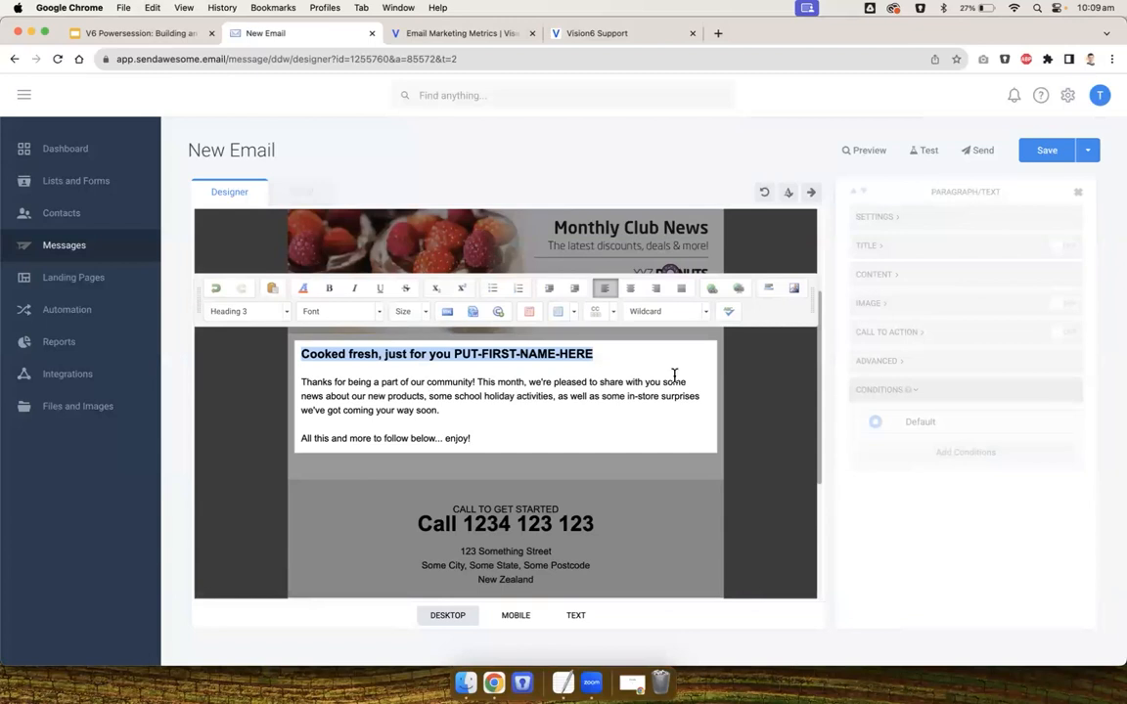
pyautogui.click(754, 392)
# Add another Text block below the introduction and duplicate it to make four empty text blocks
pyautogui.scroll(-1, 754, 392)
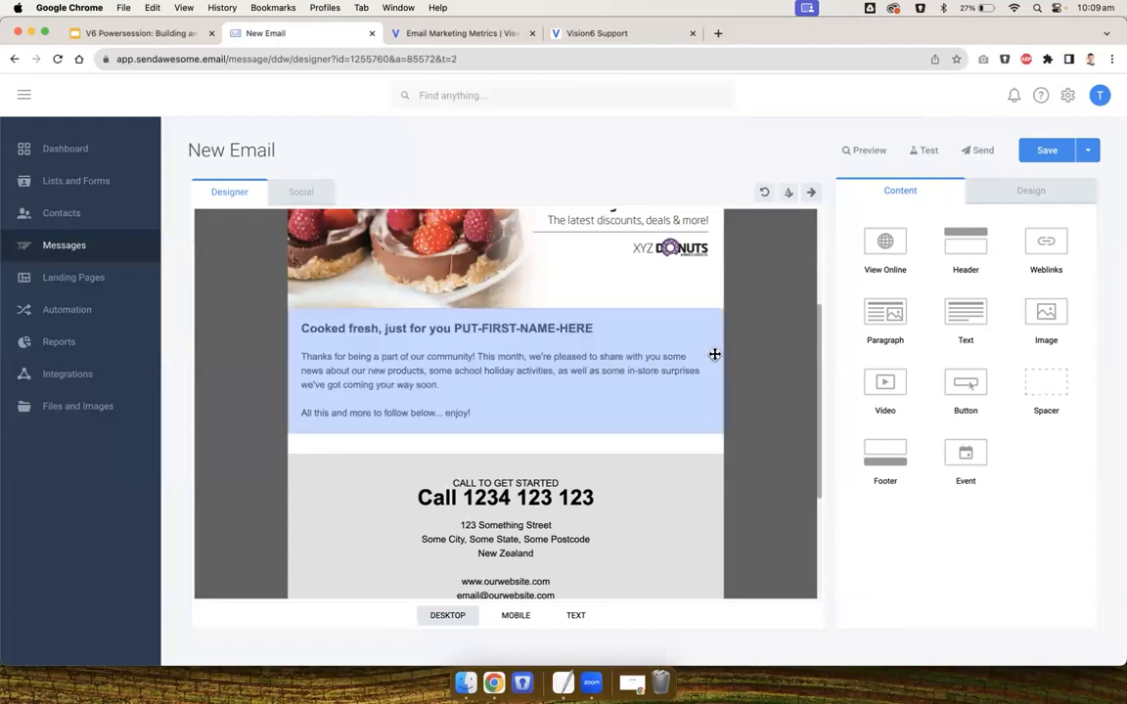
pyautogui.moveTo(968, 318); pyautogui.dragTo(523, 413)
pyautogui.scroll(2, 536, 347)
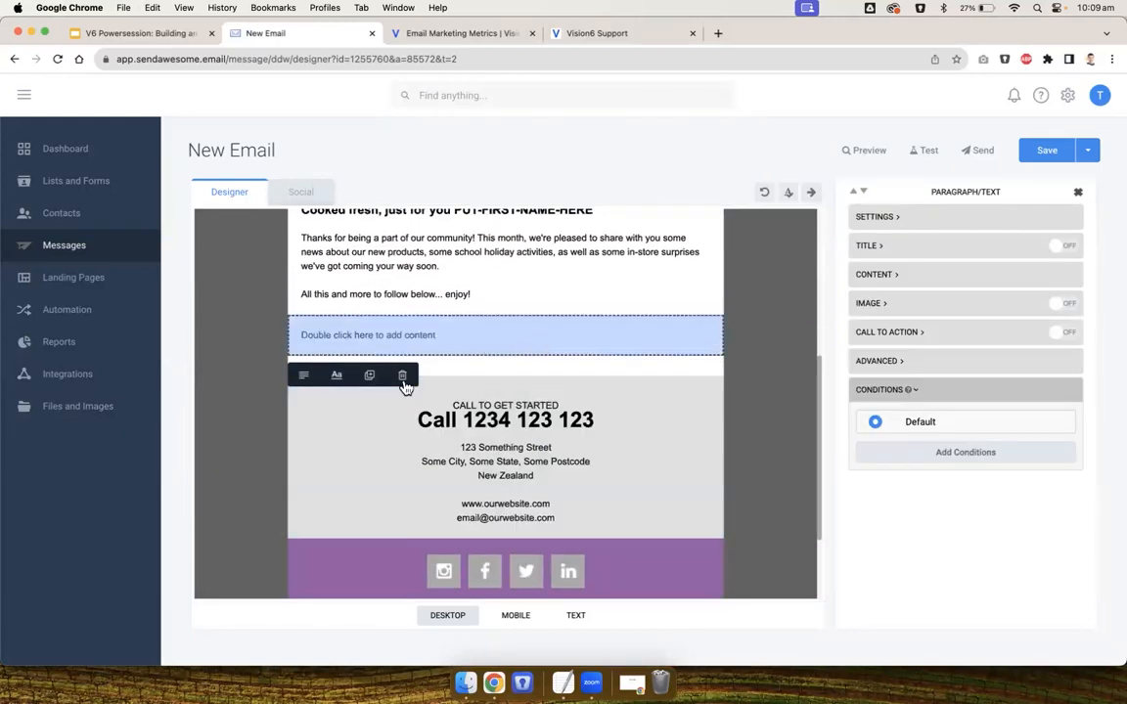
pyautogui.click(371, 378)
pyautogui.click(371, 377)
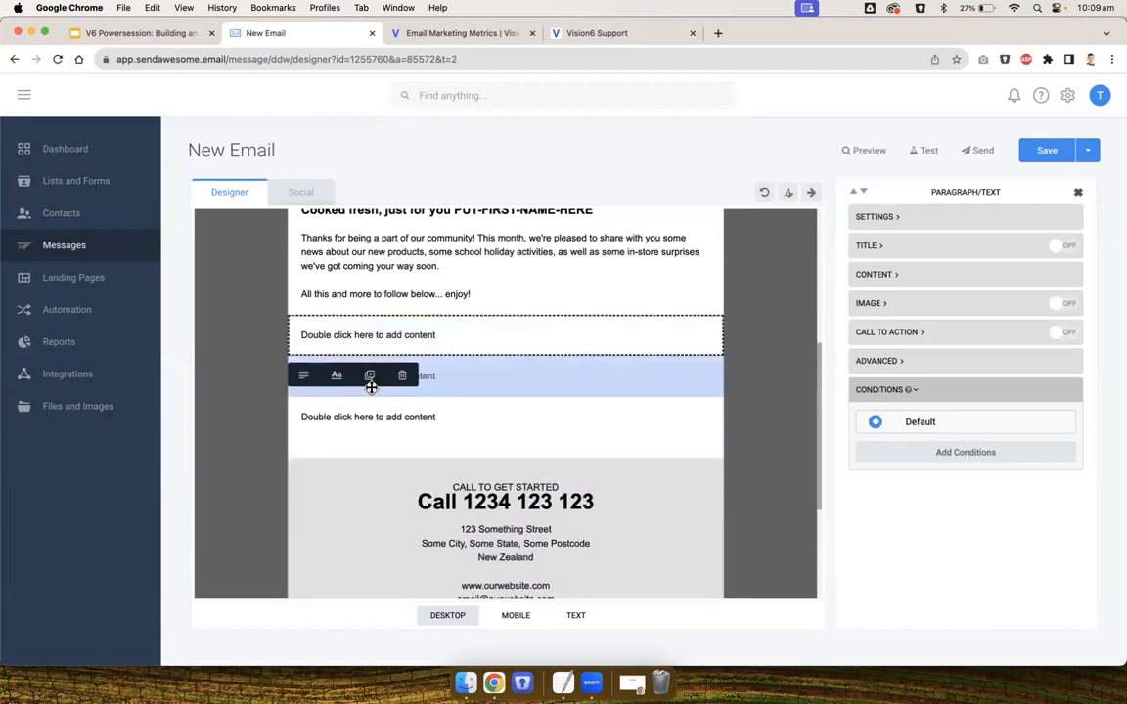
pyautogui.click(370, 381)
pyautogui.click(246, 354)
pyautogui.scroll(1, 255, 372)
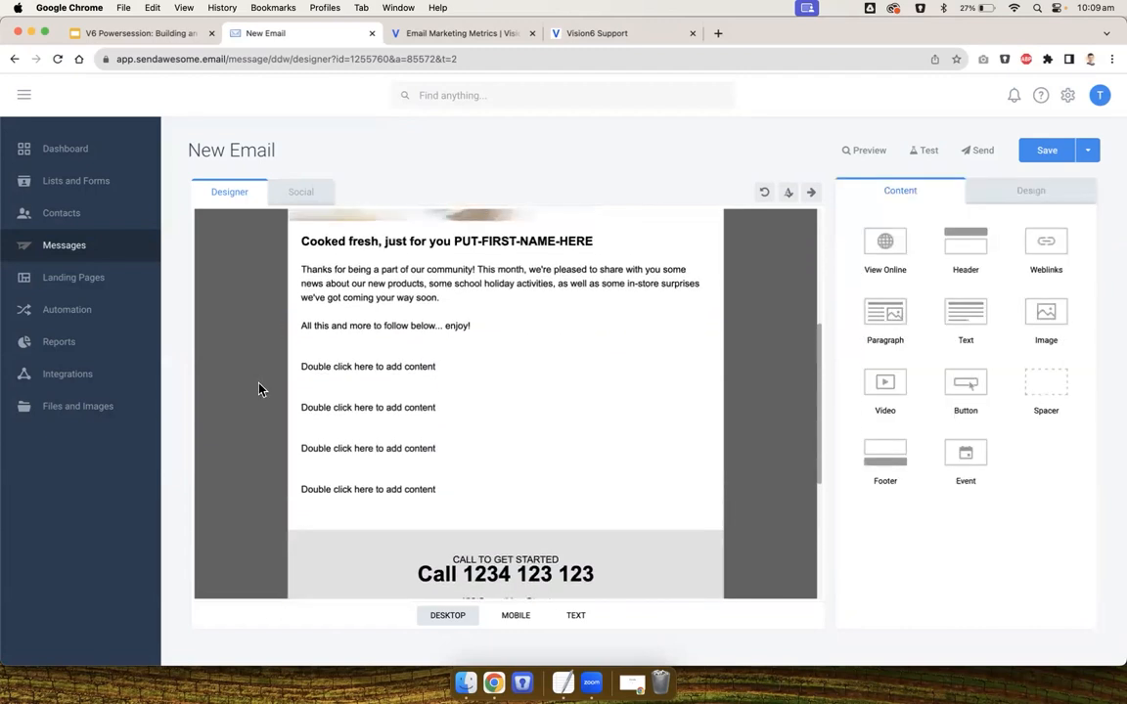
# Copy the 'New donuts!' section from the TextEdit document into the first empty text block
pyautogui.press('super+Tab')
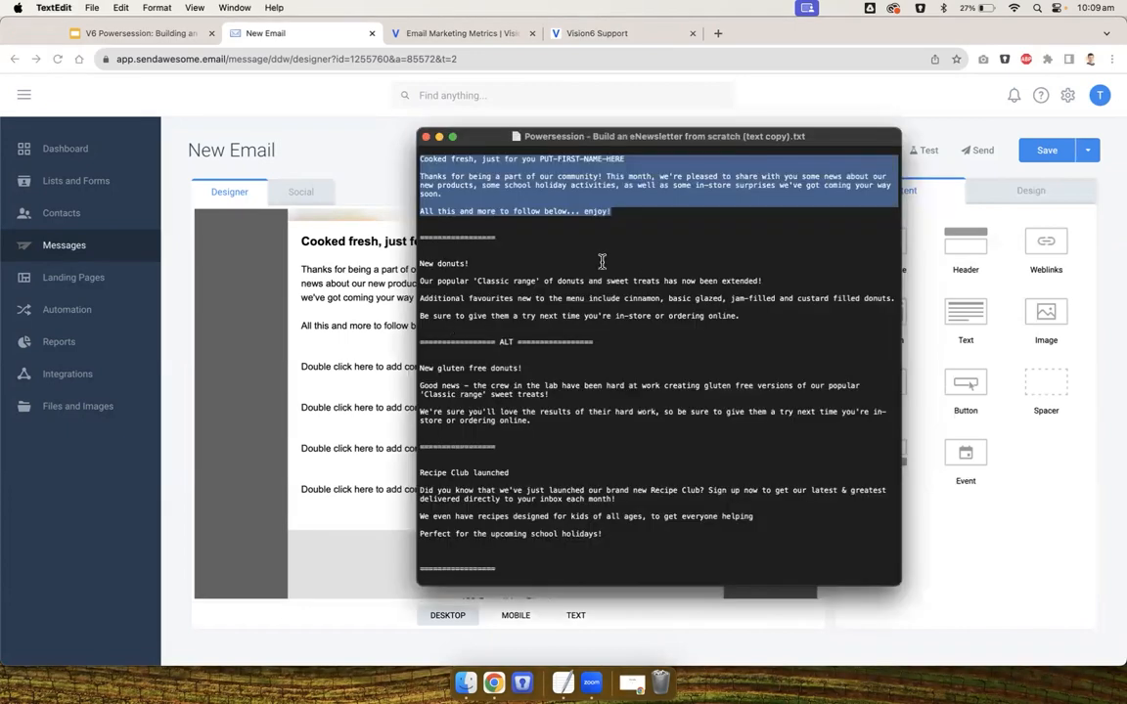
pyautogui.moveTo(748, 315); pyautogui.dragTo(401, 269)
pyautogui.press('super+c')
pyautogui.press('super+Tab')
pyautogui.doubleClick(353, 365)
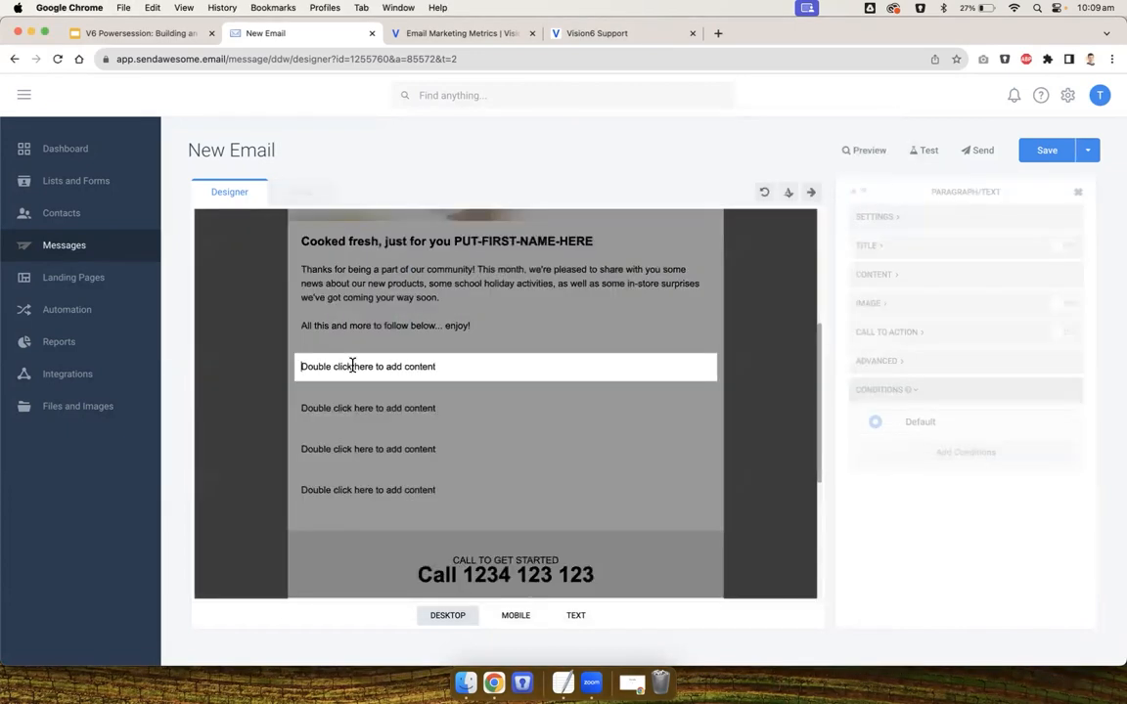
pyautogui.press('super+v')
pyautogui.click(260, 396)
# Copy the 'Recipe Club launched' section from the TextEdit document into the next empty text block
pyautogui.press('super+Tab')
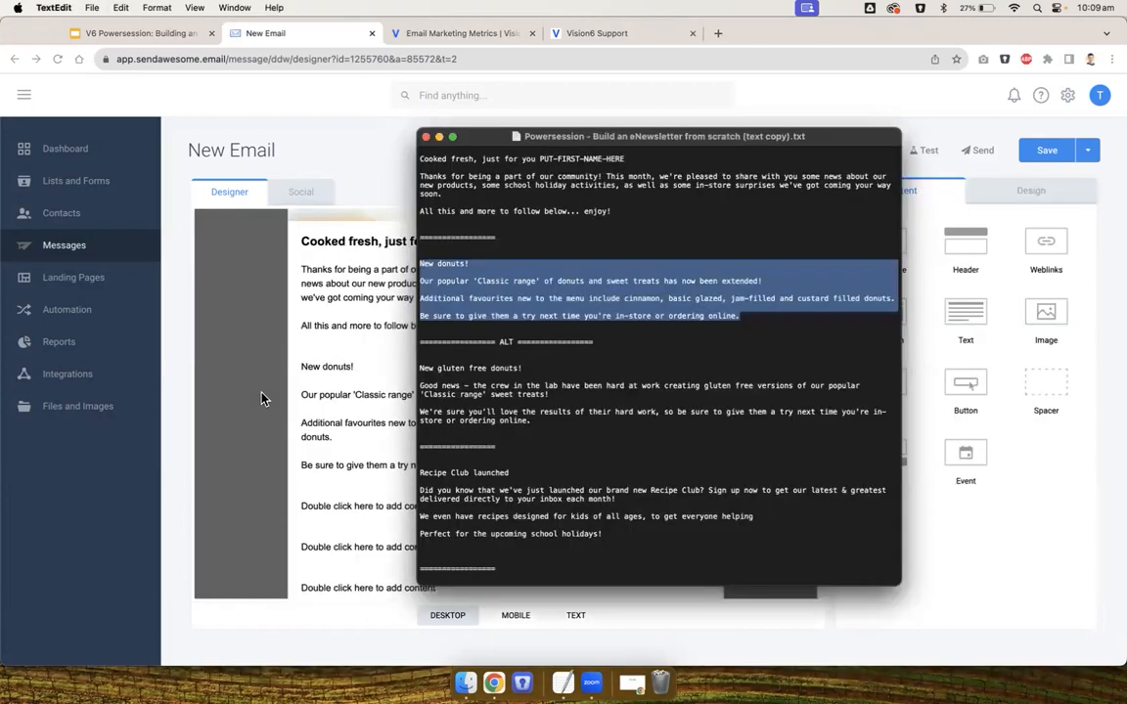
pyautogui.scroll(-3, 528, 455)
pyautogui.moveTo(614, 441); pyautogui.dragTo(422, 380)
pyautogui.press('super+c')
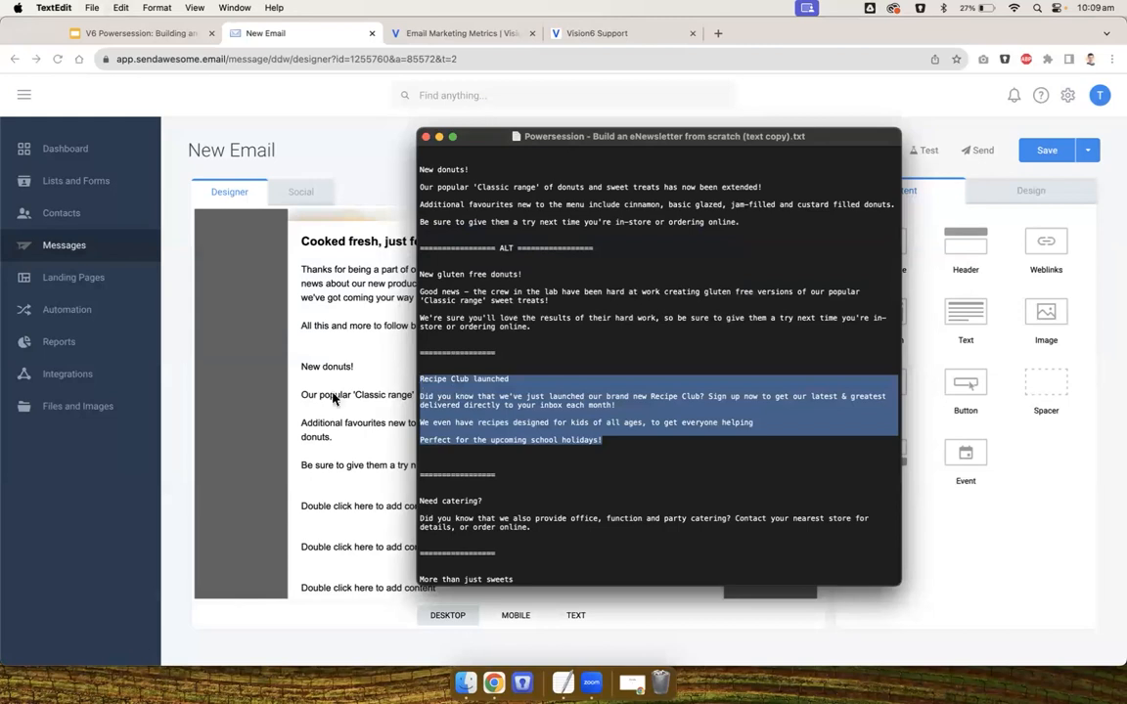
pyautogui.press('super+Tab')
pyautogui.scroll(-2, 259, 400)
pyautogui.doubleClick(342, 457)
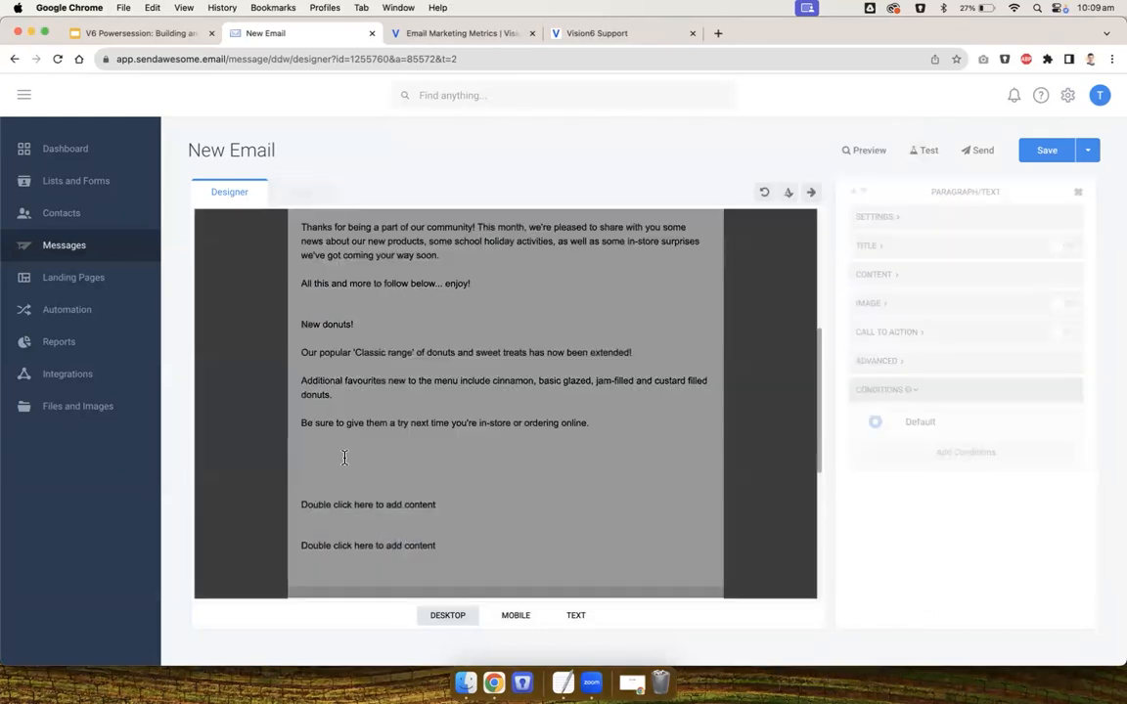
pyautogui.press('super+v')
pyautogui.click(259, 473)
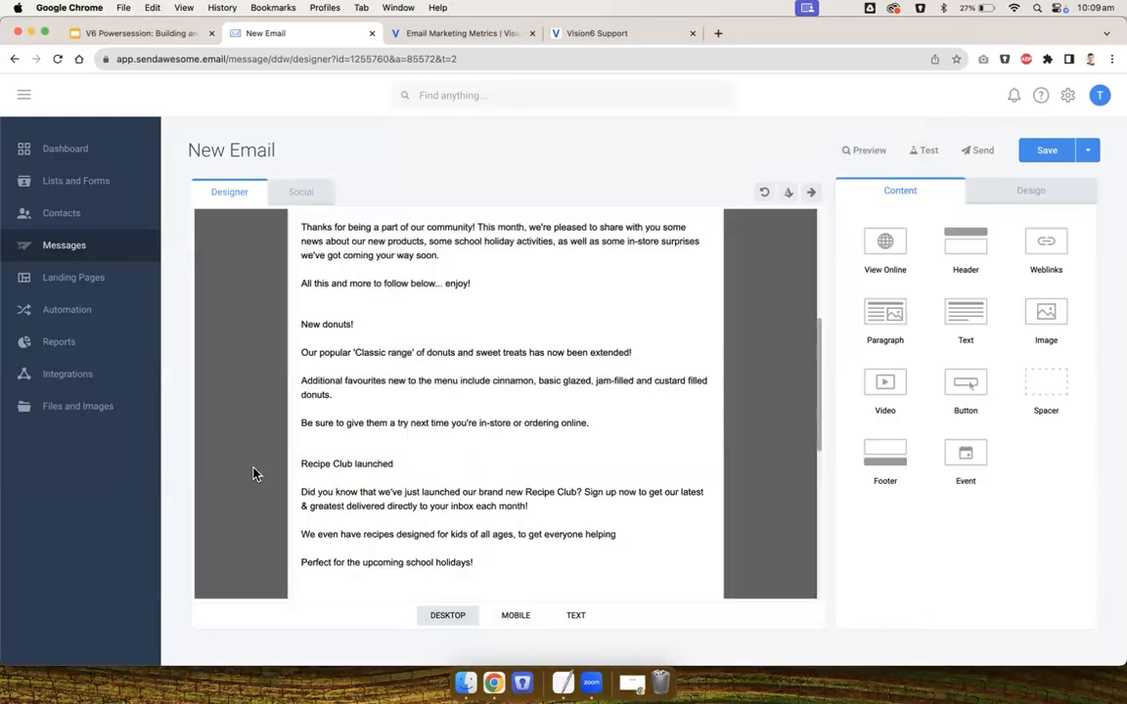
# Copy the 'Need catering?' section from the TextEdit document into the next empty text block
pyautogui.press('super+Tab')
pyautogui.scroll(-3, 516, 464)
pyautogui.moveTo(540, 481); pyautogui.dragTo(415, 448)
pyautogui.press('super+v')
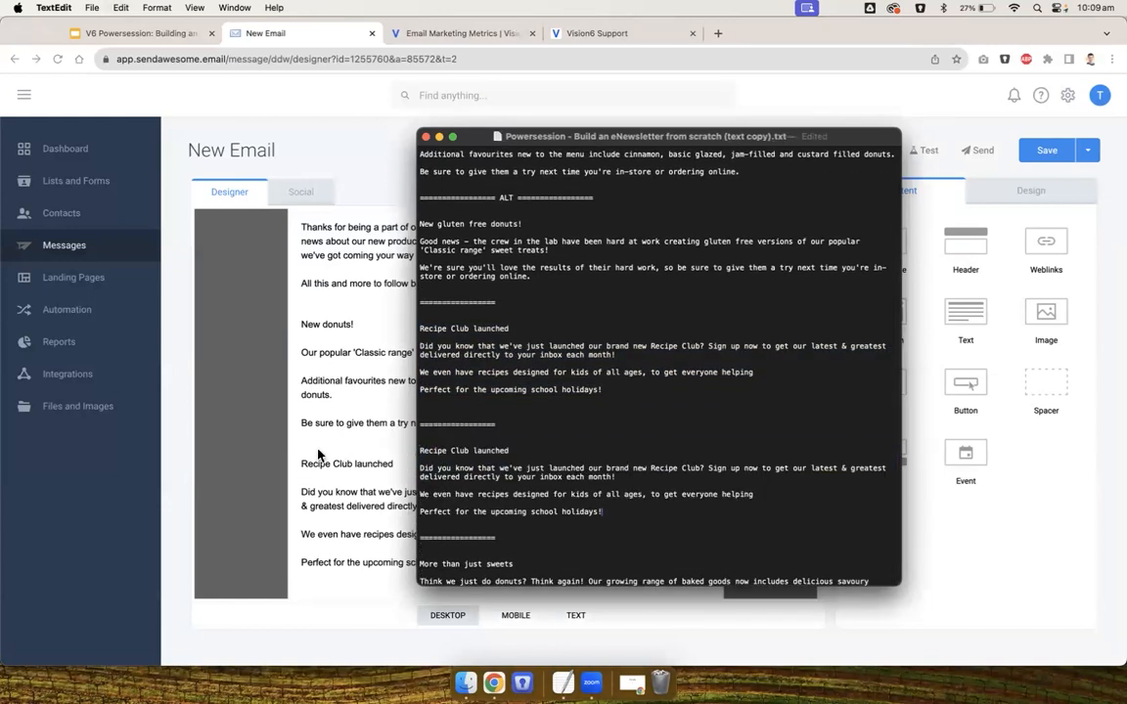
pyautogui.press('super+z')
pyautogui.click(237, 458)
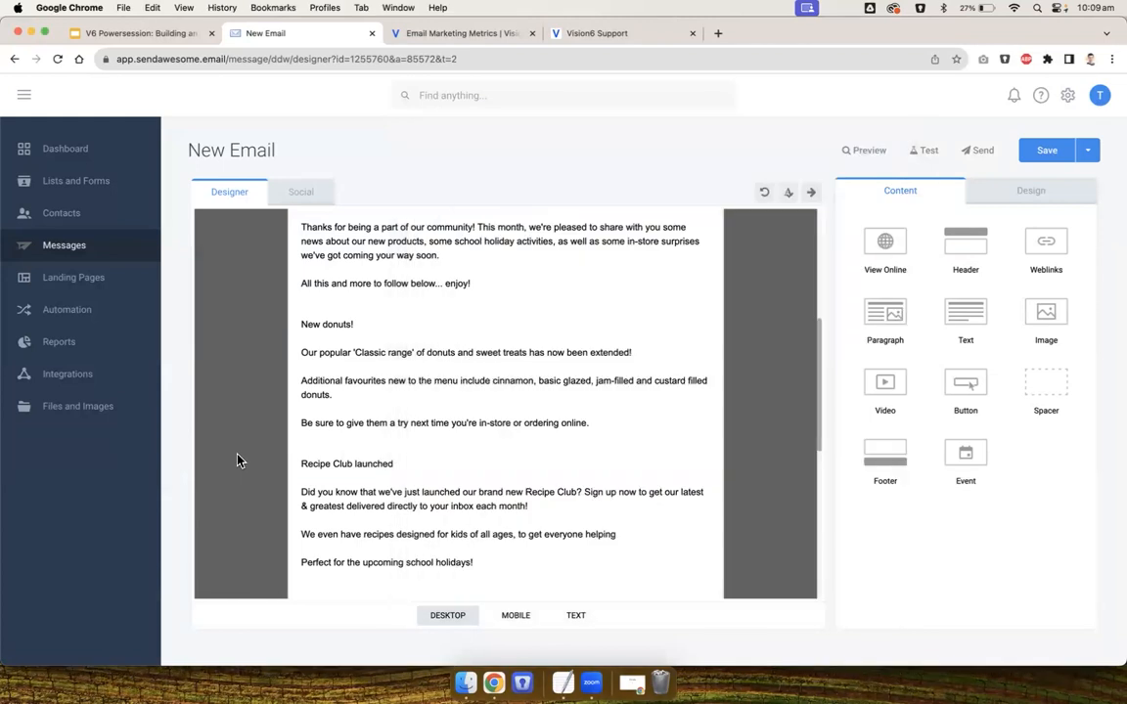
pyautogui.scroll(-3, 236, 458)
pyautogui.doubleClick(354, 478)
pyautogui.press('super+a')
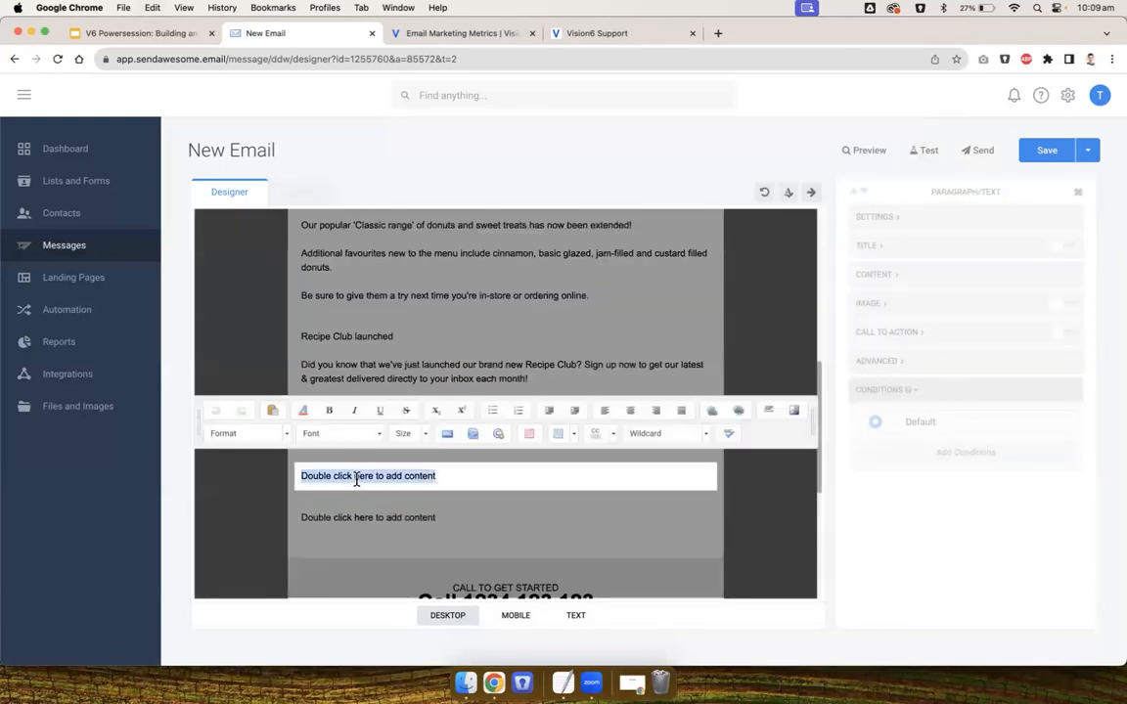
pyautogui.press('super+v')
# Copy the 'More than just sweets' section from the TextEdit document into the last empty text block
pyautogui.press('super+Tab')
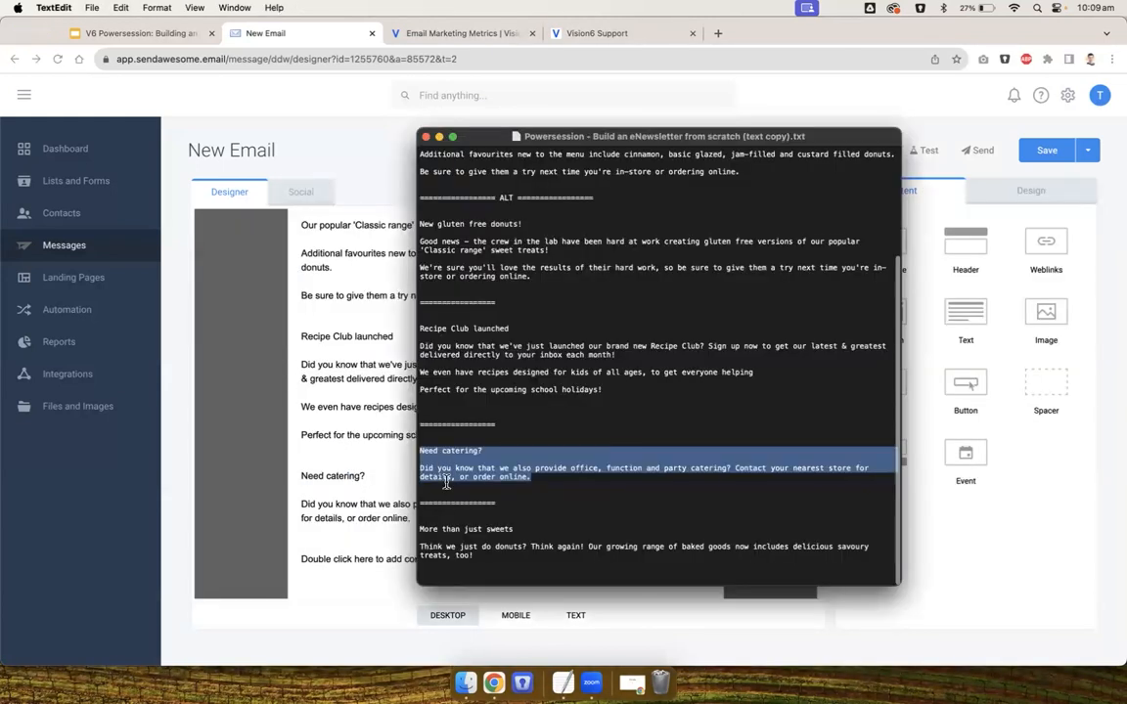
pyautogui.moveTo(483, 557); pyautogui.dragTo(417, 530)
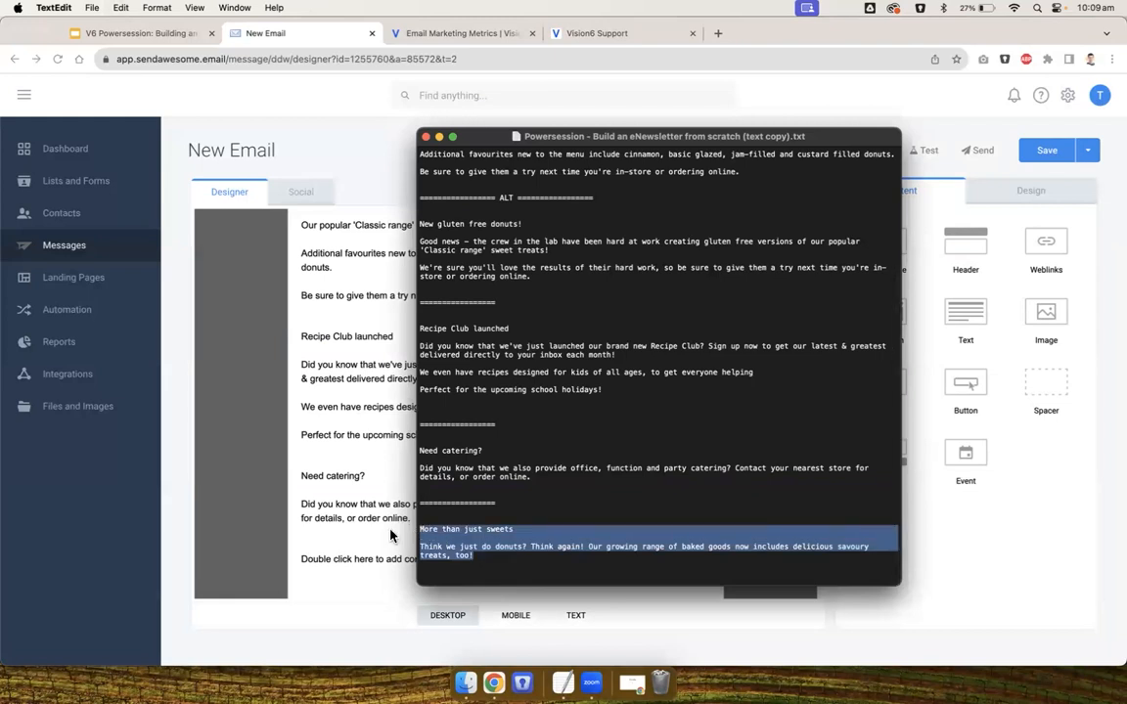
pyautogui.press('super+Tab')
pyautogui.doubleClick(327, 555)
pyautogui.press('super+a')
pyautogui.press('super+v')
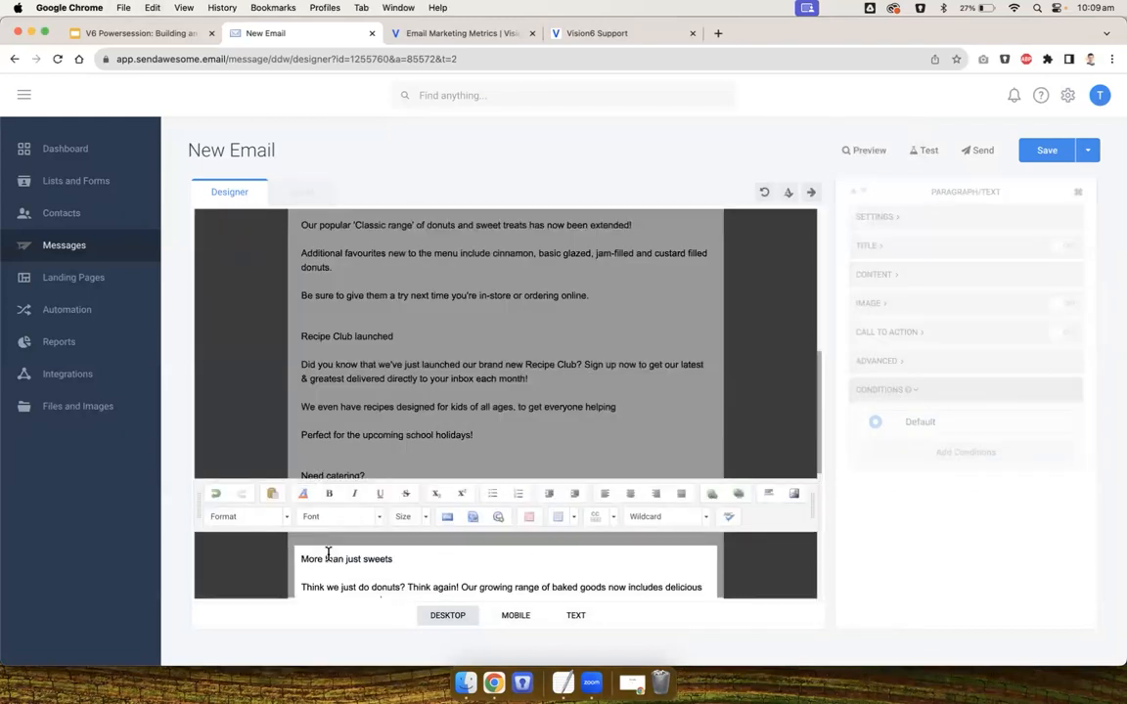
# Compare the email against the finished newsletter design on the 'What we're building today' presentation slide
pyautogui.click(270, 573)
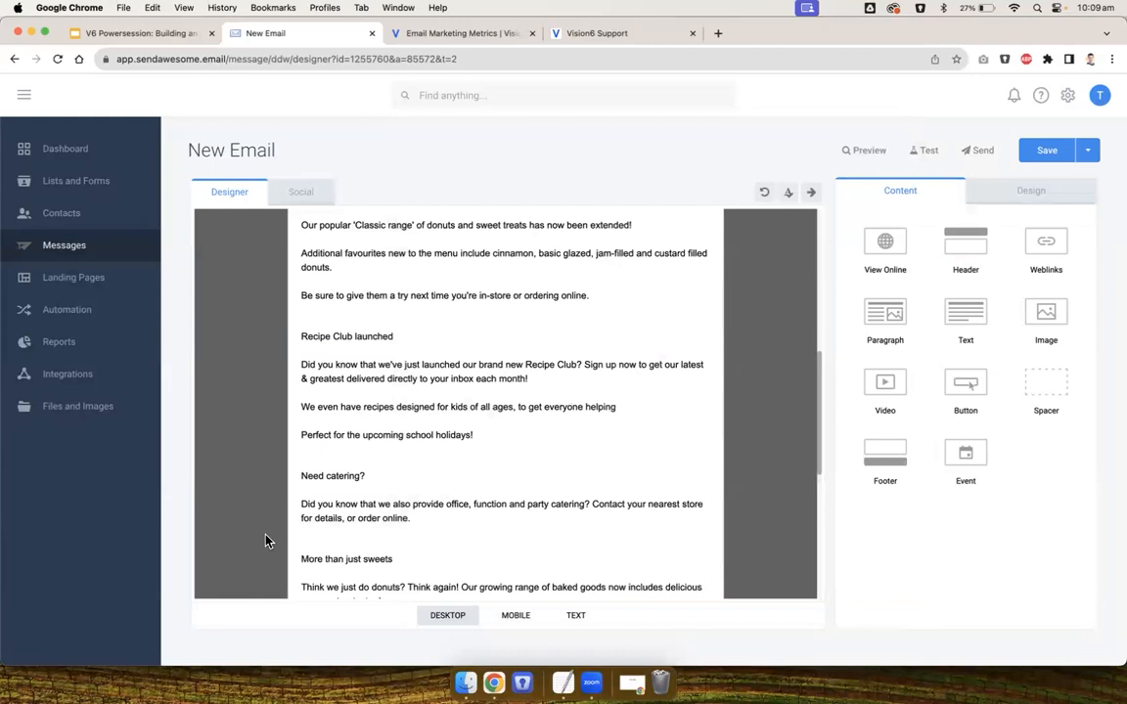
pyautogui.scroll(3, 752, 468)
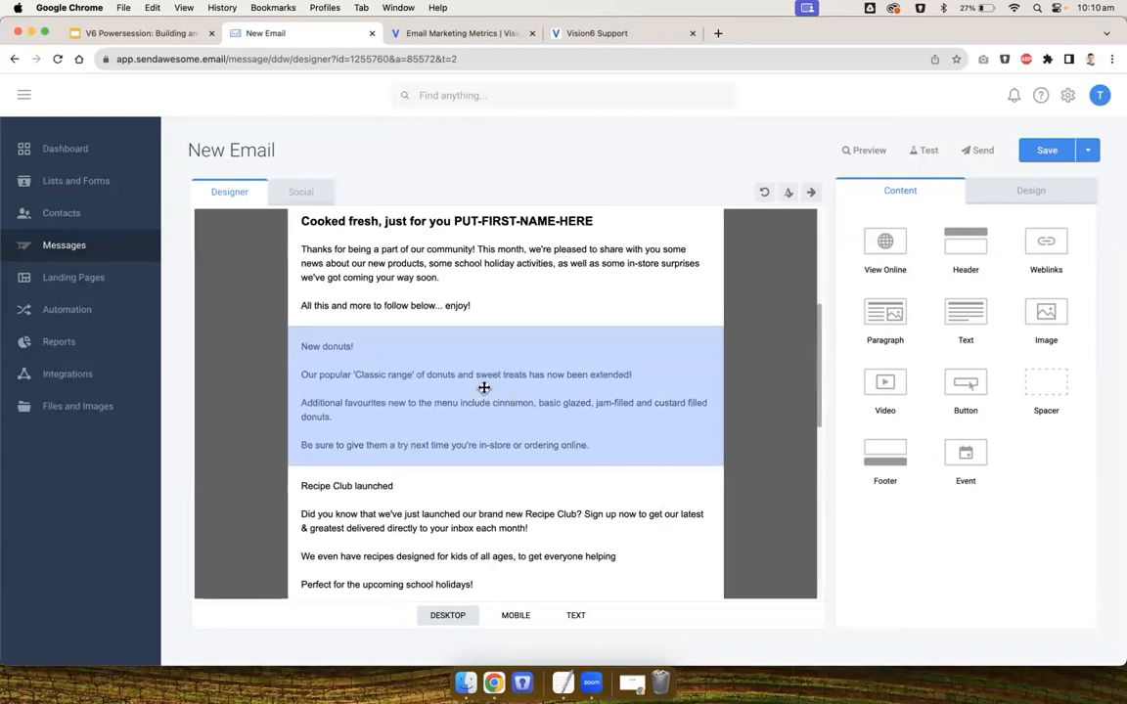
pyautogui.click(451, 388)
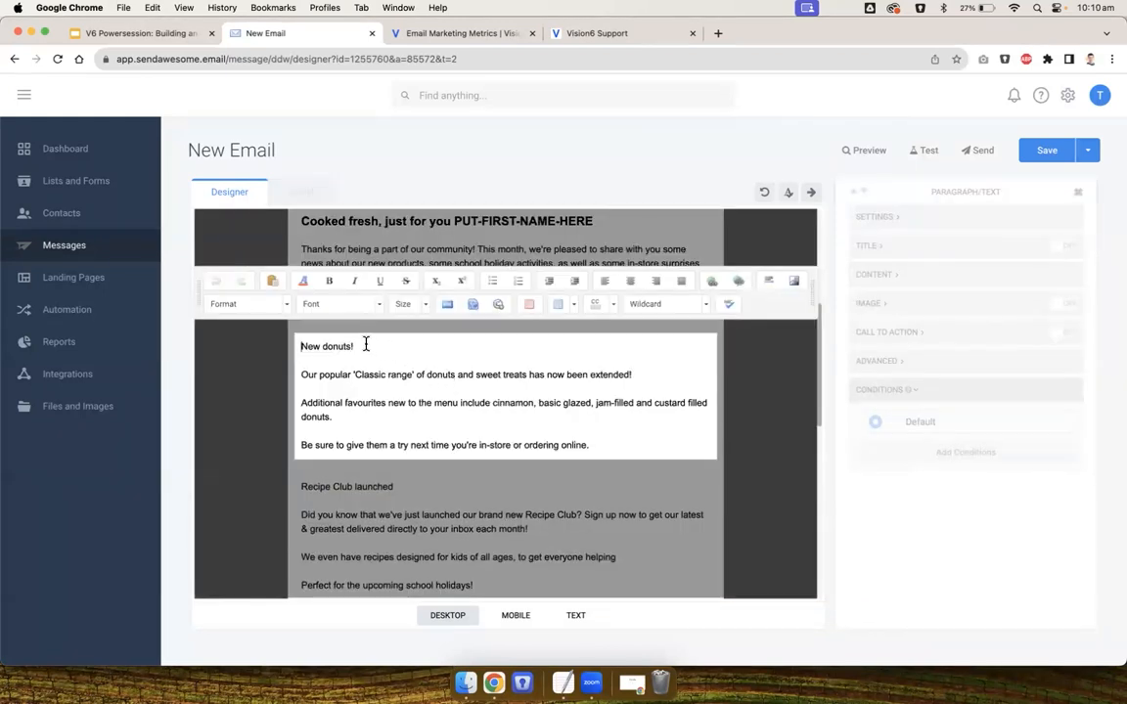
pyautogui.moveTo(358, 344); pyautogui.dragTo(314, 342)
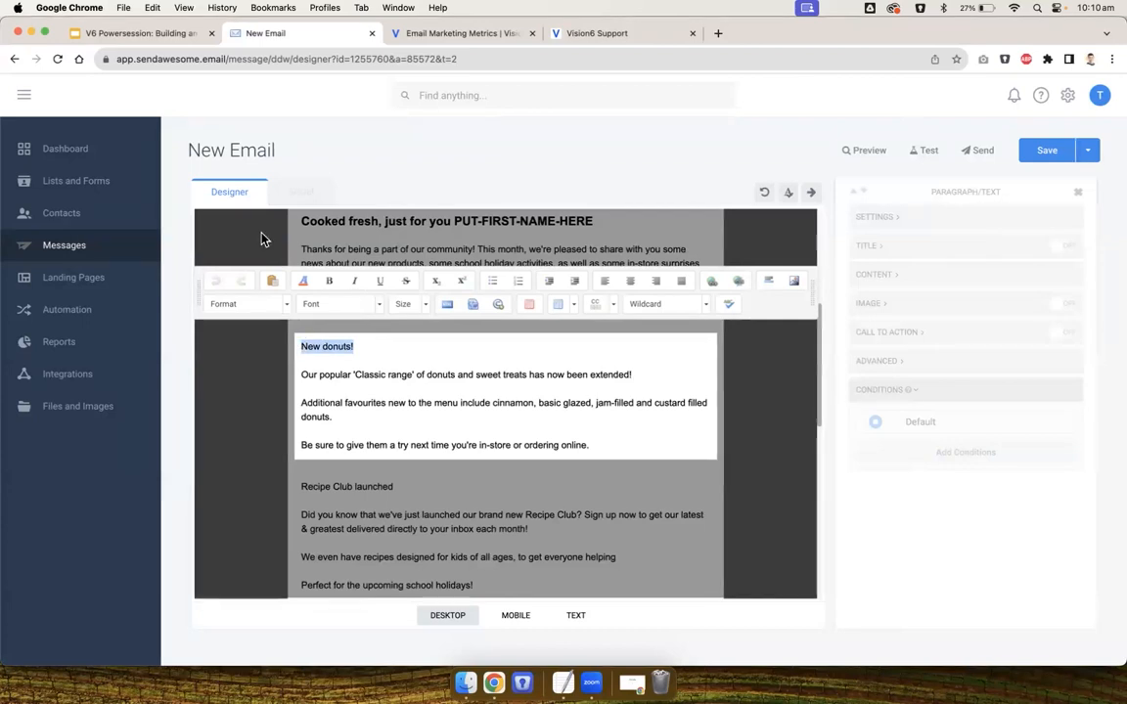
pyautogui.click(145, 33)
pyautogui.click(103, 200)
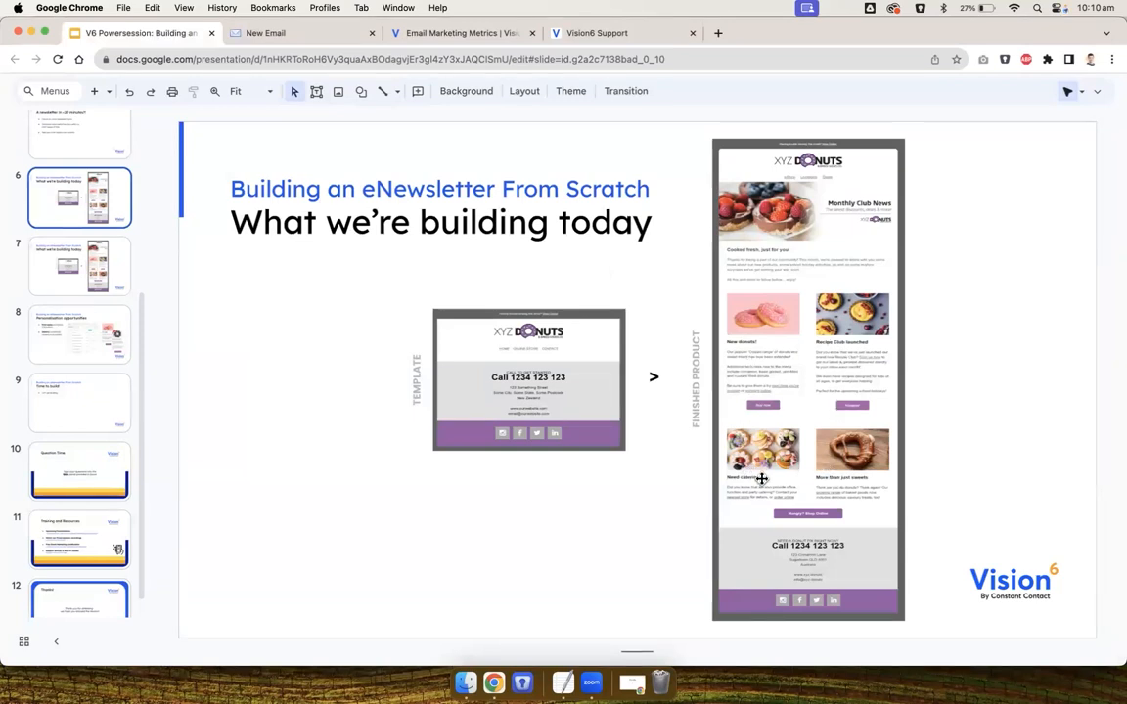
pyautogui.click(249, 35)
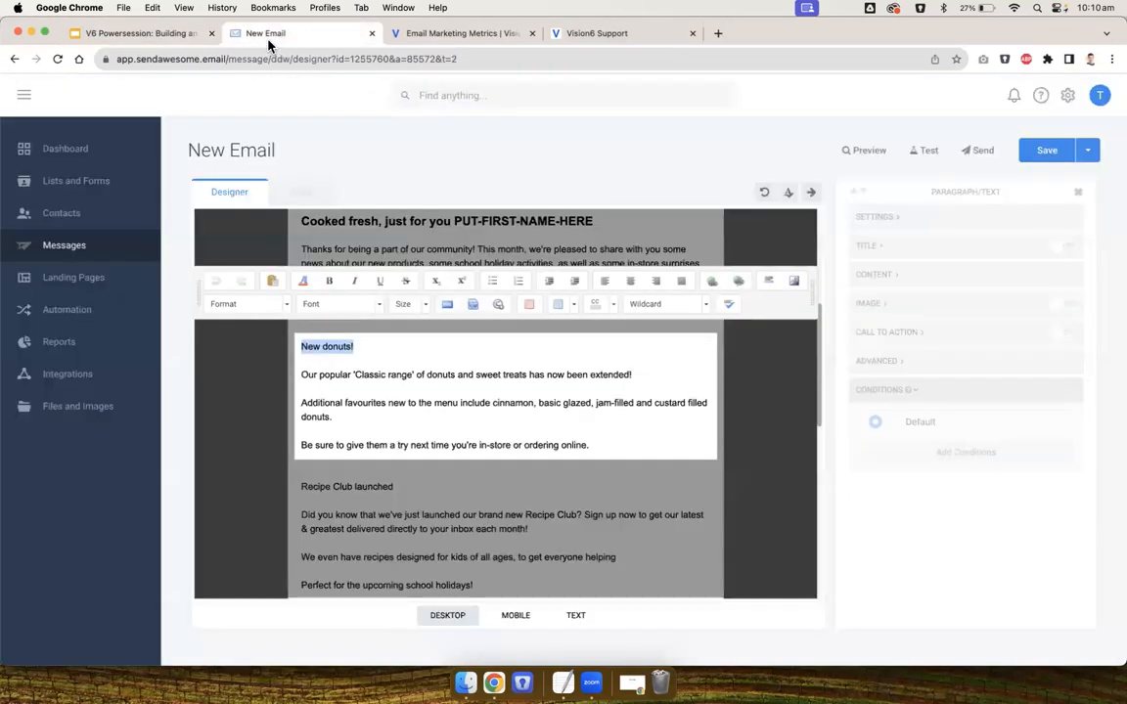
# Format the 'New donuts!' section title as Heading 3
pyautogui.click(342, 349)
pyautogui.moveTo(354, 347); pyautogui.dragTo(298, 348)
pyautogui.click(251, 305)
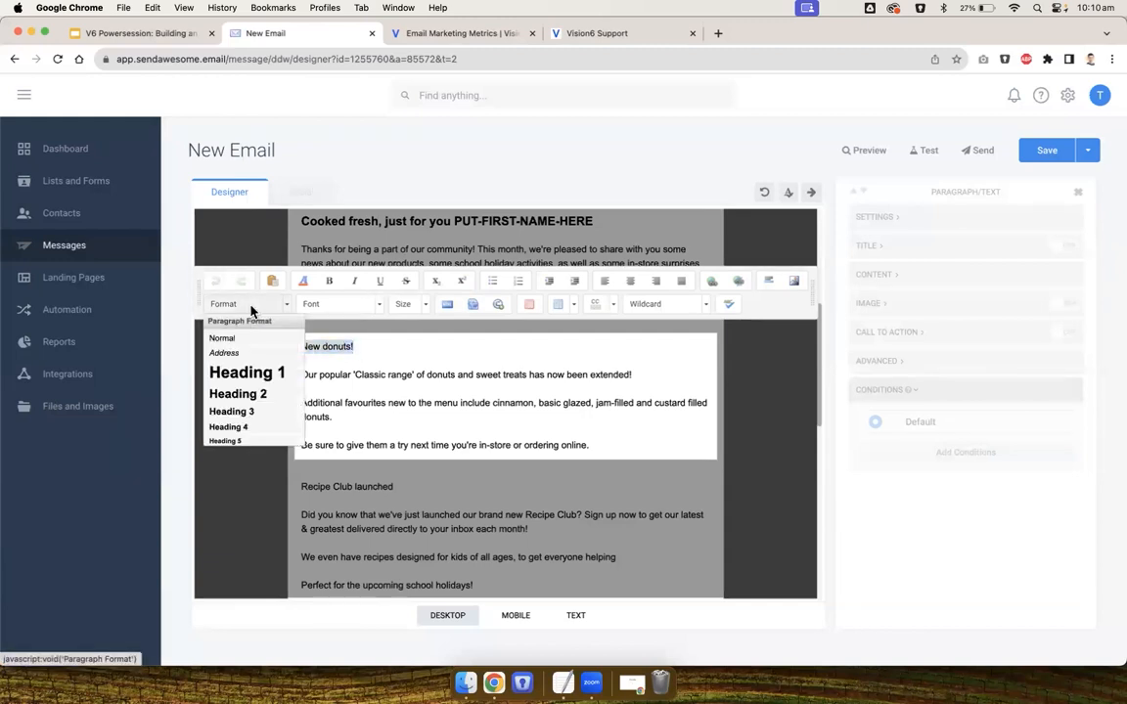
pyautogui.click(242, 412)
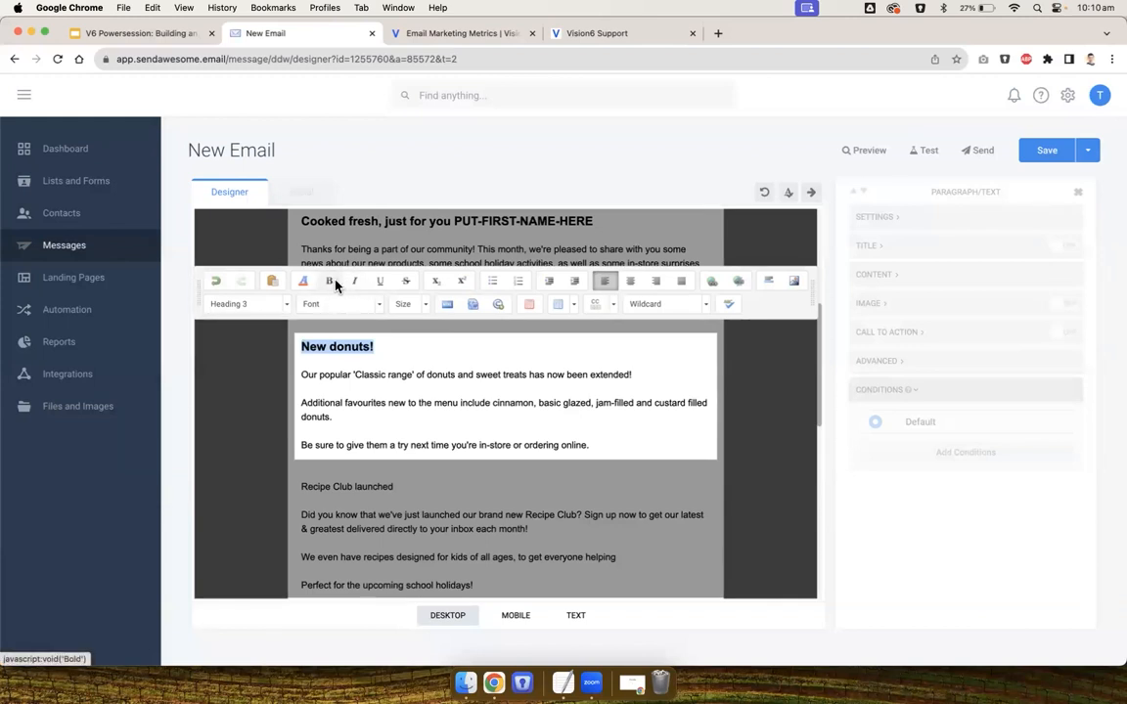
pyautogui.click(425, 309)
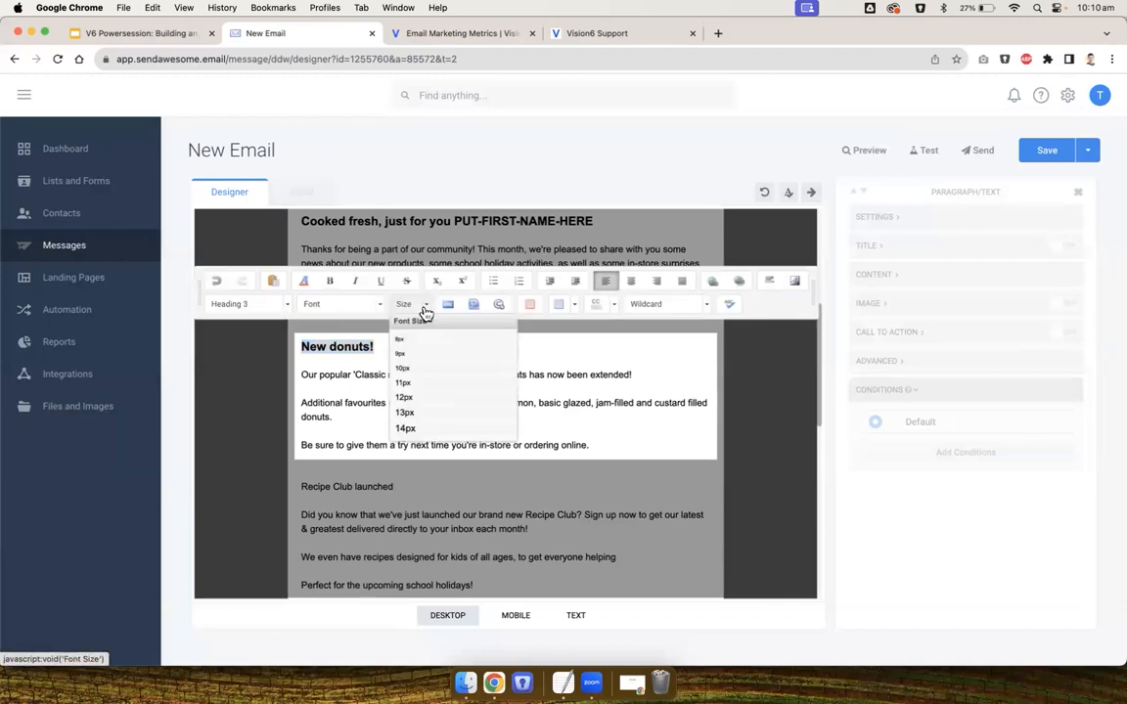
pyautogui.click(321, 387)
pyautogui.click(259, 398)
# Format the 'Recipe Club launched' section title as Heading 3
pyautogui.scroll(-1, 259, 401)
pyautogui.click(264, 442)
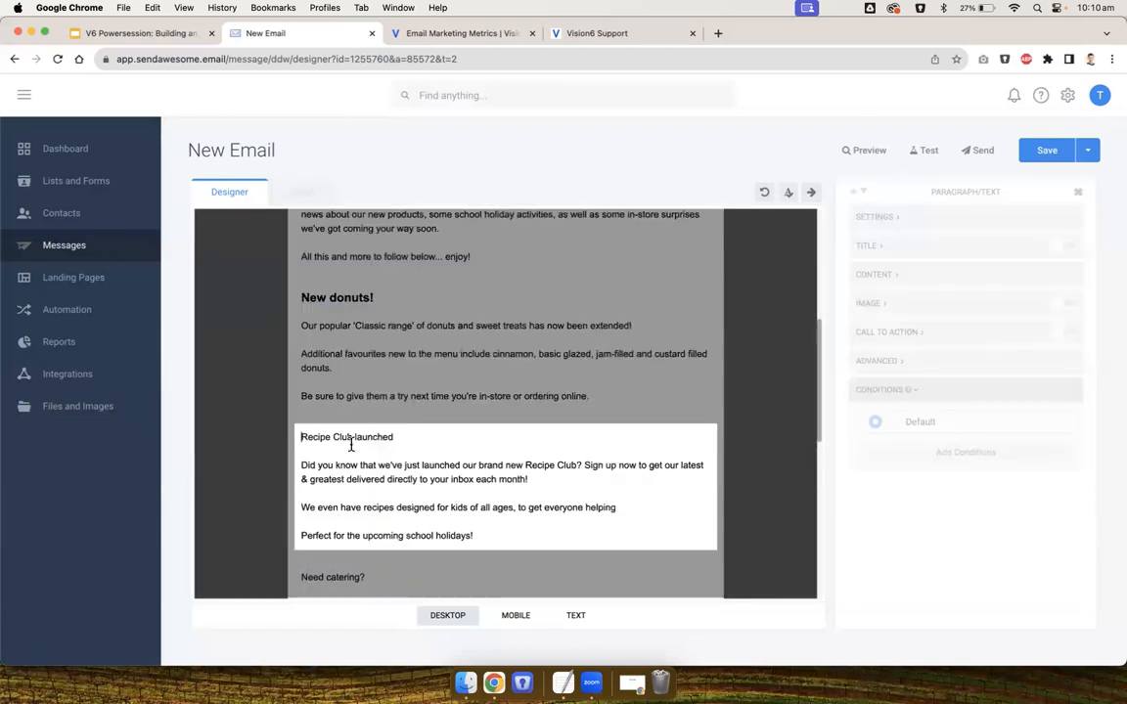
pyautogui.doubleClick(373, 437)
pyautogui.tripleClick(329, 436)
pyautogui.click(239, 394)
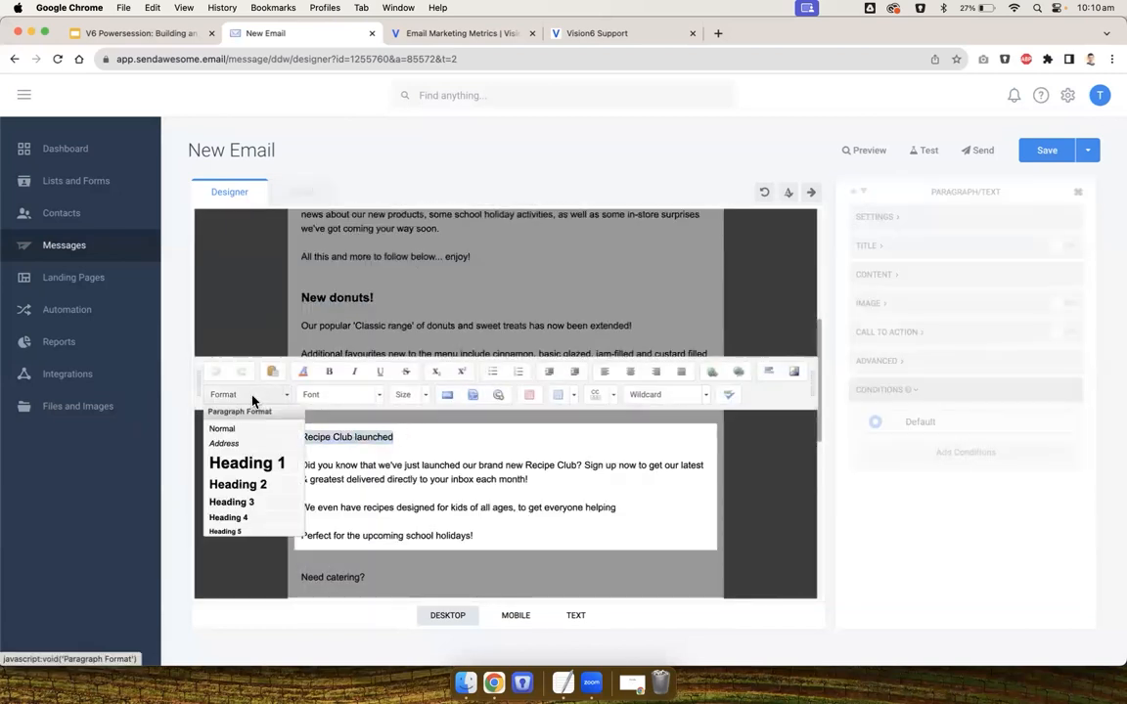
pyautogui.click(247, 507)
pyautogui.click(247, 508)
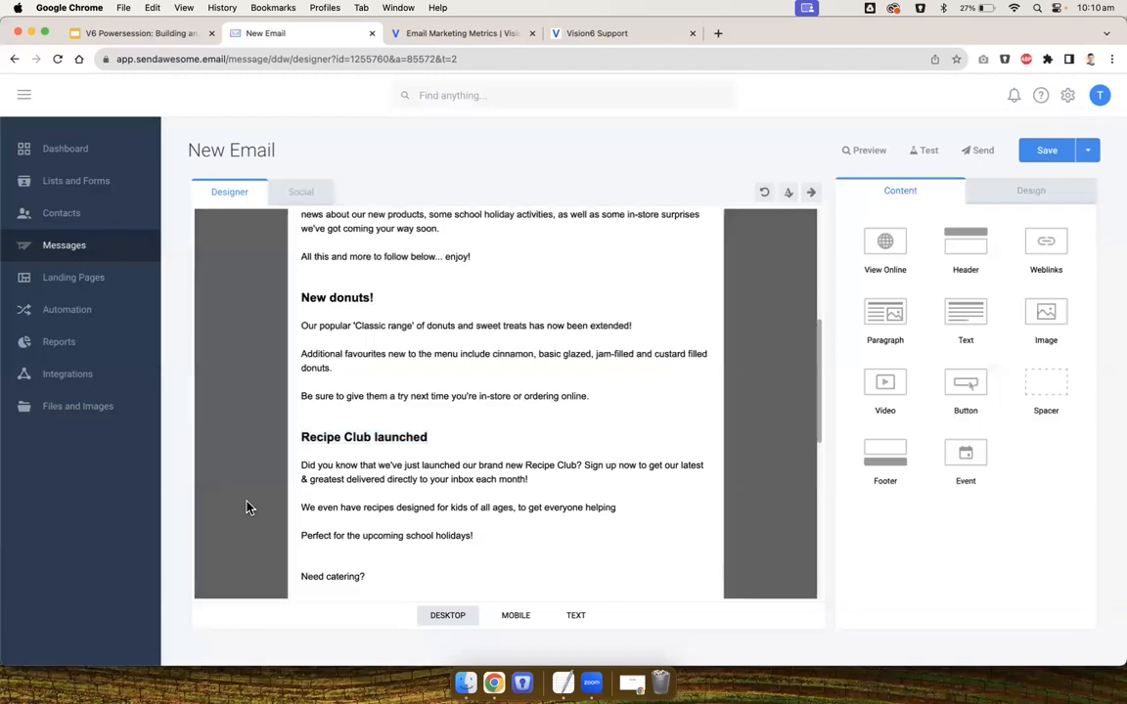
# Format the 'Need catering?' section title as Heading 3
pyautogui.scroll(-3, 246, 508)
pyautogui.click(322, 451)
pyautogui.moveTo(368, 429); pyautogui.dragTo(284, 422)
pyautogui.click(247, 387)
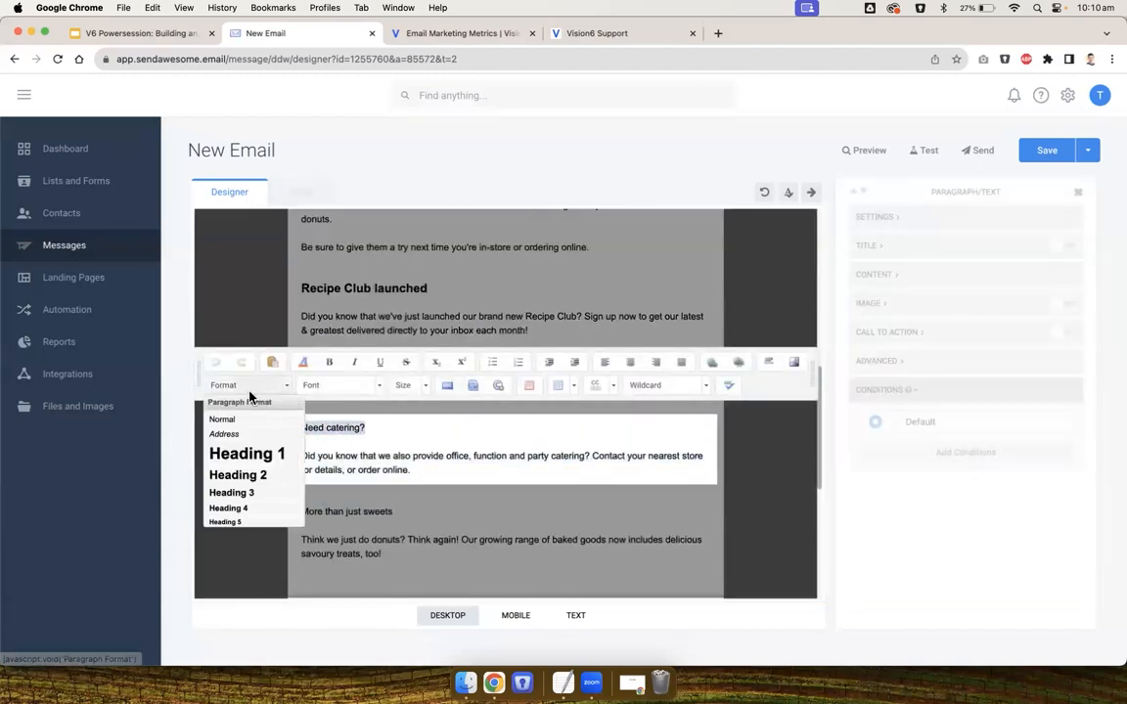
pyautogui.click(258, 492)
pyautogui.click(244, 476)
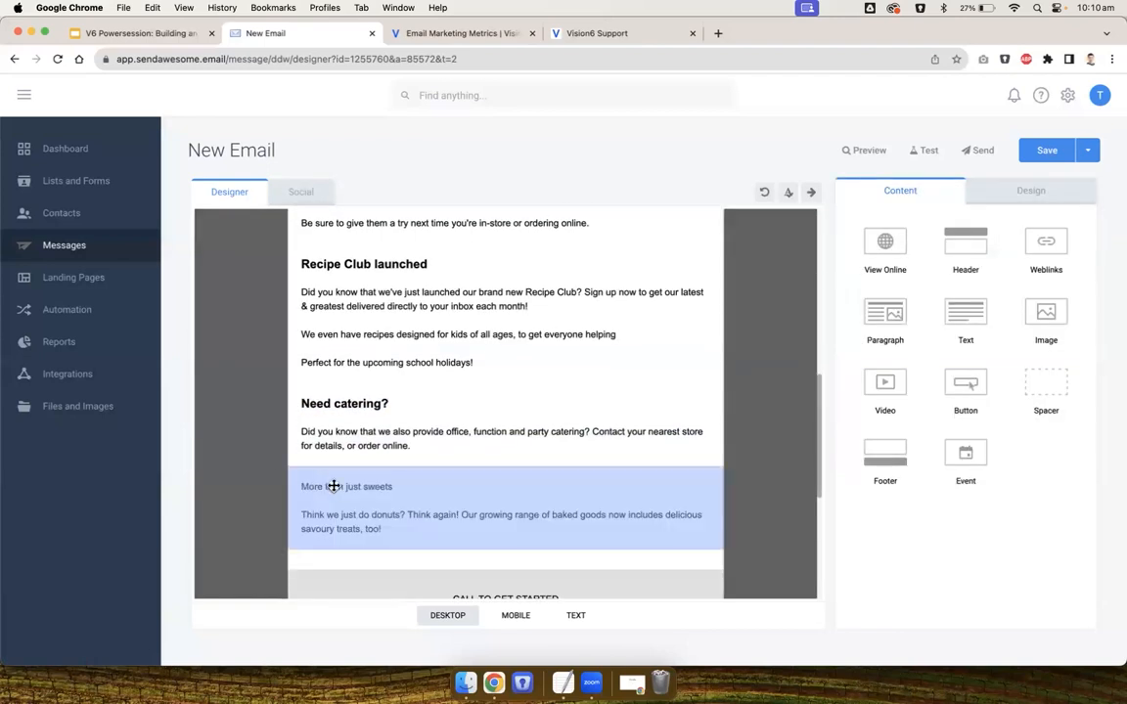
# Format the 'More than just sweets' section title as Heading 3
pyautogui.click(391, 486)
pyautogui.moveTo(391, 486); pyautogui.dragTo(294, 488)
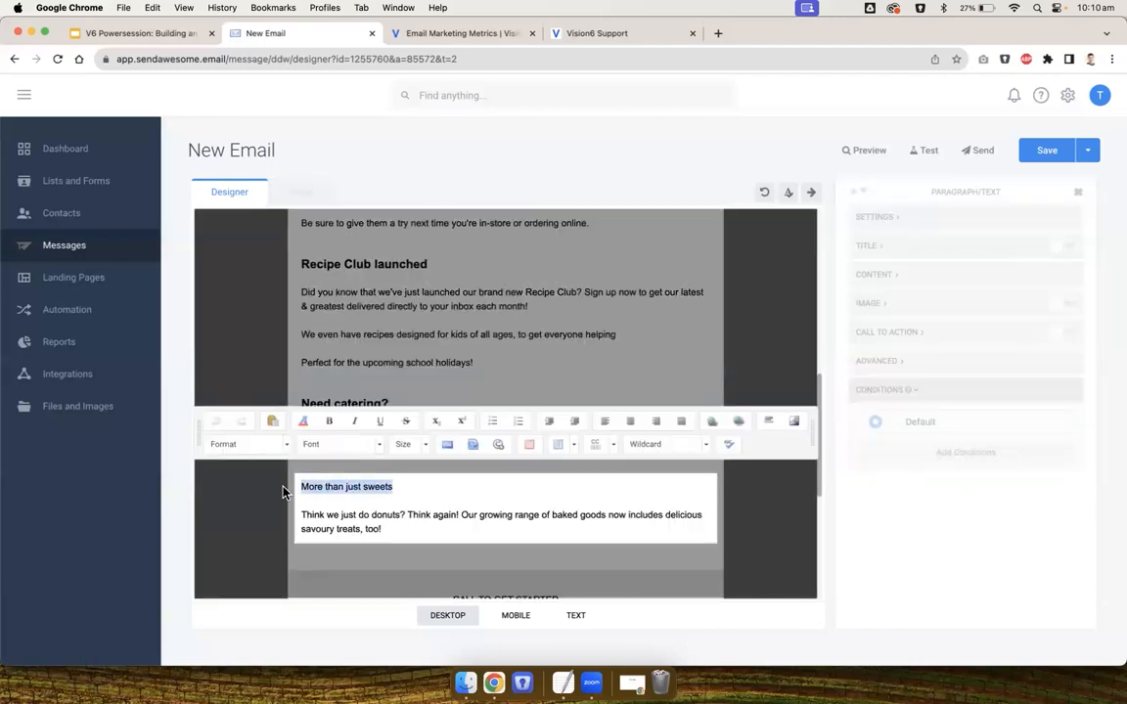
pyautogui.click(247, 444)
pyautogui.click(244, 556)
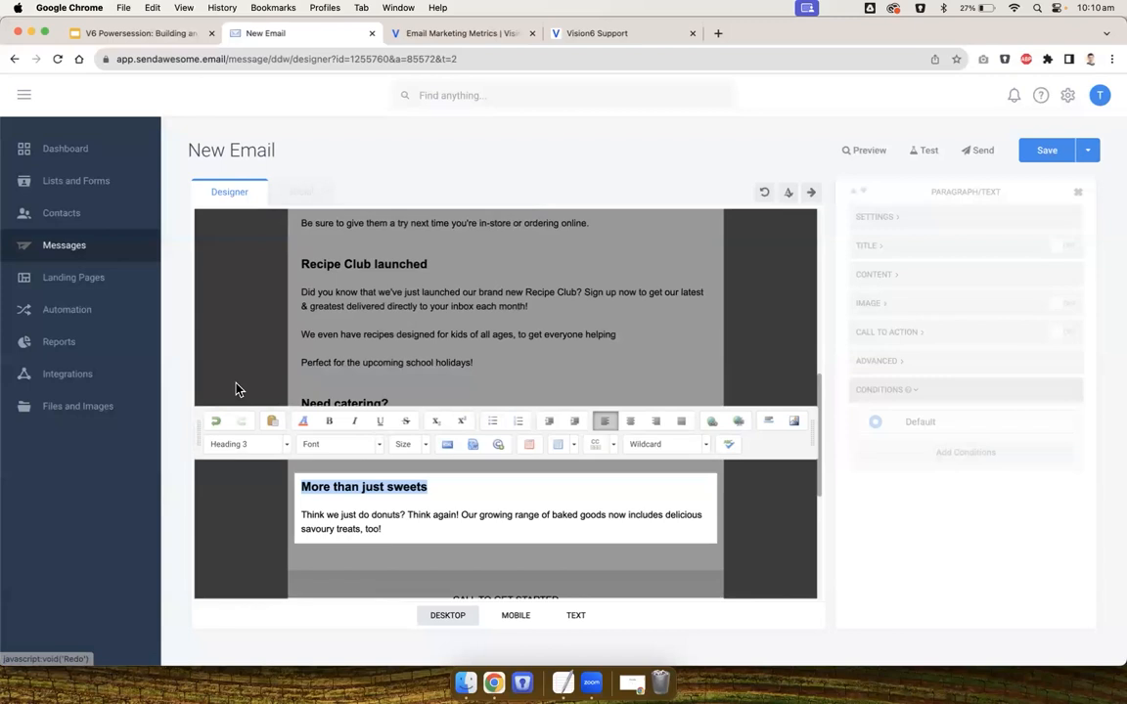
pyautogui.click(210, 336)
# Enable the image on the 'New donuts!' block and insert the pink strawberry donut photo from XYZ Product Photos
pyautogui.scroll(5, 350, 344)
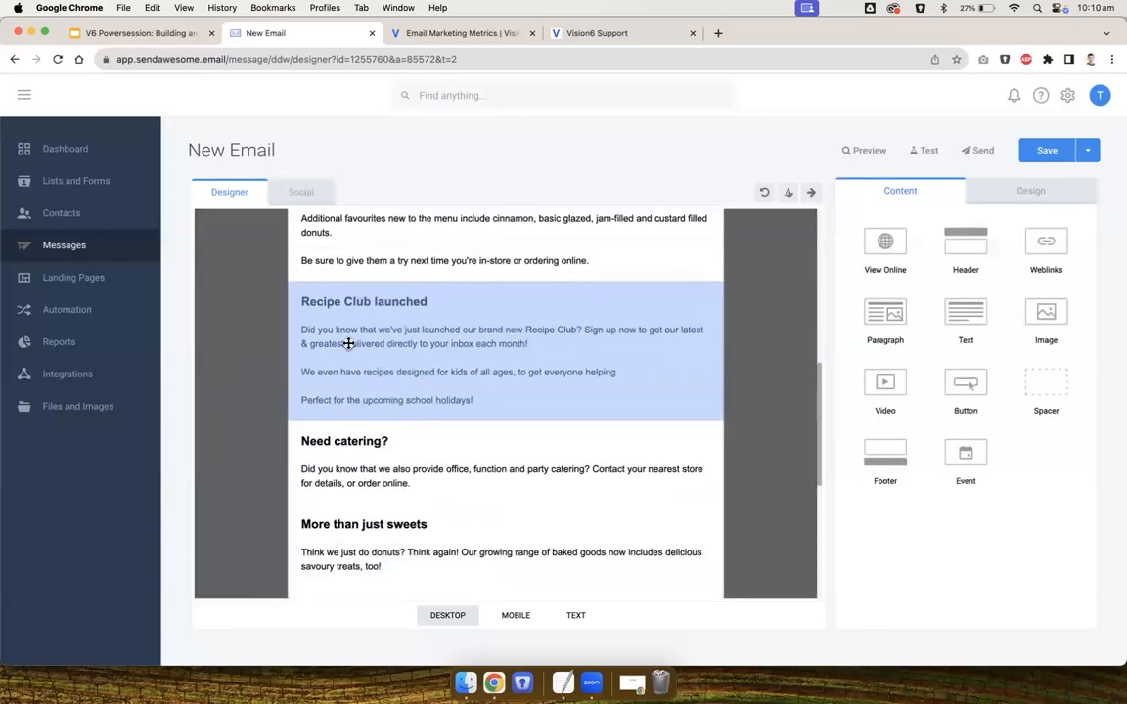
pyautogui.click(381, 332)
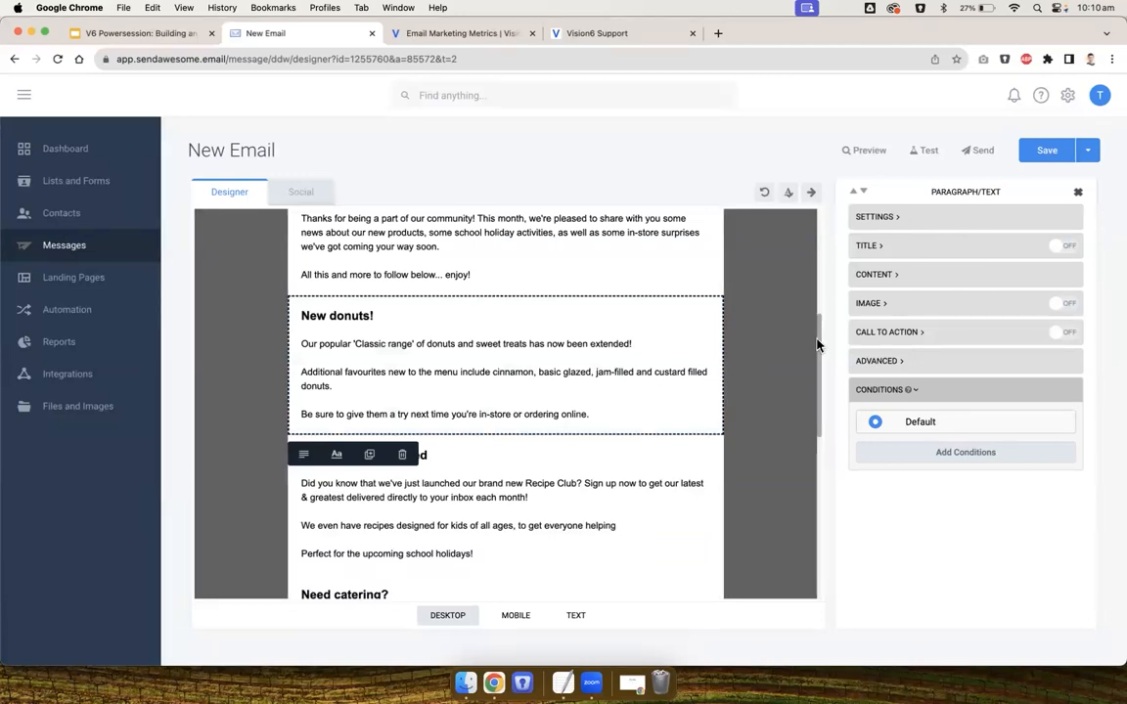
pyautogui.click(1067, 309)
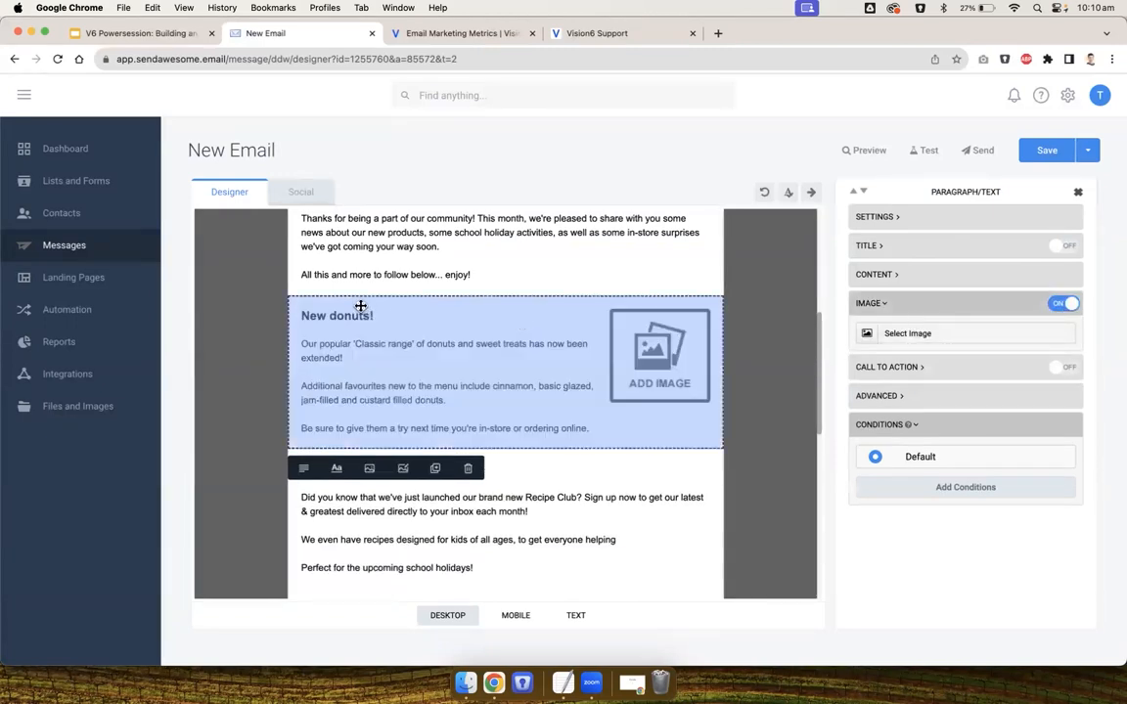
pyautogui.click(661, 358)
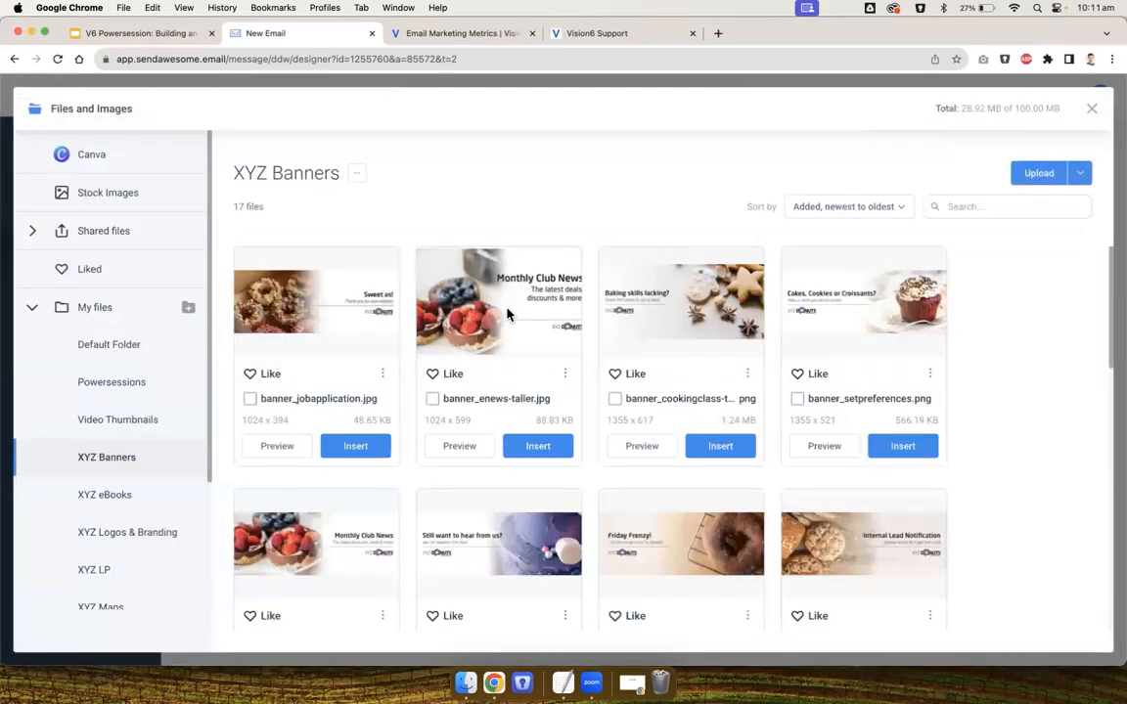
pyautogui.scroll(-3, 507, 314)
pyautogui.scroll(-3, 58, 430)
pyautogui.click(122, 499)
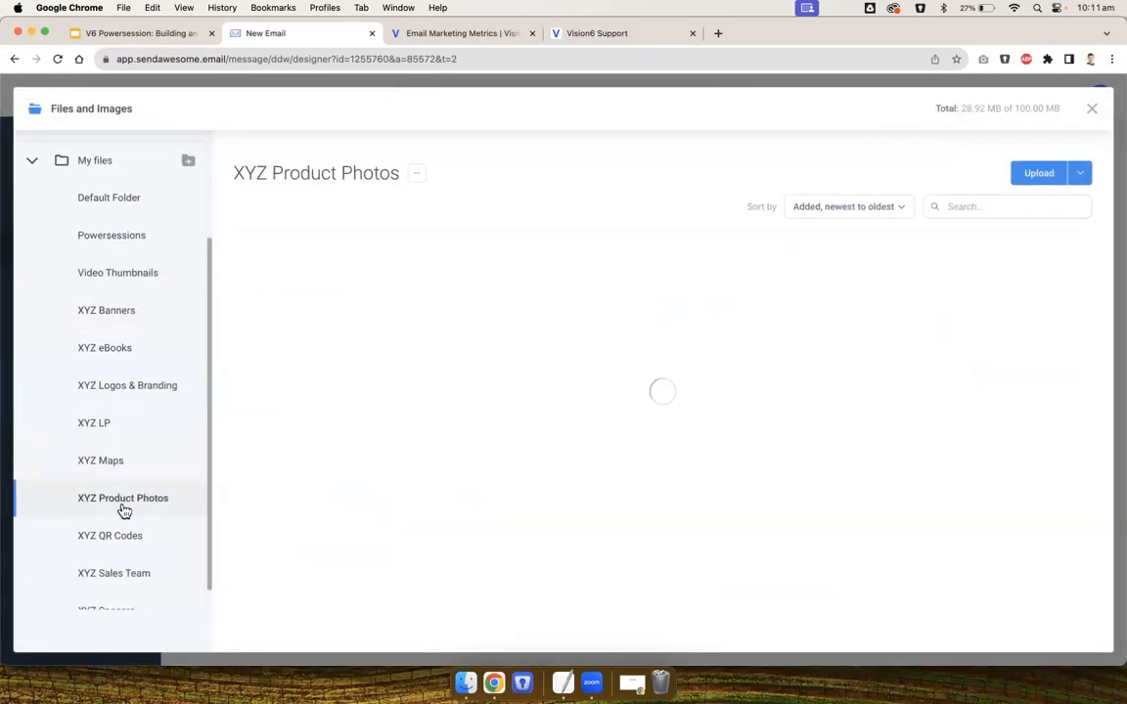
pyautogui.scroll(-3, 533, 584)
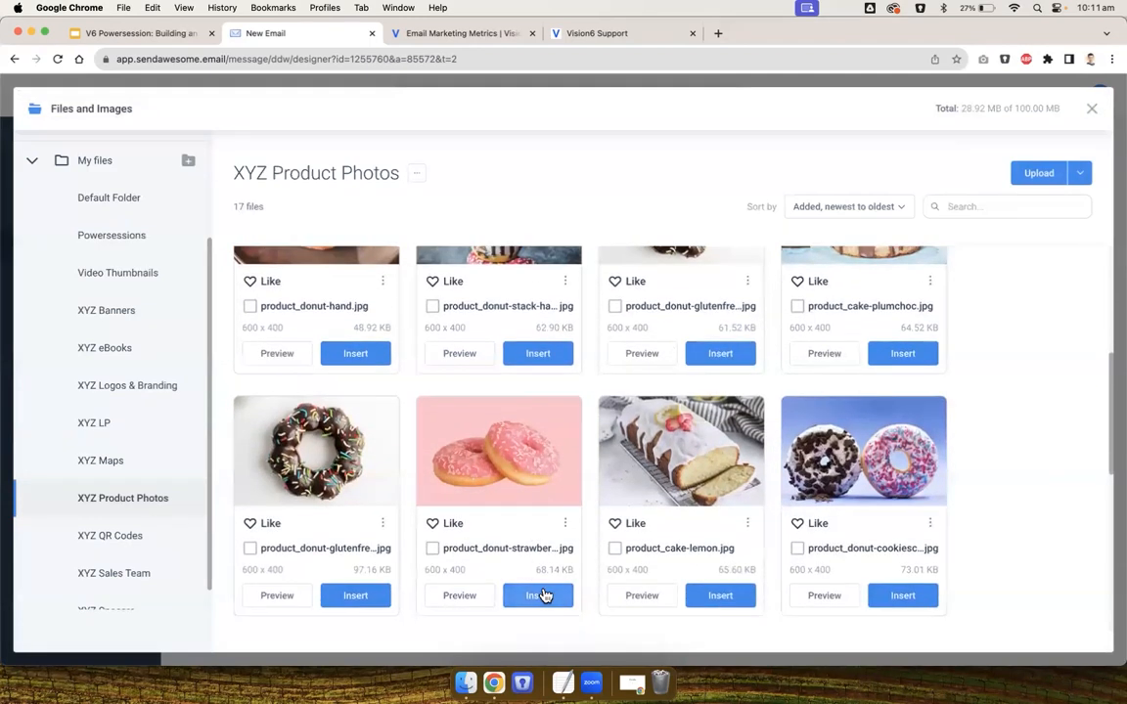
pyautogui.click(541, 595)
# Enable the image on the 'Recipe Club launched' block and insert the gluten-free tart photo from XYZ Product Photos
pyautogui.click(672, 513)
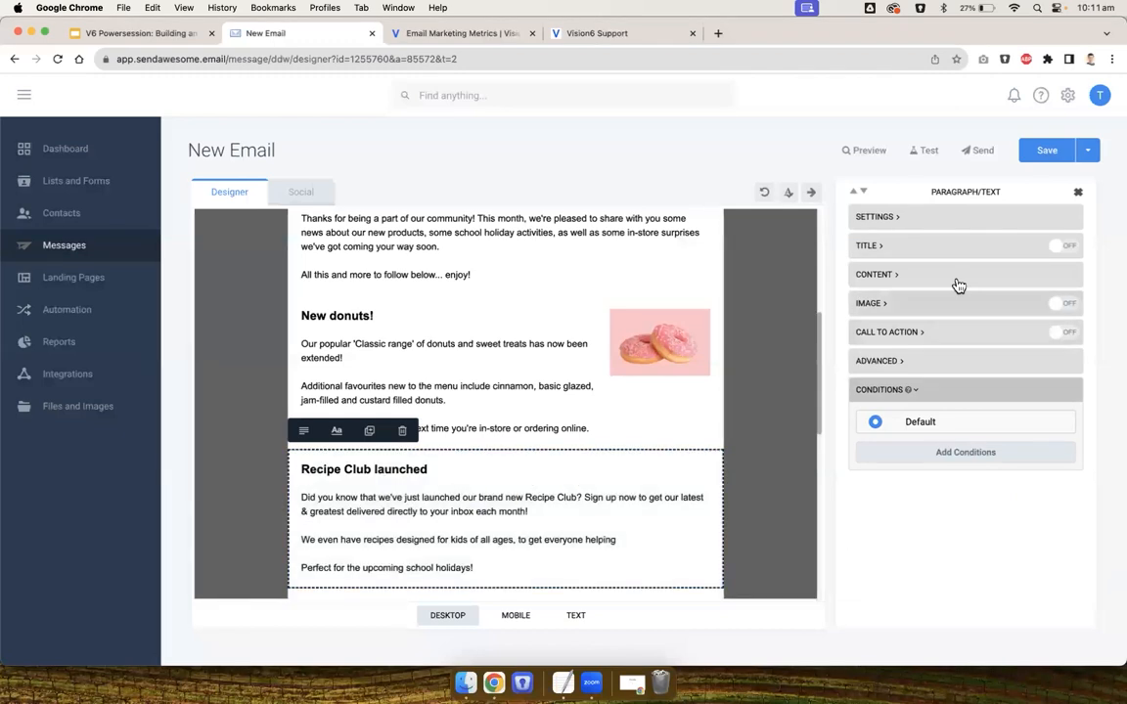
pyautogui.click(1068, 305)
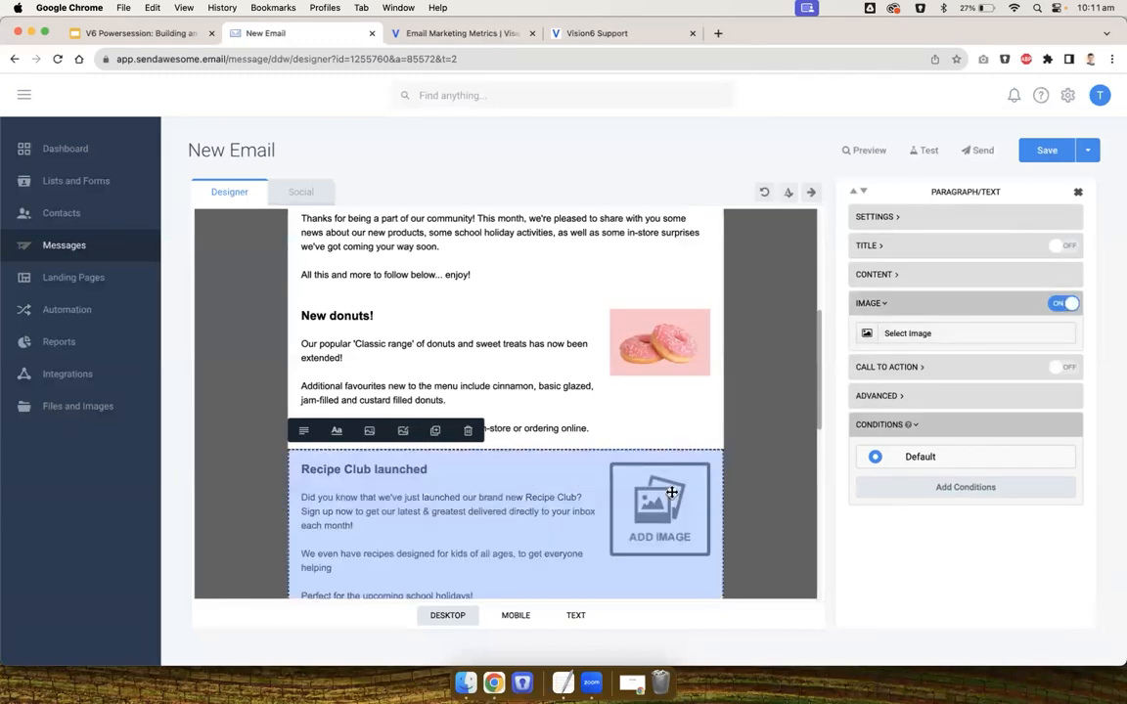
pyautogui.click(654, 482)
pyautogui.scroll(-10, 590, 422)
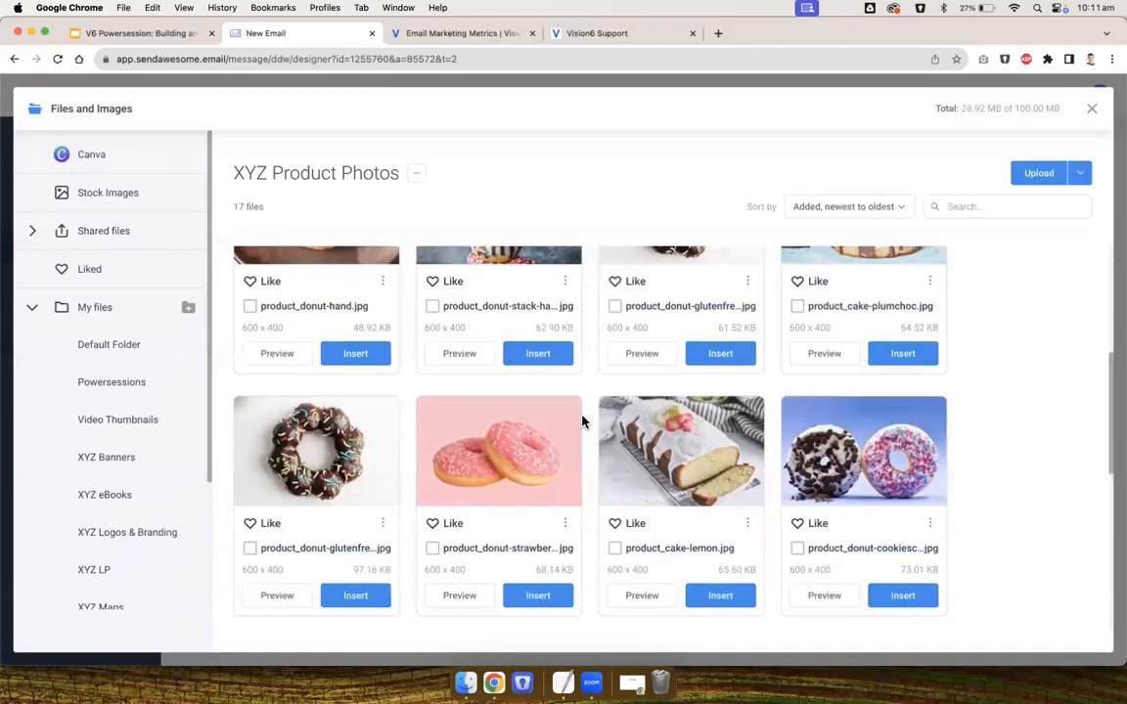
pyautogui.click(890, 543)
pyautogui.scroll(-5, 654, 485)
pyautogui.click(643, 422)
# Enable the image on the 'Need catering?' block and insert the fruit cupcake photo from XYZ Product Photos
pyautogui.click(619, 377)
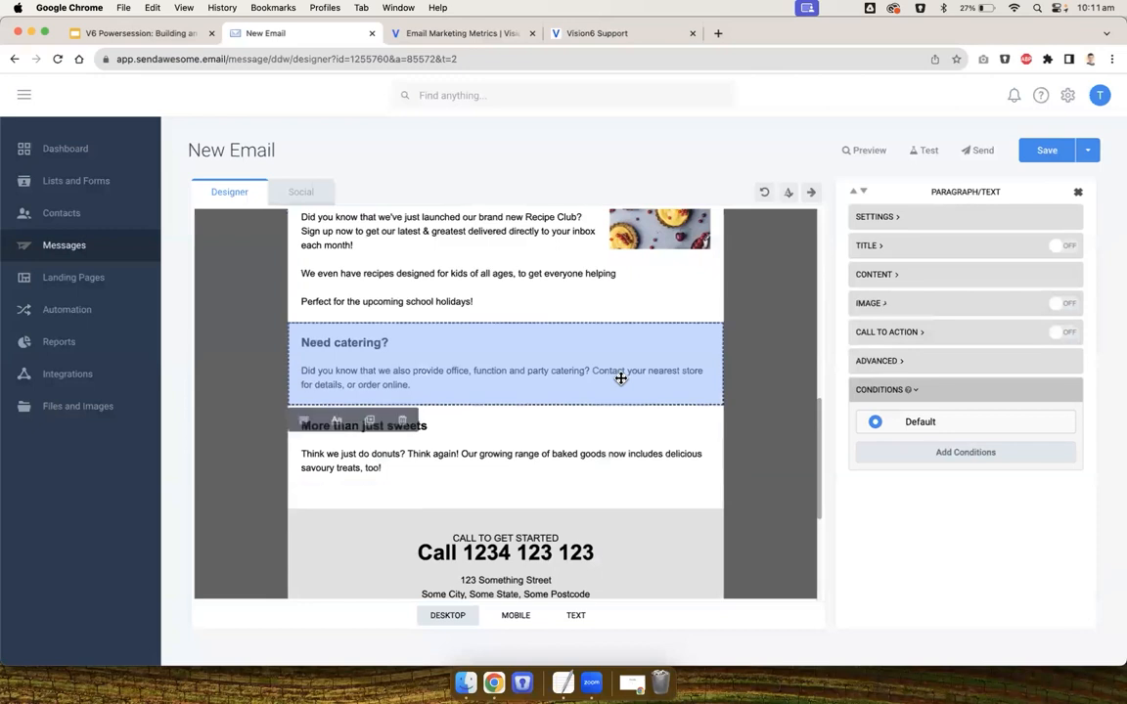
pyautogui.click(1065, 305)
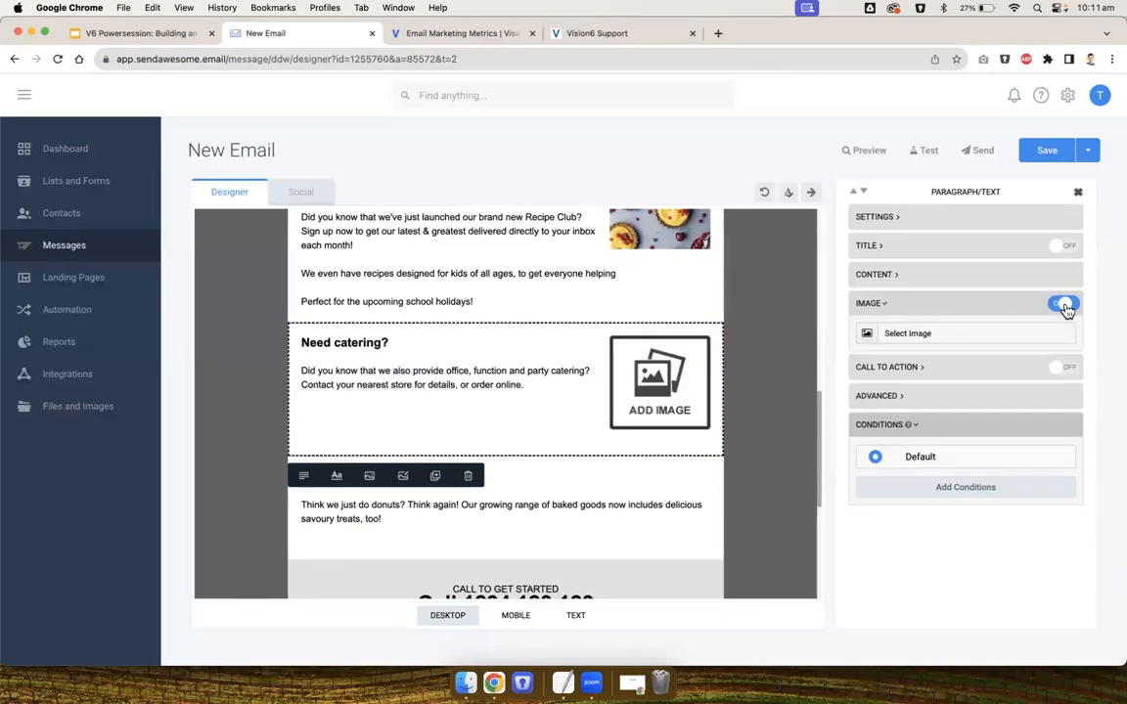
pyautogui.click(665, 388)
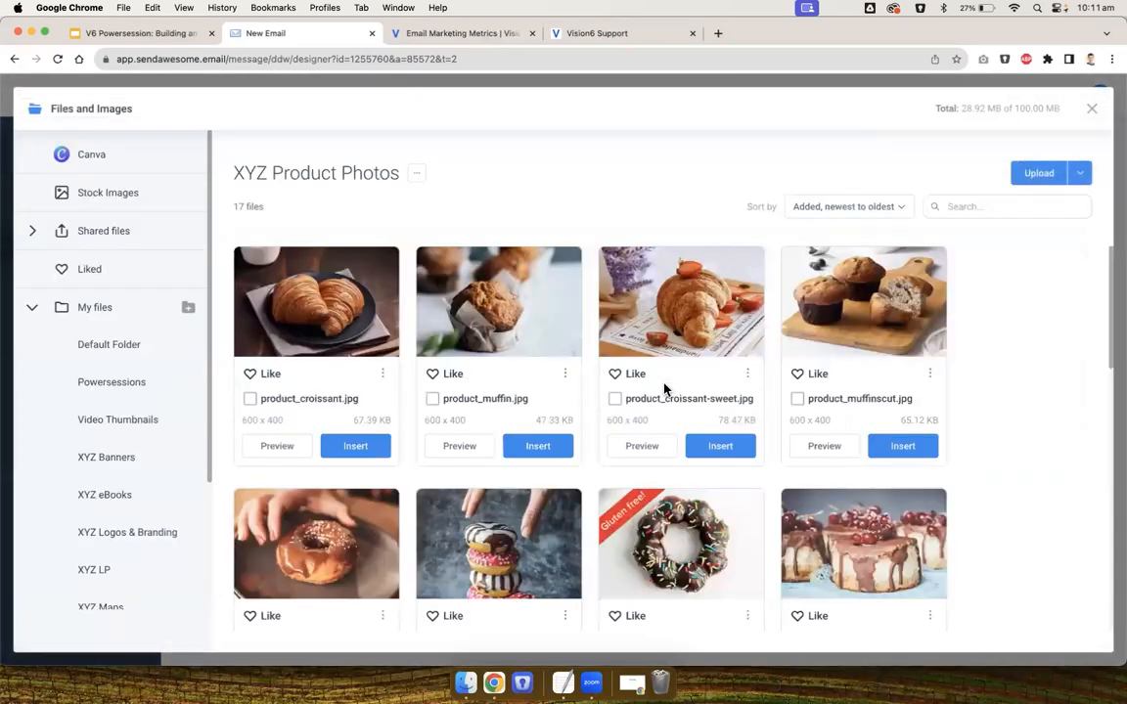
pyautogui.scroll(-8, 623, 386)
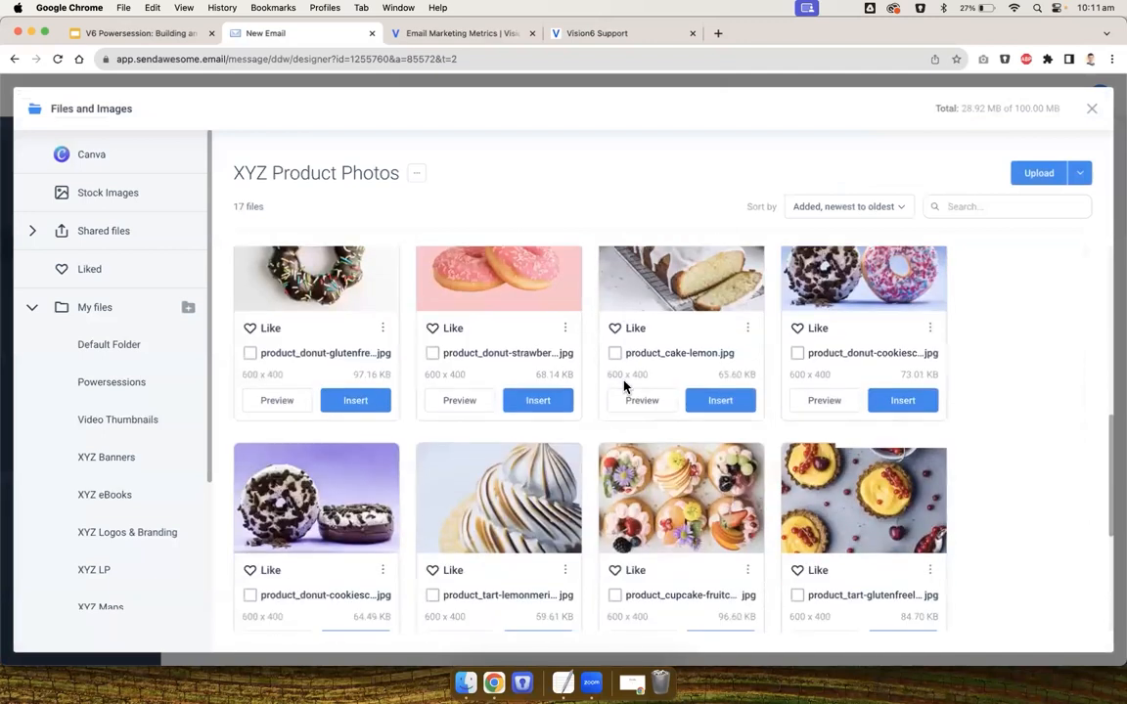
pyautogui.click(716, 580)
pyautogui.click(766, 442)
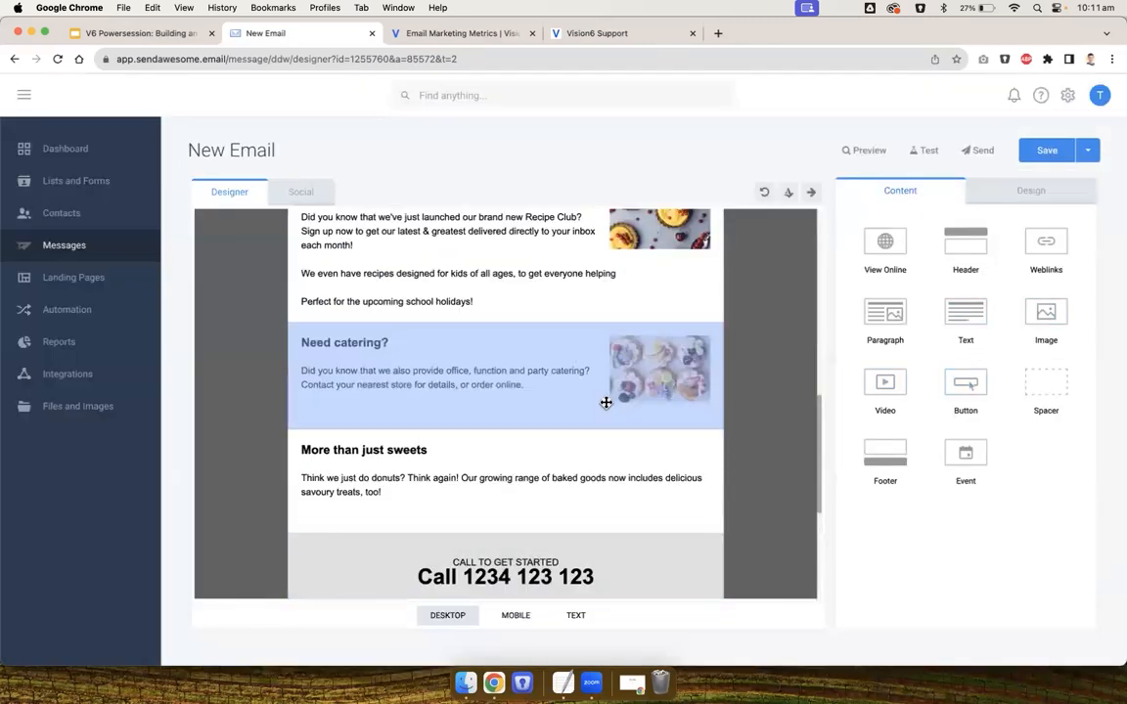
# Enable the image on the 'More than just sweets' block and insert product_pretzel.jpg from XYZ Product Photos
pyautogui.click(699, 474)
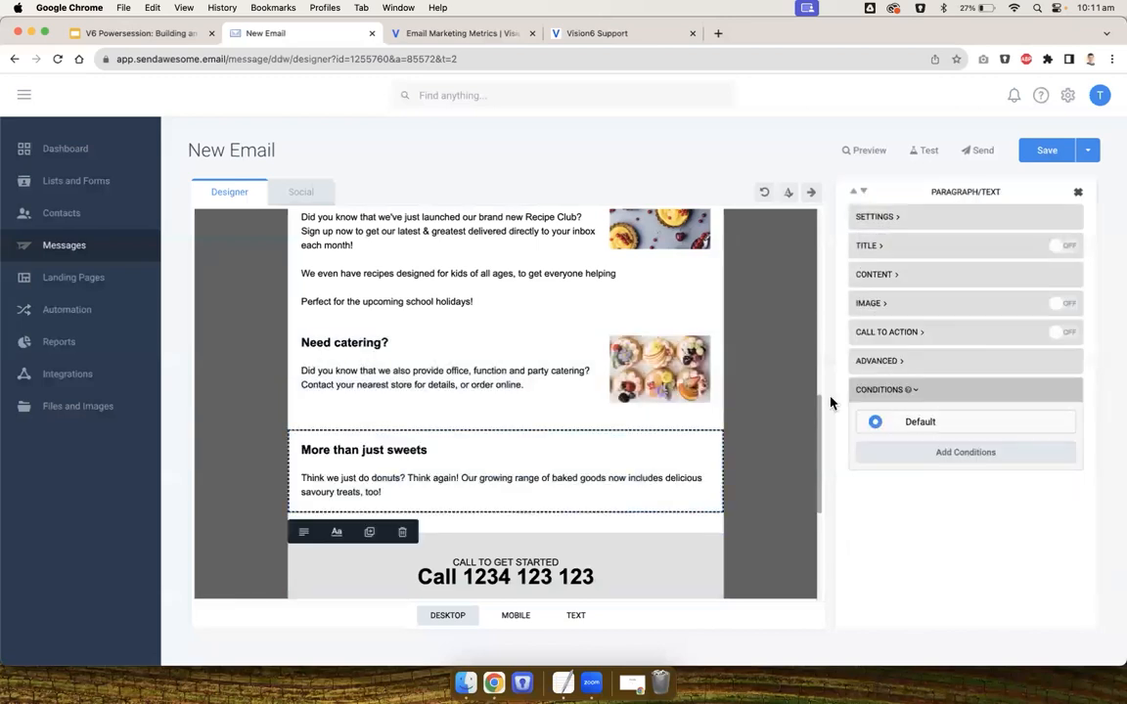
pyautogui.click(1063, 305)
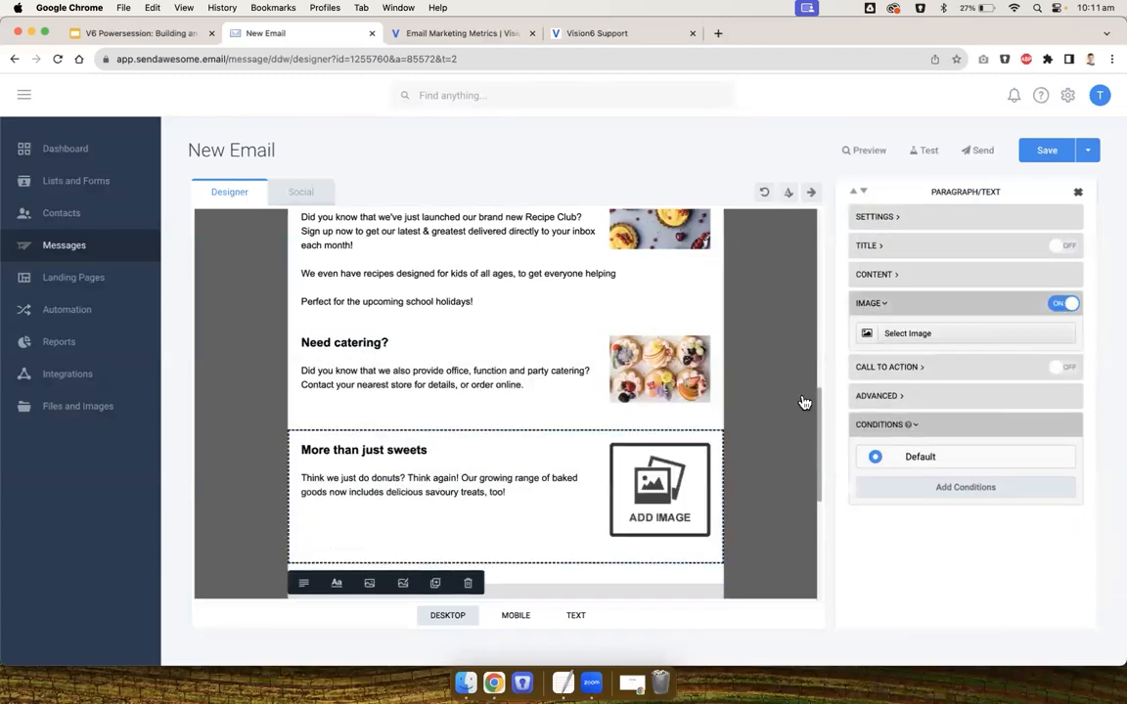
pyautogui.click(643, 486)
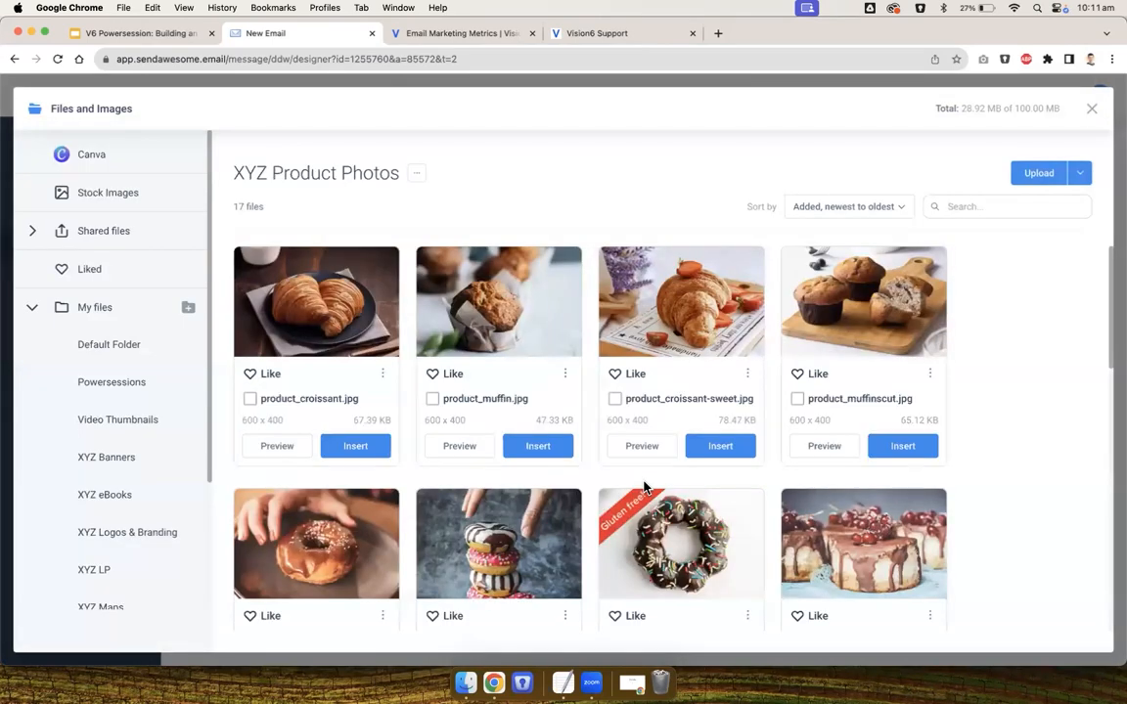
pyautogui.scroll(-5, 648, 397)
pyautogui.scroll(-3, 646, 397)
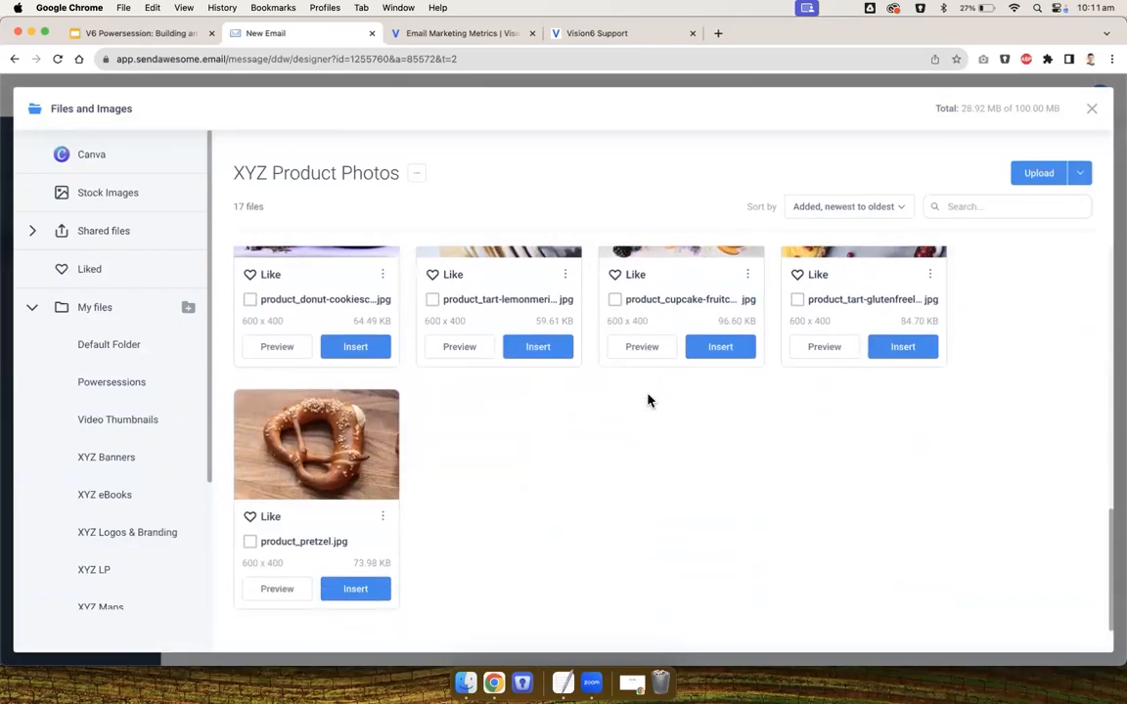
pyautogui.click(343, 587)
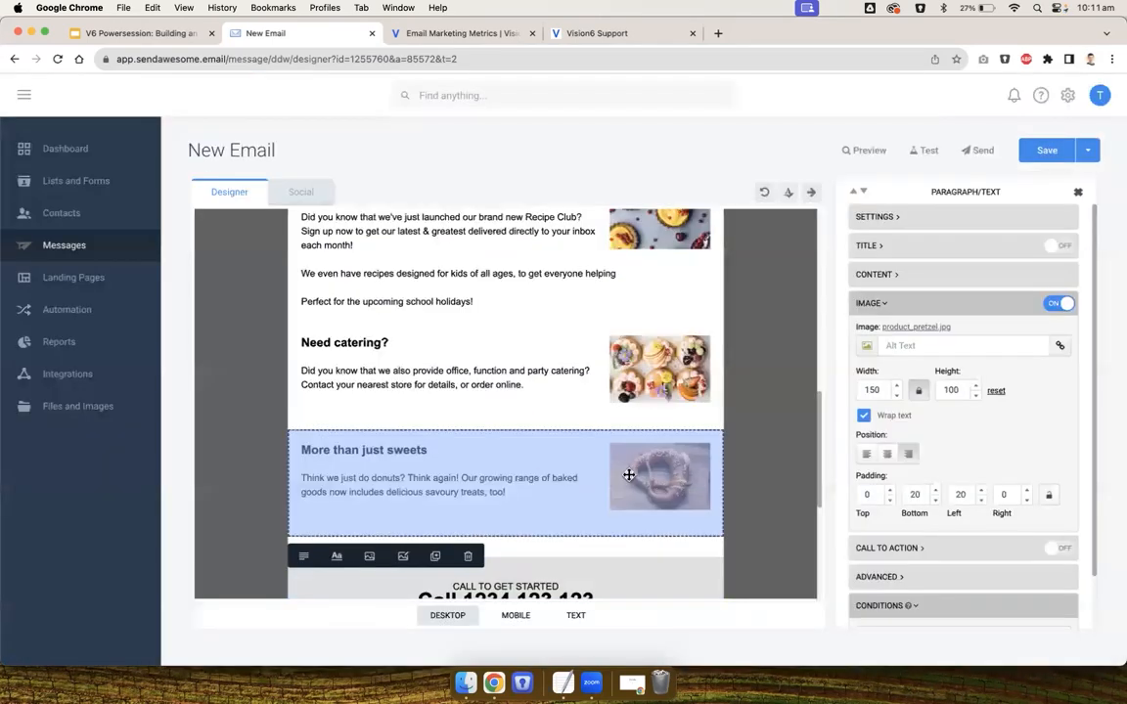
# Centre the image position in the 'New donuts!' and 'Recipe Club launched' blocks
pyautogui.moveTo(457, 432); pyautogui.dragTo(499, 355)
pyautogui.moveTo(493, 470); pyautogui.dragTo(488, 353)
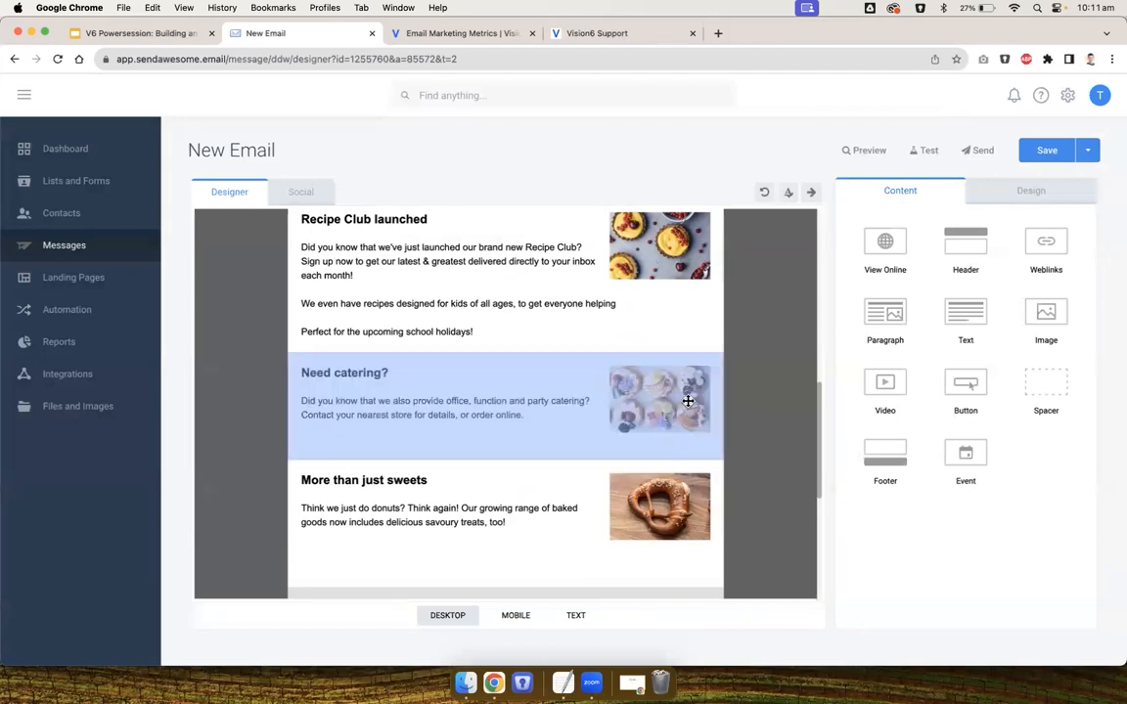
pyautogui.scroll(5, 686, 397)
pyautogui.click(543, 401)
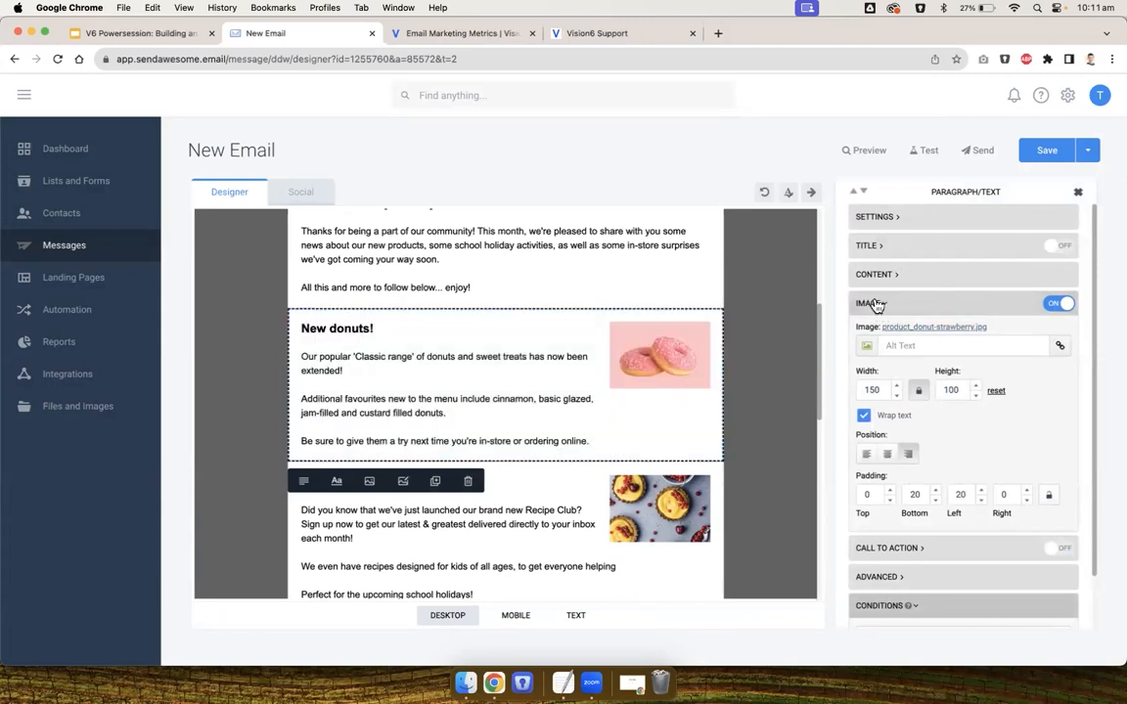
pyautogui.click(887, 454)
pyautogui.click(680, 465)
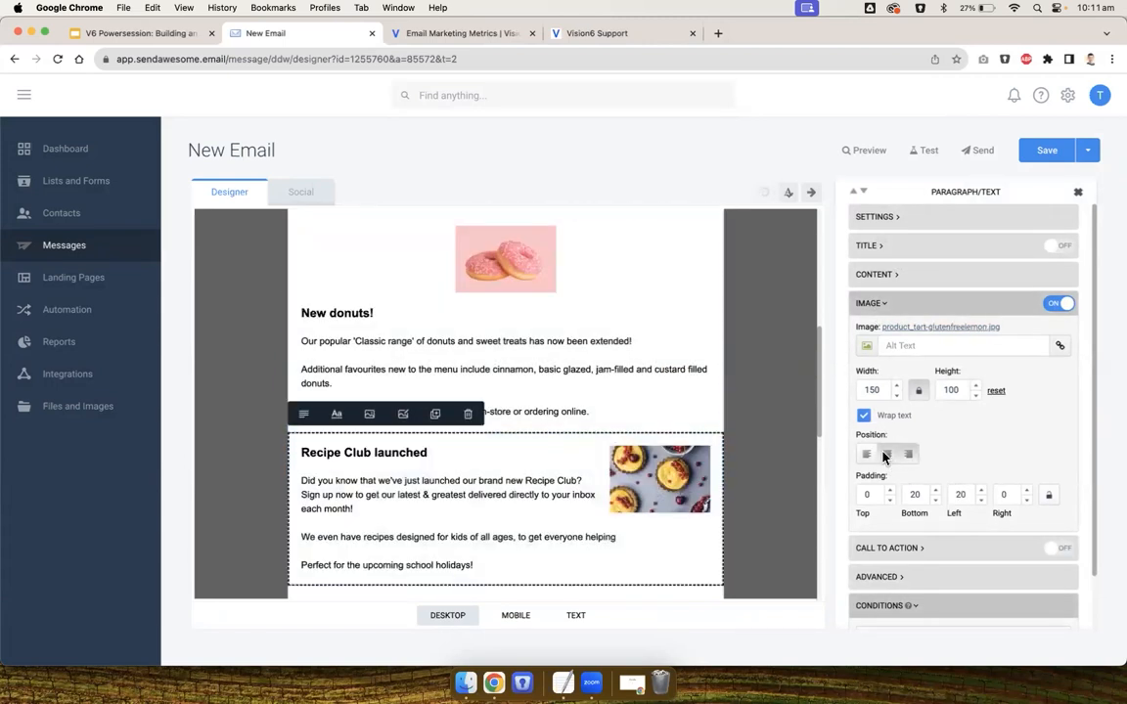
pyautogui.click(887, 454)
# Centre the image position in the 'Need catering?' and 'More than just sweets' blocks
pyautogui.scroll(-3, 664, 452)
pyautogui.click(584, 395)
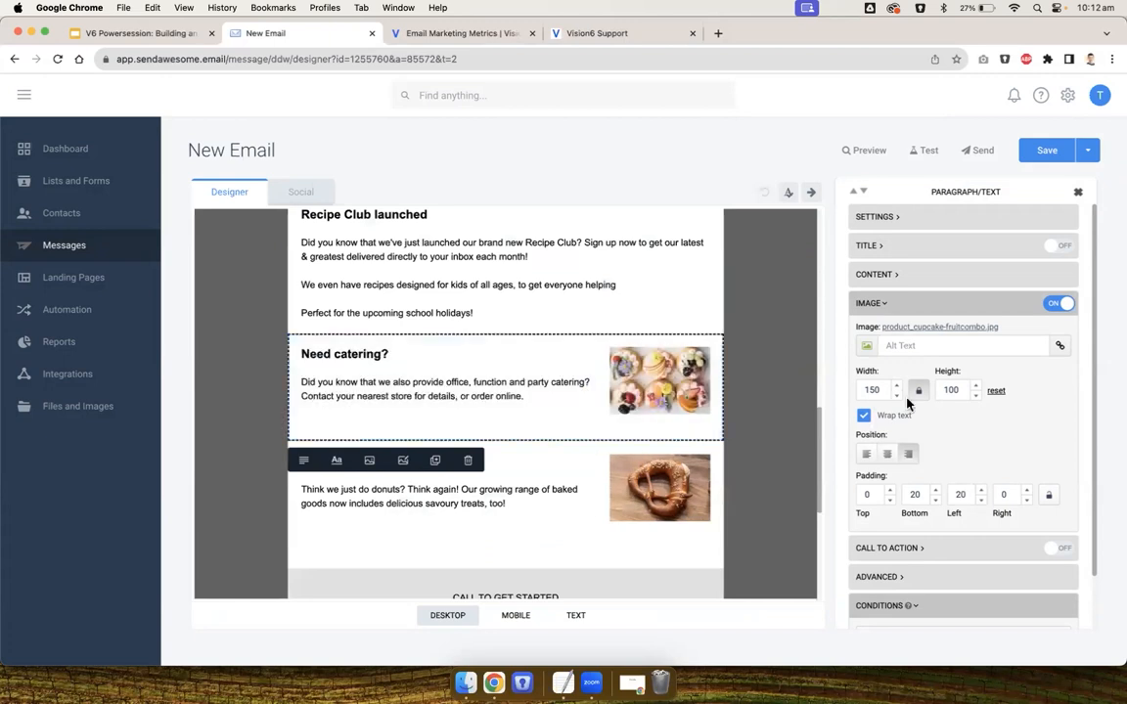
pyautogui.click(889, 454)
pyautogui.scroll(-2, 664, 482)
pyautogui.click(662, 479)
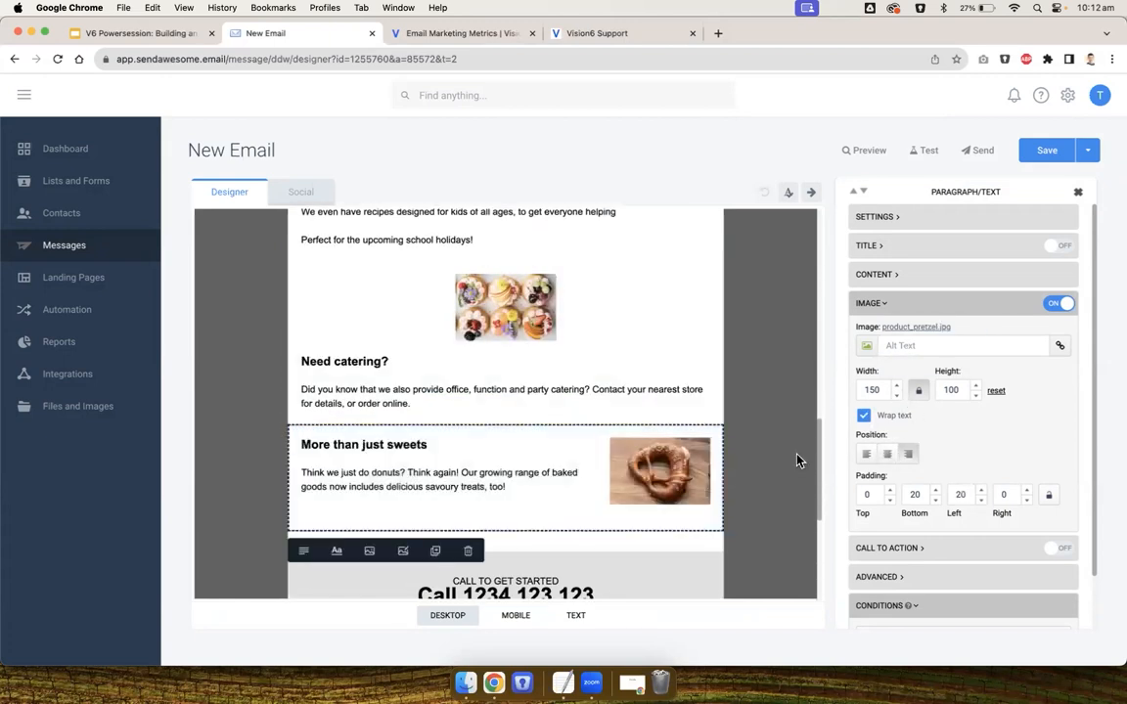
pyautogui.click(886, 455)
pyautogui.click(769, 422)
# Move the 'Recipe Club launched' block beside 'New donuts!' as a two-column row, and try moving 'More than just sweets' beside 'Need catering?'
pyautogui.scroll(5, 770, 422)
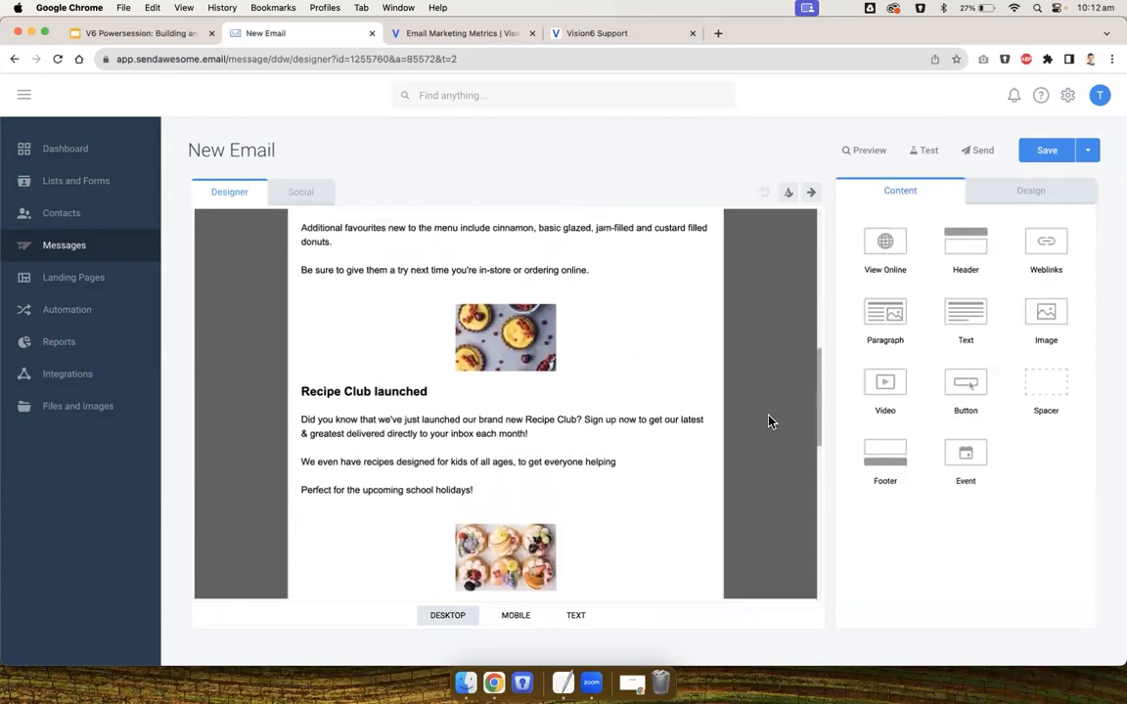
pyautogui.moveTo(483, 511); pyautogui.dragTo(635, 316)
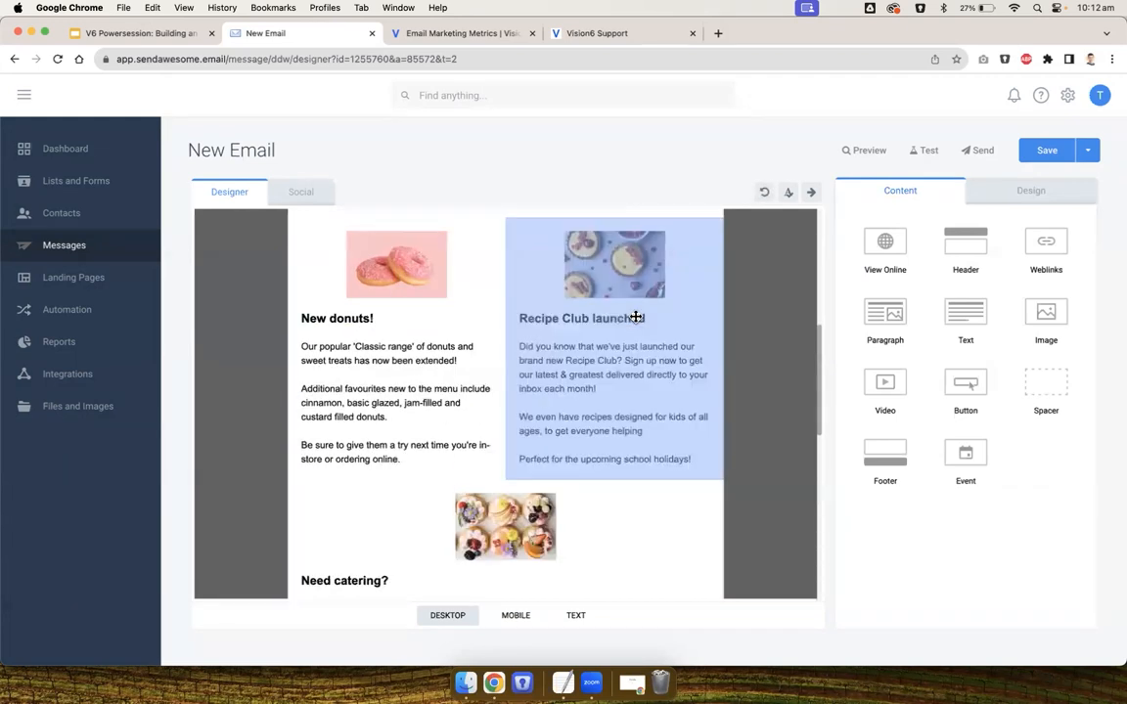
pyautogui.scroll(-3, 764, 349)
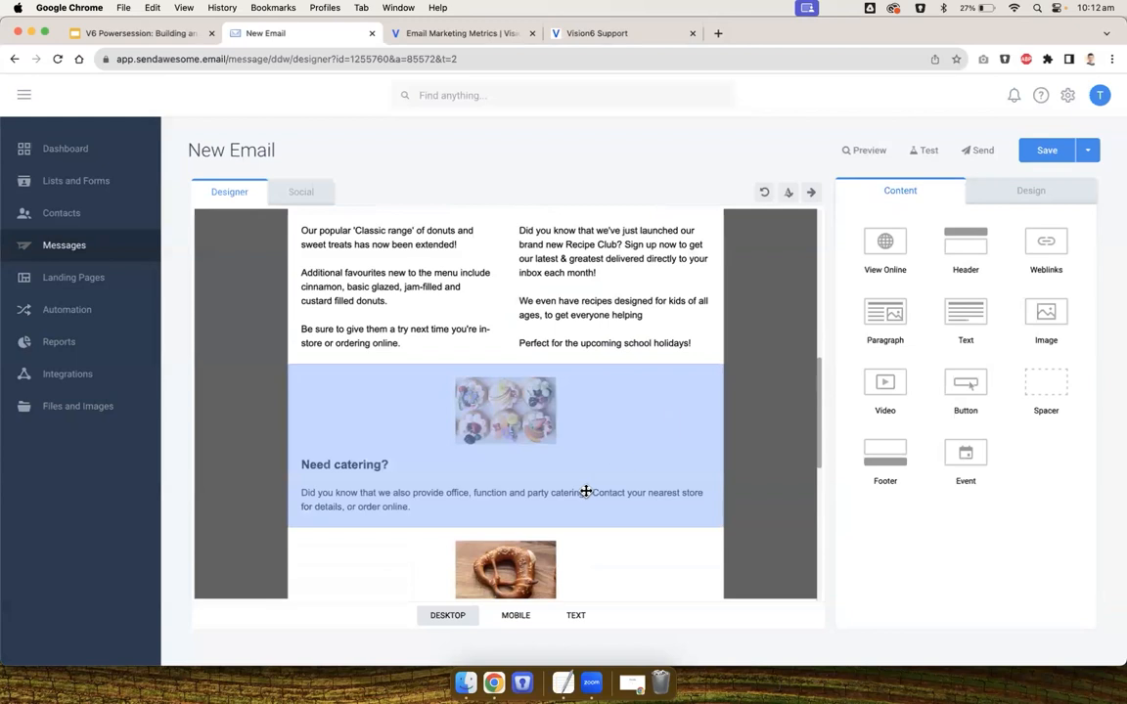
pyautogui.moveTo(515, 558); pyautogui.dragTo(645, 435)
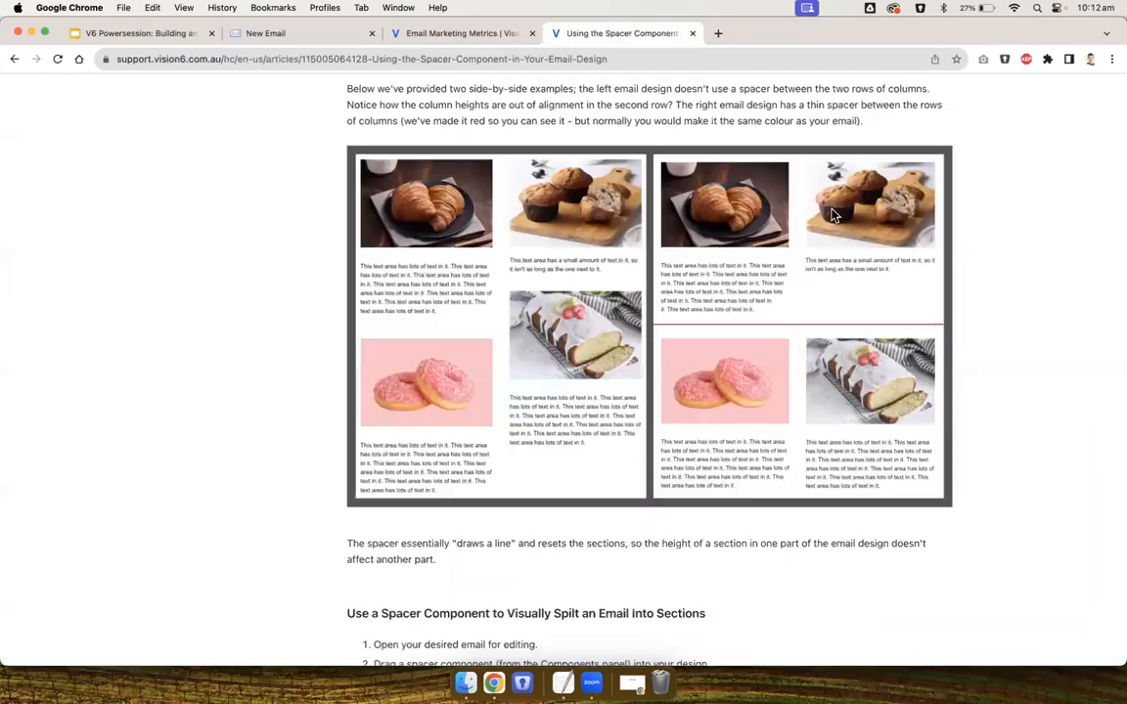
# Add a Spacer block beneath the 'New donuts!' and 'Recipe Club launched' row
pyautogui.scroll(1, 835, 214)
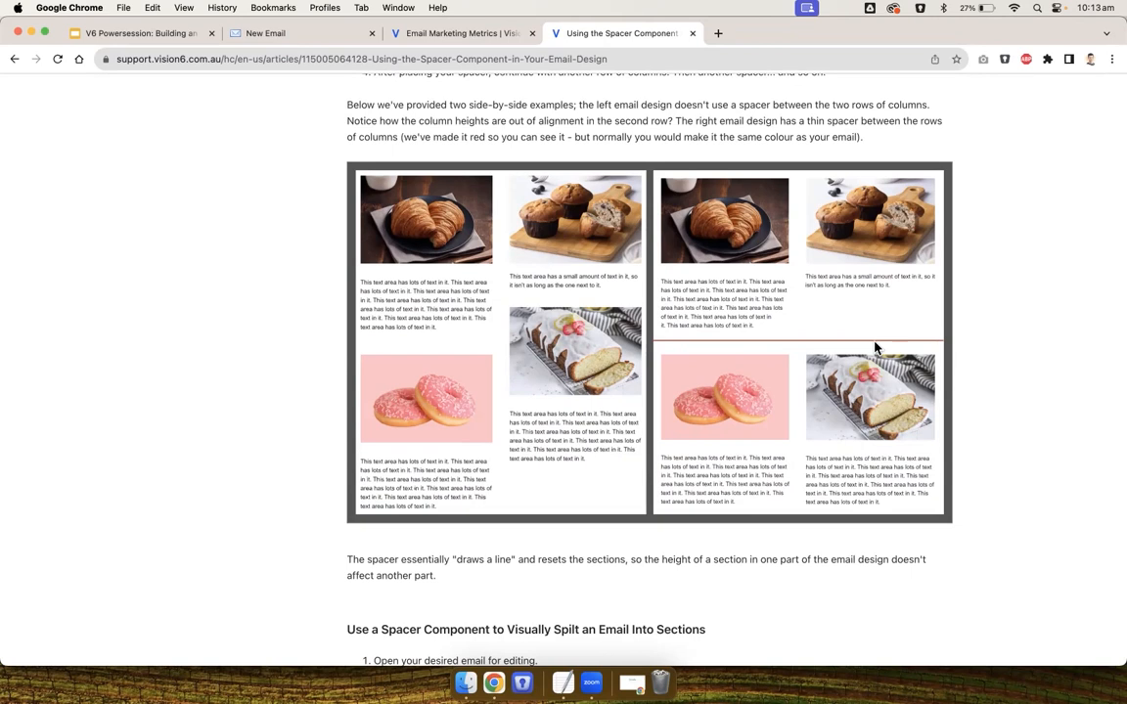
pyautogui.click(262, 35)
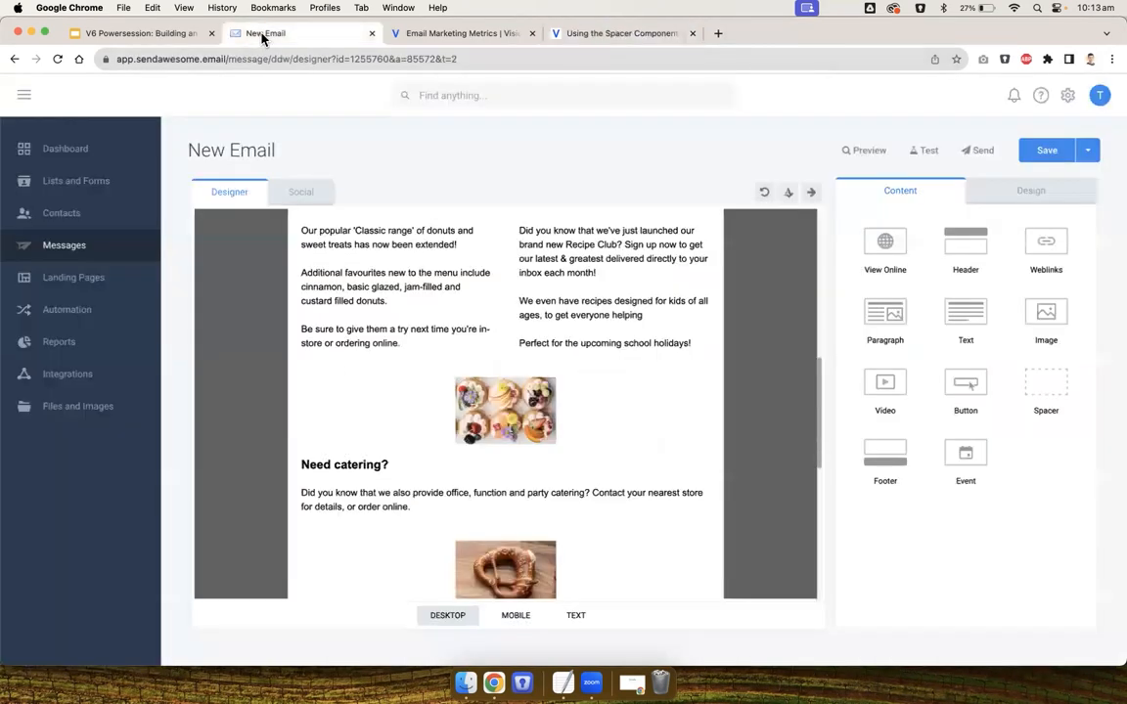
pyautogui.scroll(-1, 772, 331)
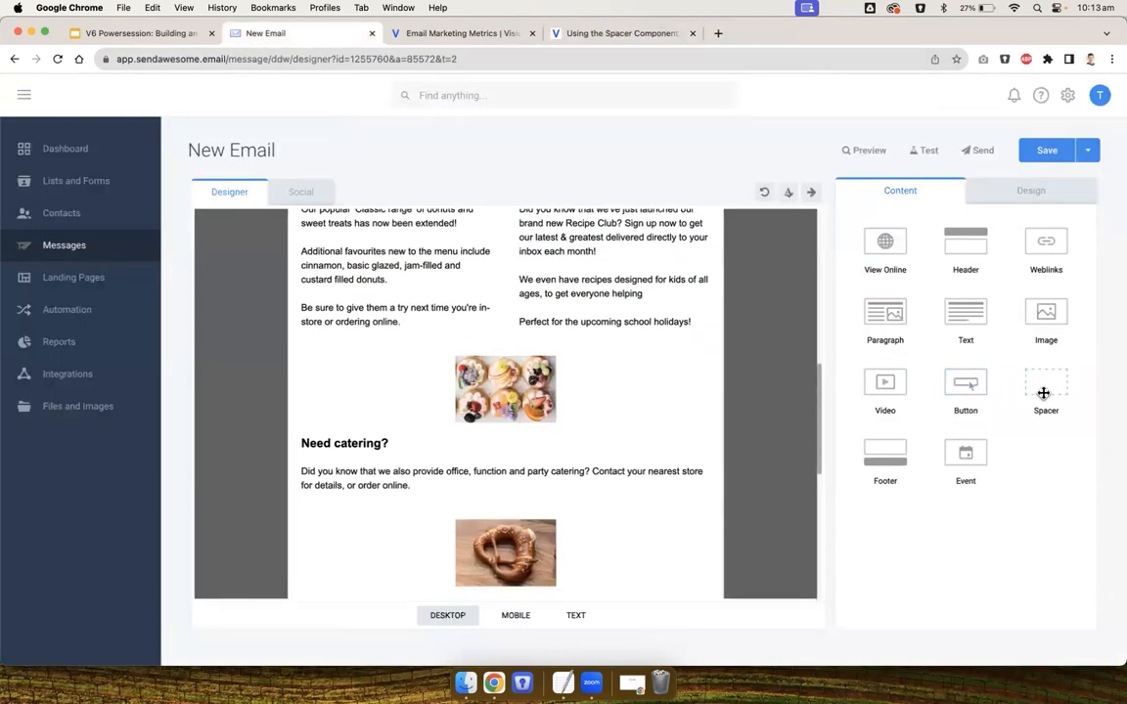
pyautogui.moveTo(1044, 392); pyautogui.dragTo(539, 384)
pyautogui.scroll(1, 539, 384)
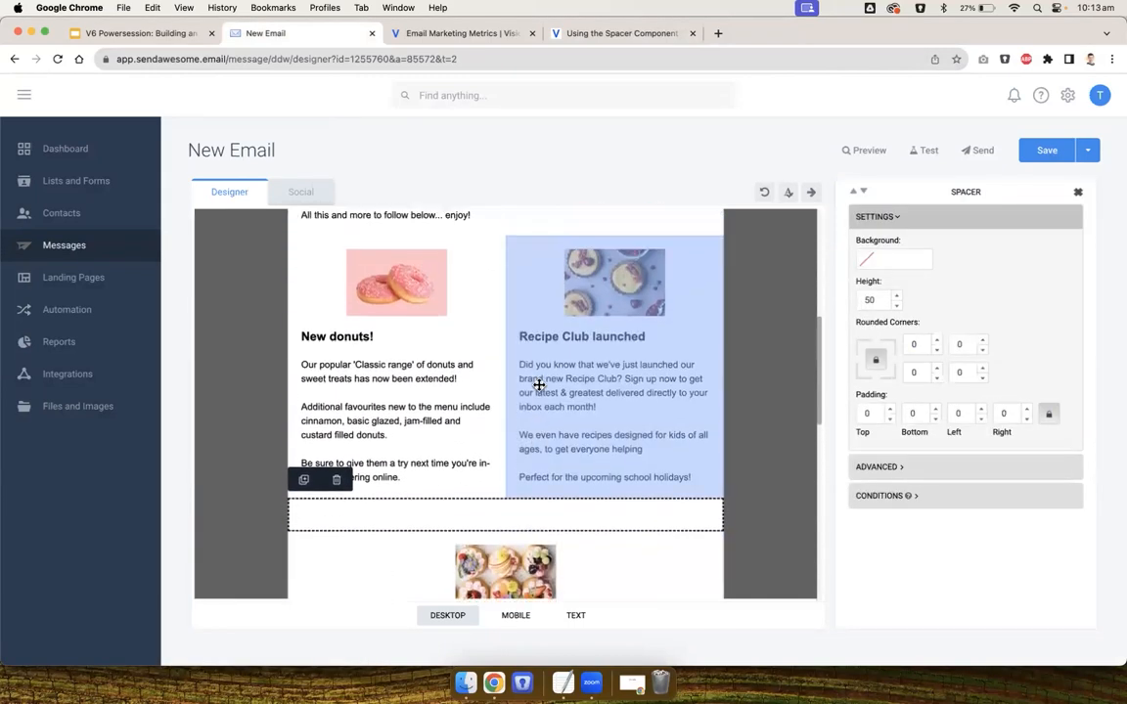
# Move the 'More than just sweets' block beside 'Need catering?' to form a second two-column row
pyautogui.scroll(-4, 493, 524)
pyautogui.moveTo(547, 485); pyautogui.dragTo(727, 377)
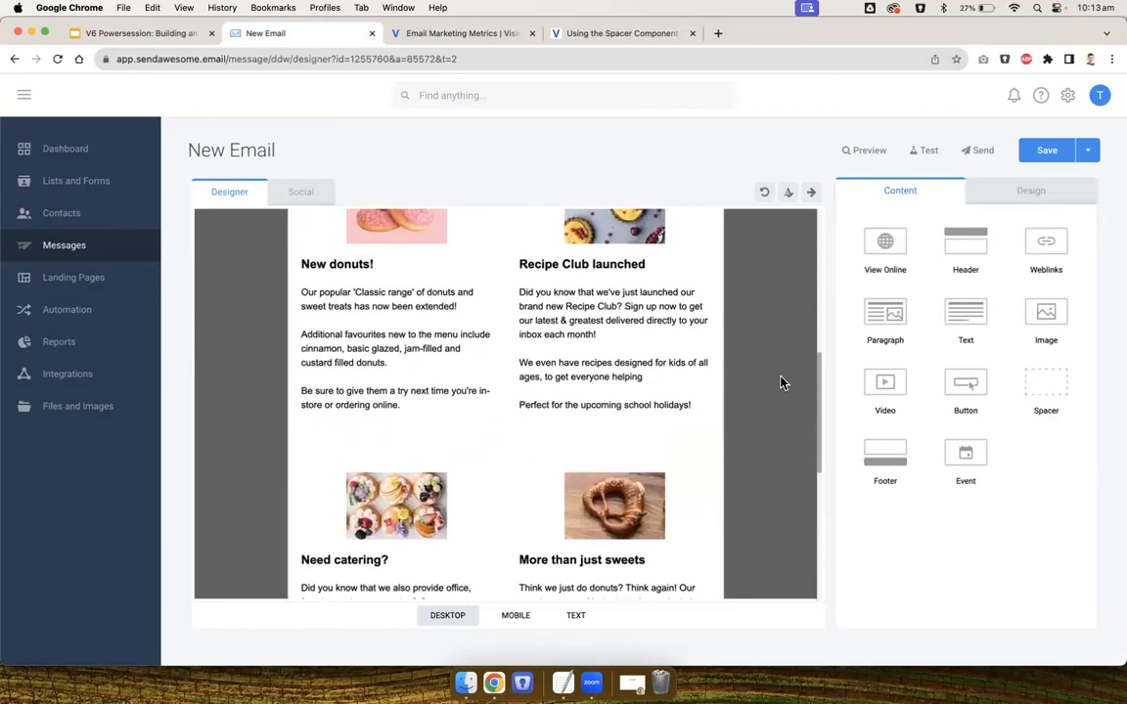
# Set the spacer's height to 5
pyautogui.click(598, 452)
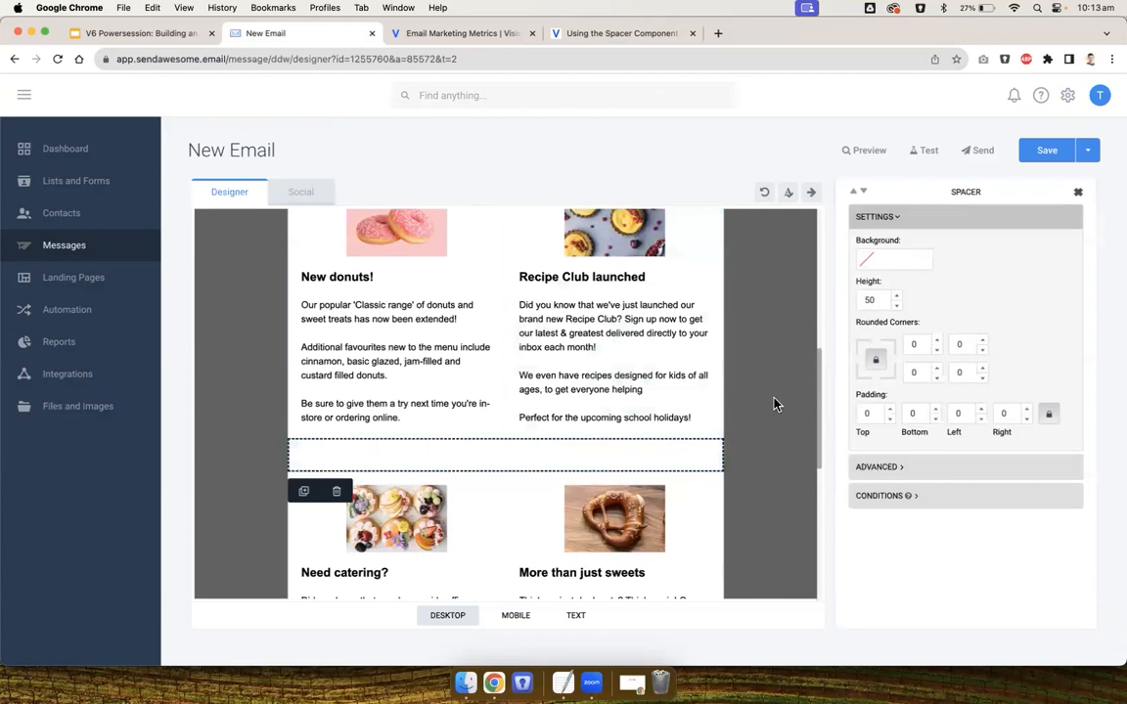
pyautogui.scroll(-5, 773, 404)
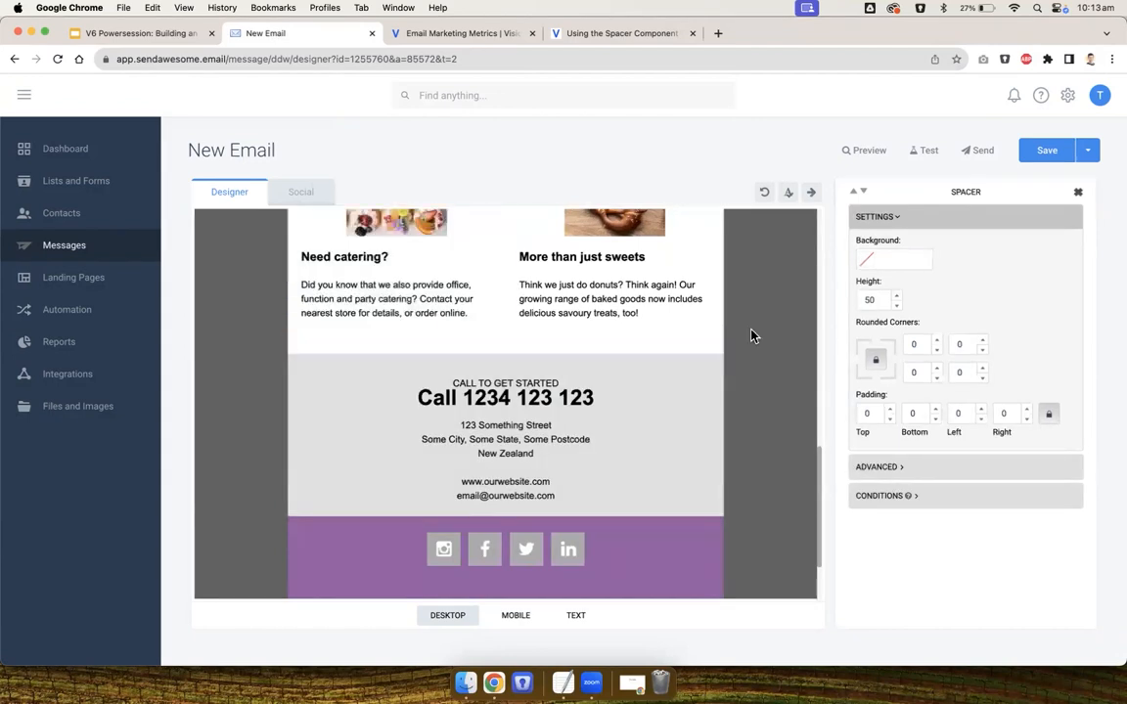
pyautogui.click(752, 335)
pyautogui.scroll(3, 754, 331)
pyautogui.click(594, 379)
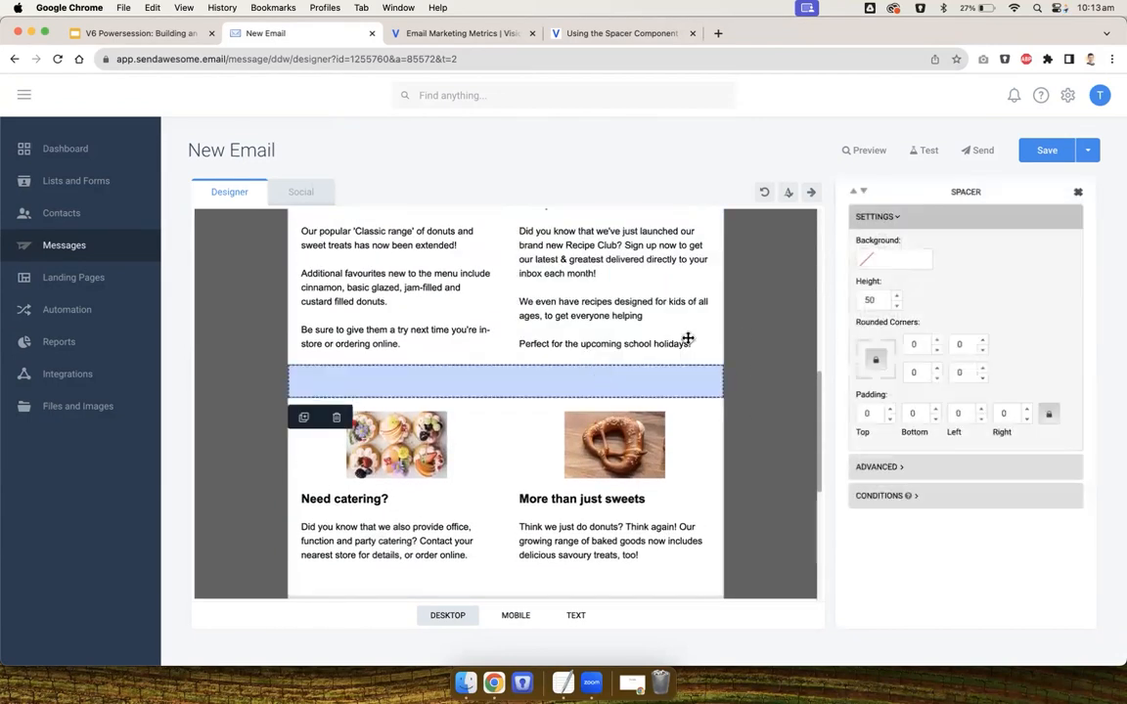
pyautogui.click(873, 298)
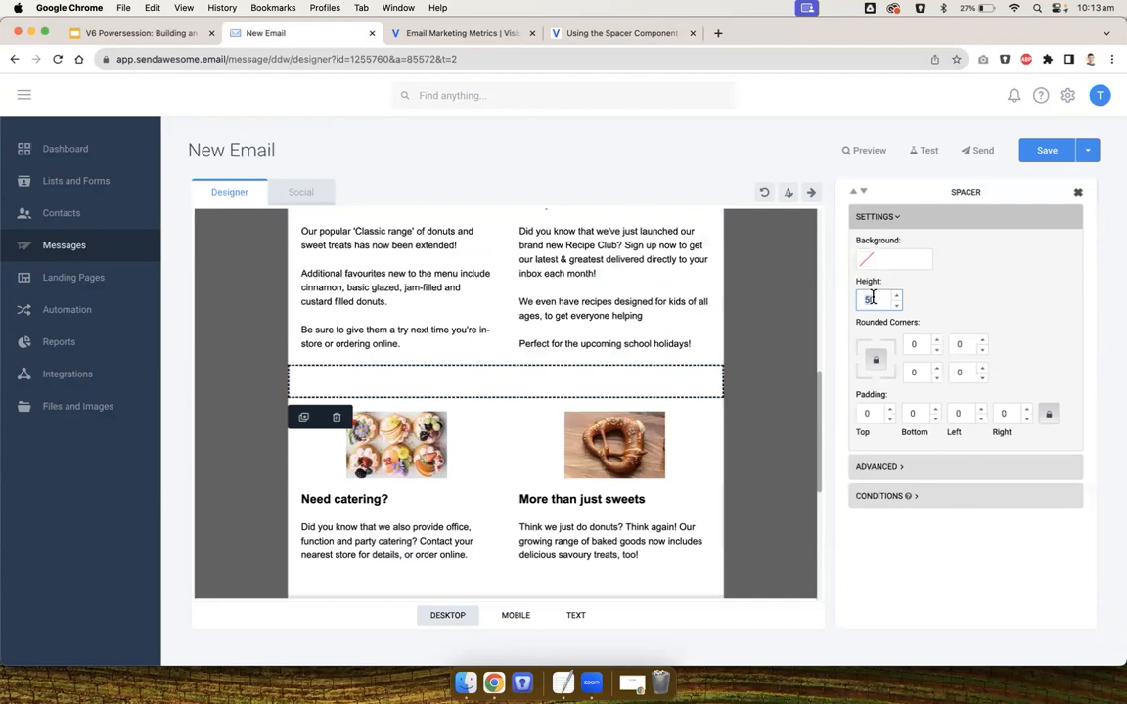
pyautogui.press('BackSpace')
pyautogui.click(863, 260)
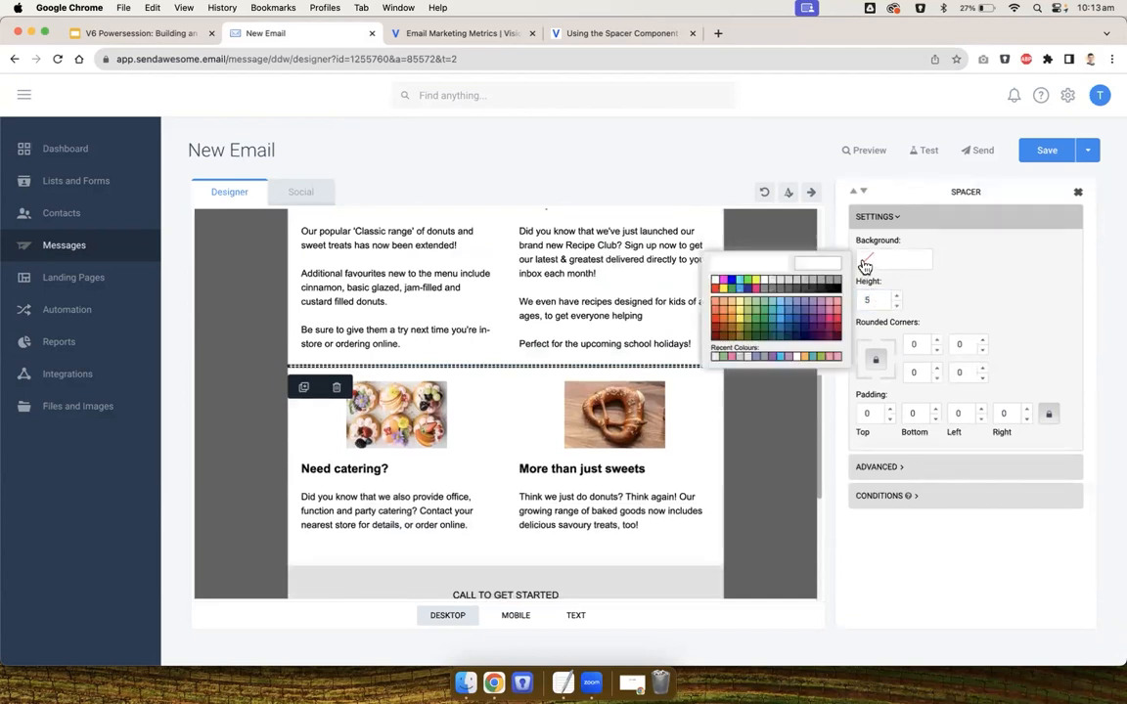
pyautogui.click(753, 245)
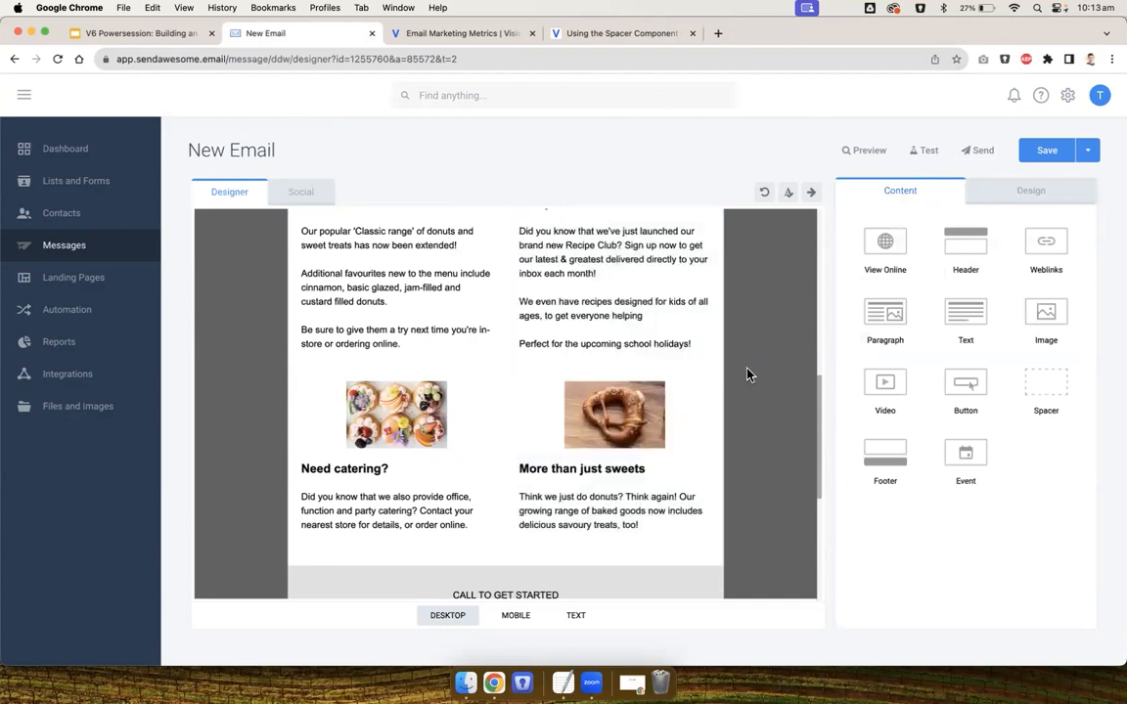
# Reset the image size in the 'New donuts!' and 'Recipe Club launched' blocks
pyautogui.scroll(5, 746, 373)
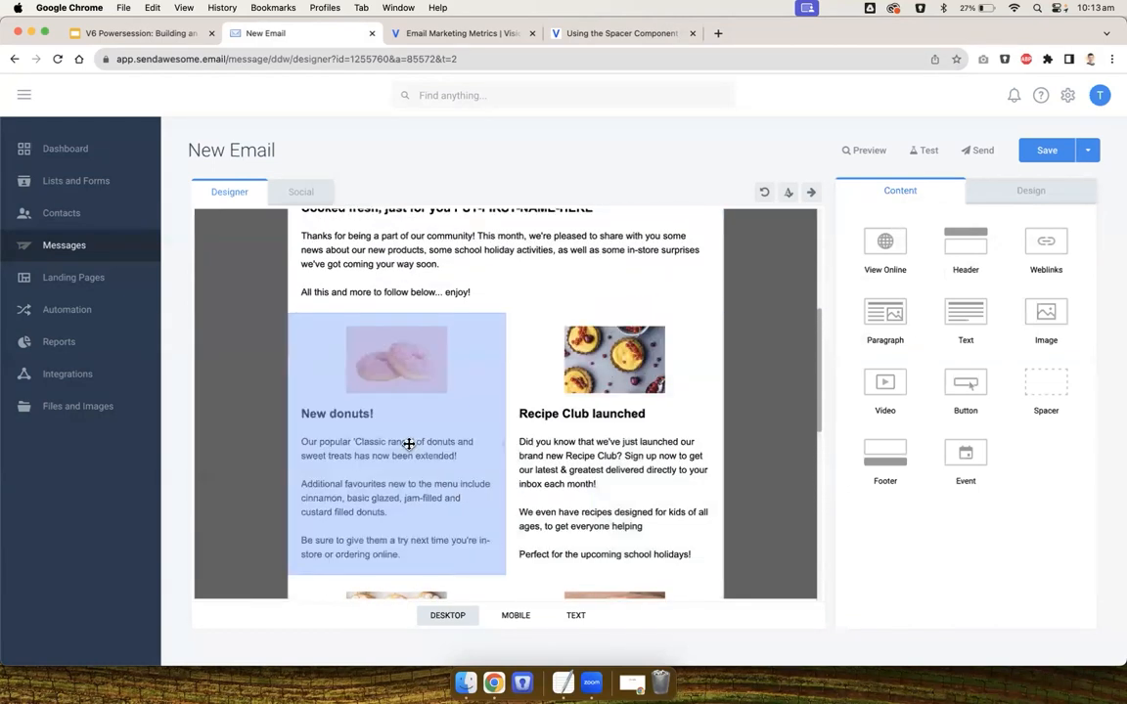
pyautogui.click(391, 385)
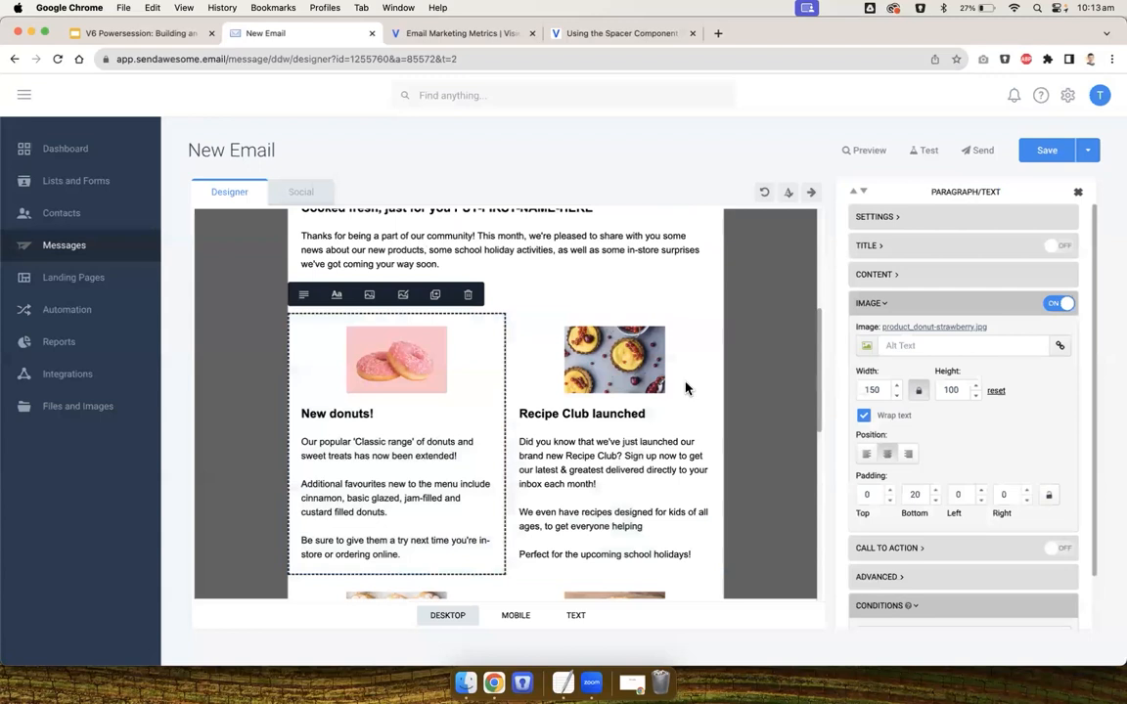
pyautogui.click(994, 392)
pyautogui.click(629, 389)
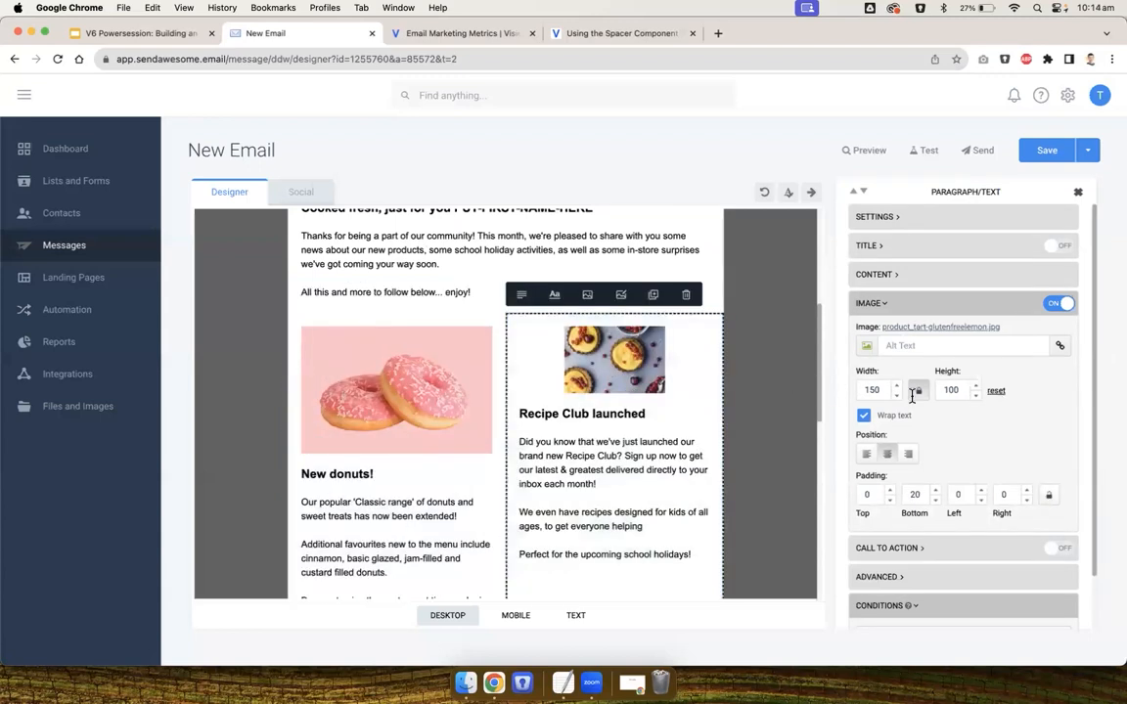
pyautogui.click(995, 391)
# Reset the image size in the 'Need catering?' and 'More than just sweets' blocks
pyautogui.scroll(-6, 585, 467)
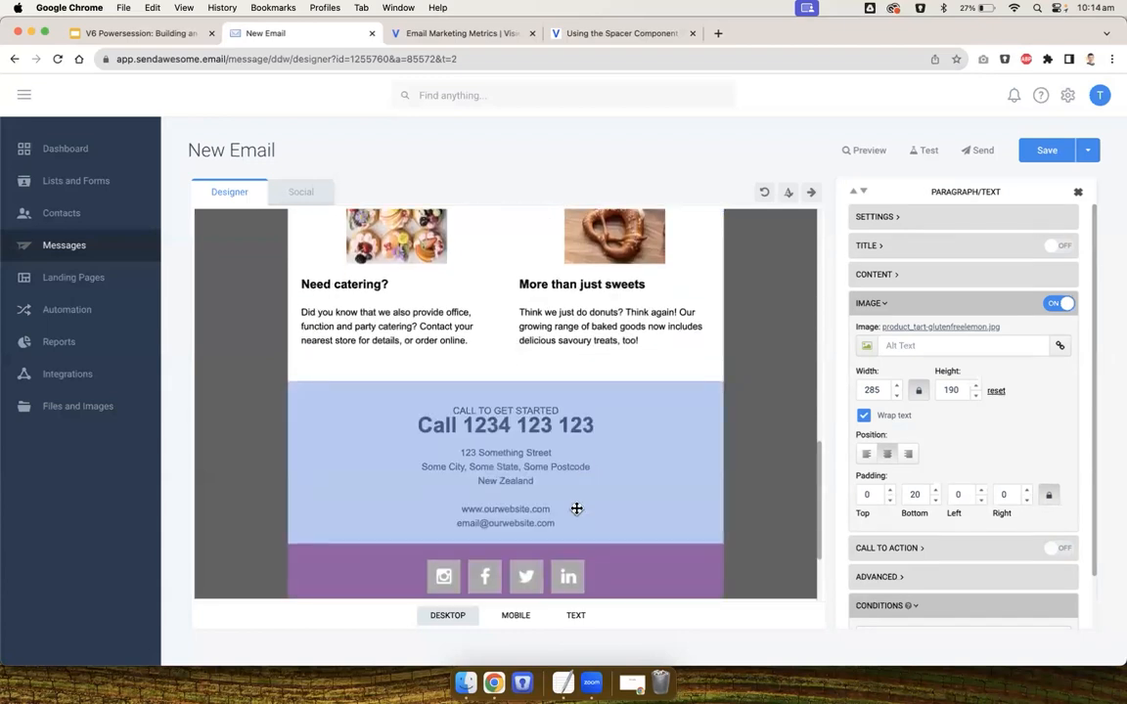
pyautogui.scroll(3, 578, 508)
pyautogui.click(448, 378)
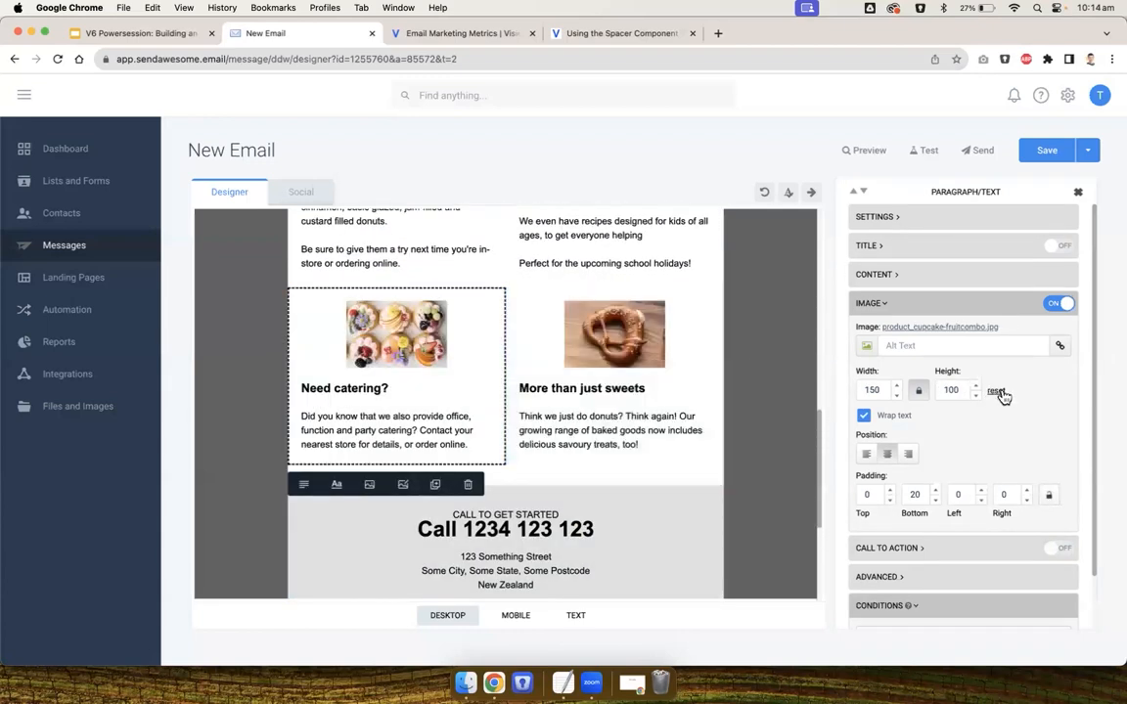
pyautogui.click(996, 391)
pyautogui.click(608, 352)
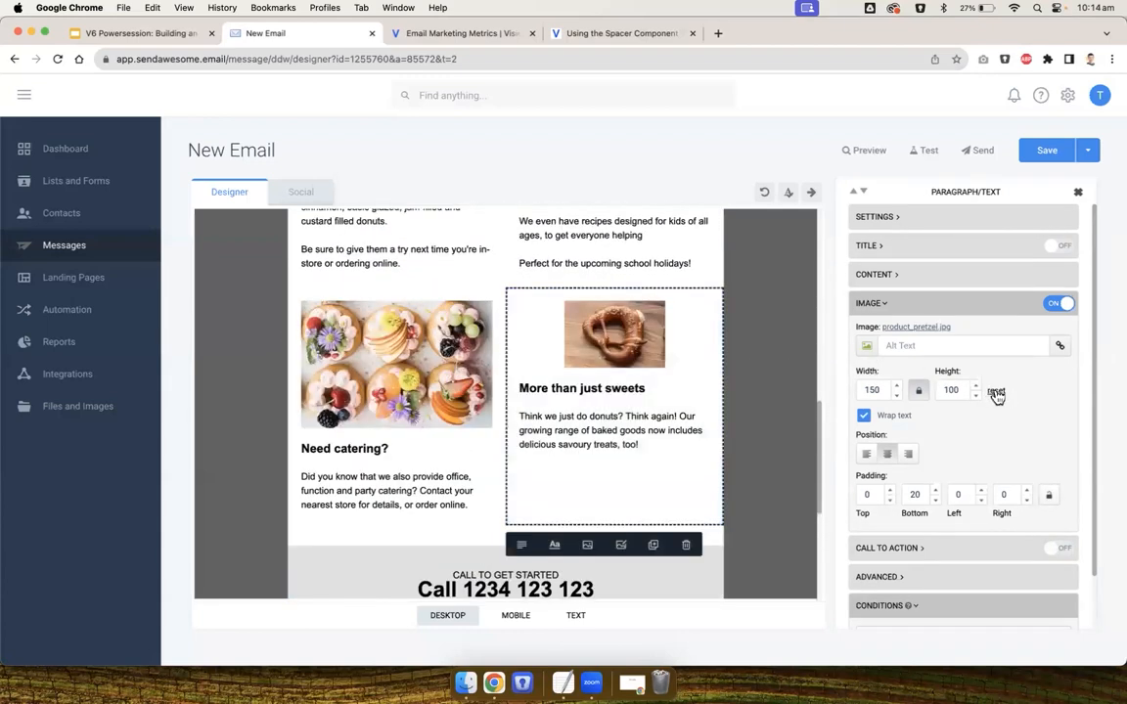
pyautogui.click(996, 392)
pyautogui.click(767, 375)
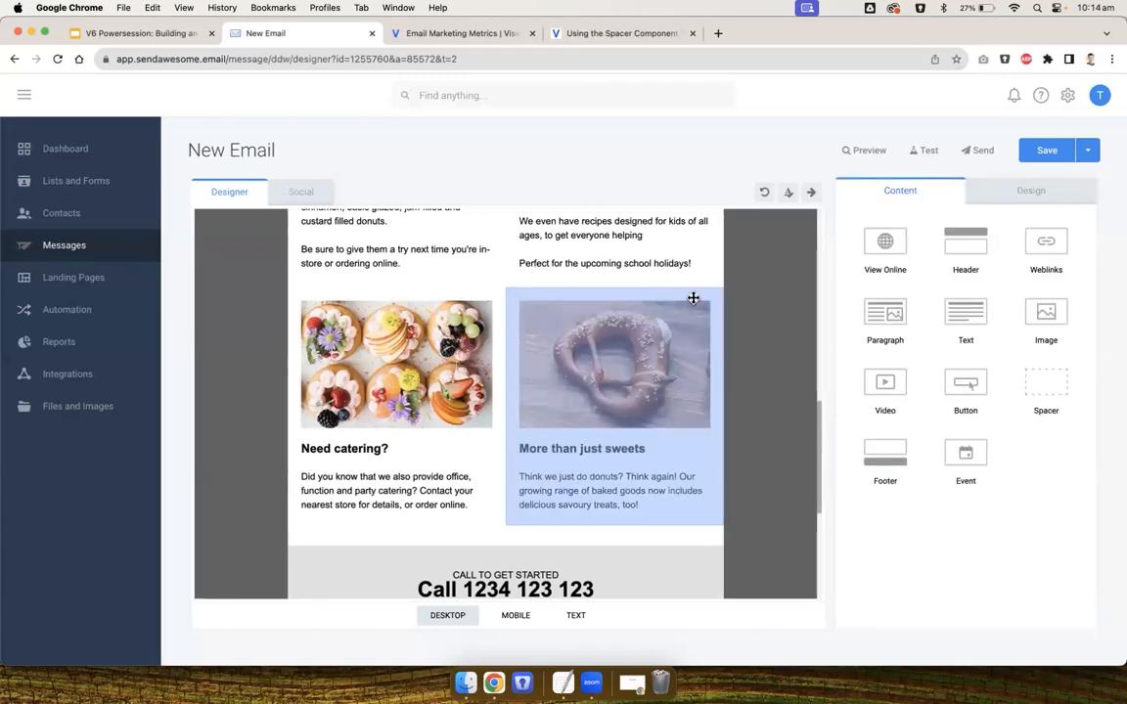
# Open the content settings of the 'More than just sweets' block to inspect them
pyautogui.click(679, 331)
pyautogui.click(883, 276)
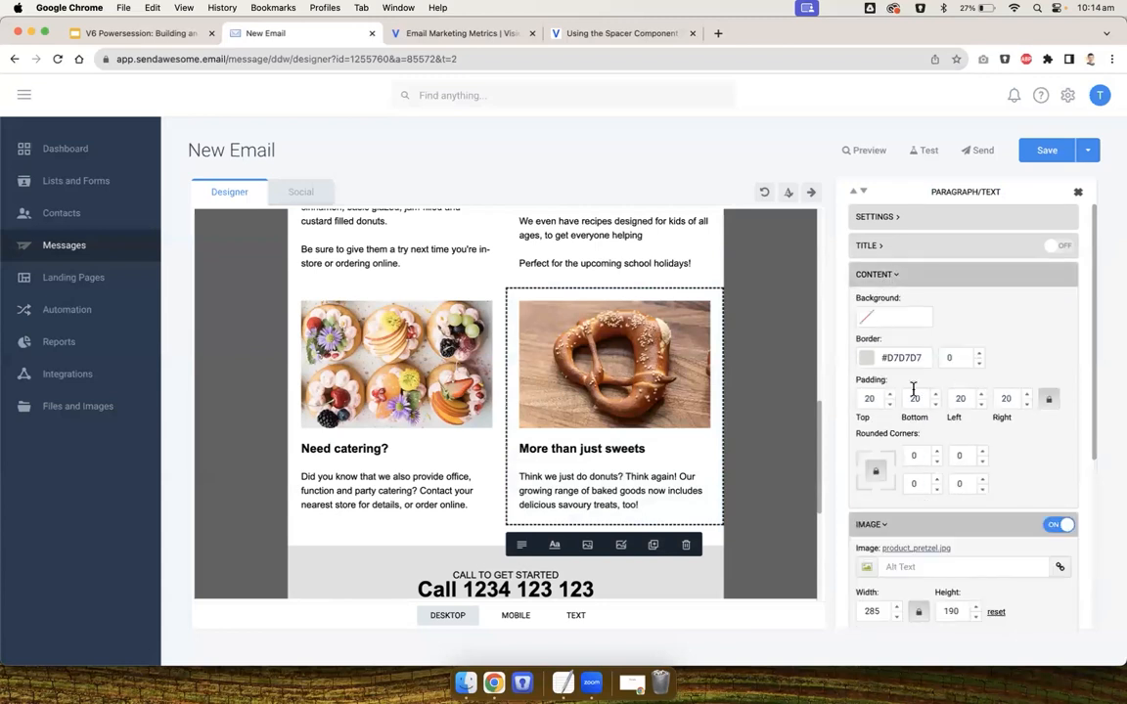
pyautogui.click(874, 274)
pyautogui.click(765, 341)
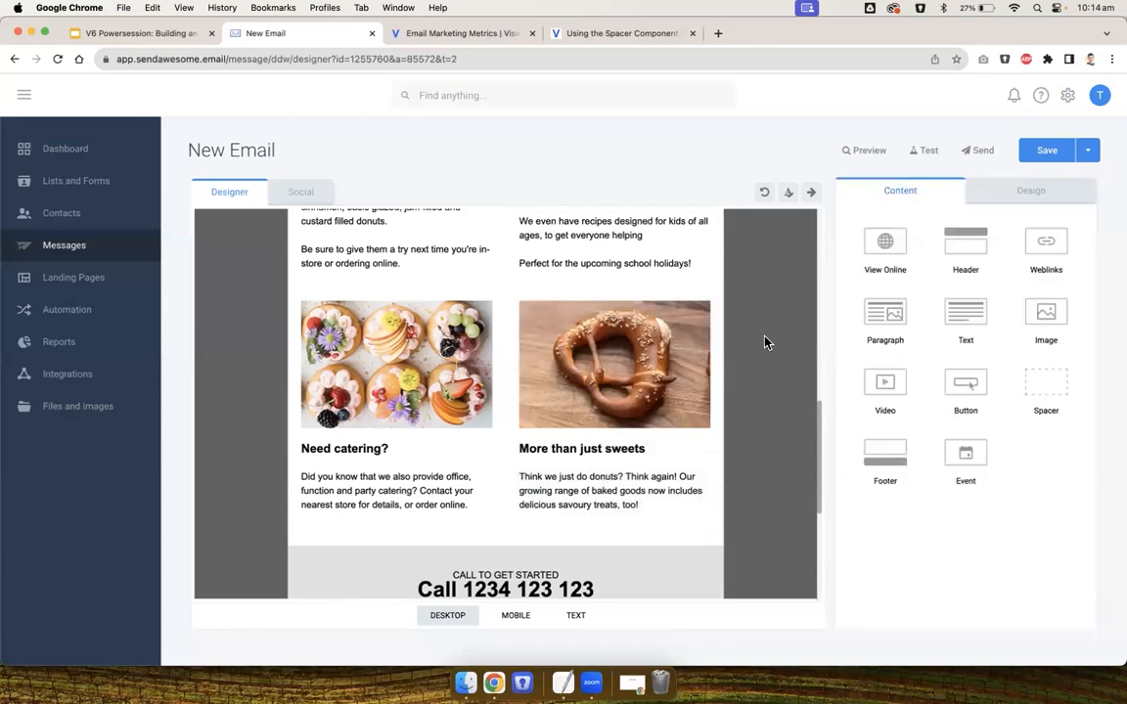
# Compare the email layout with the finished newsletter design on the presentation slide
pyautogui.scroll(2, 766, 341)
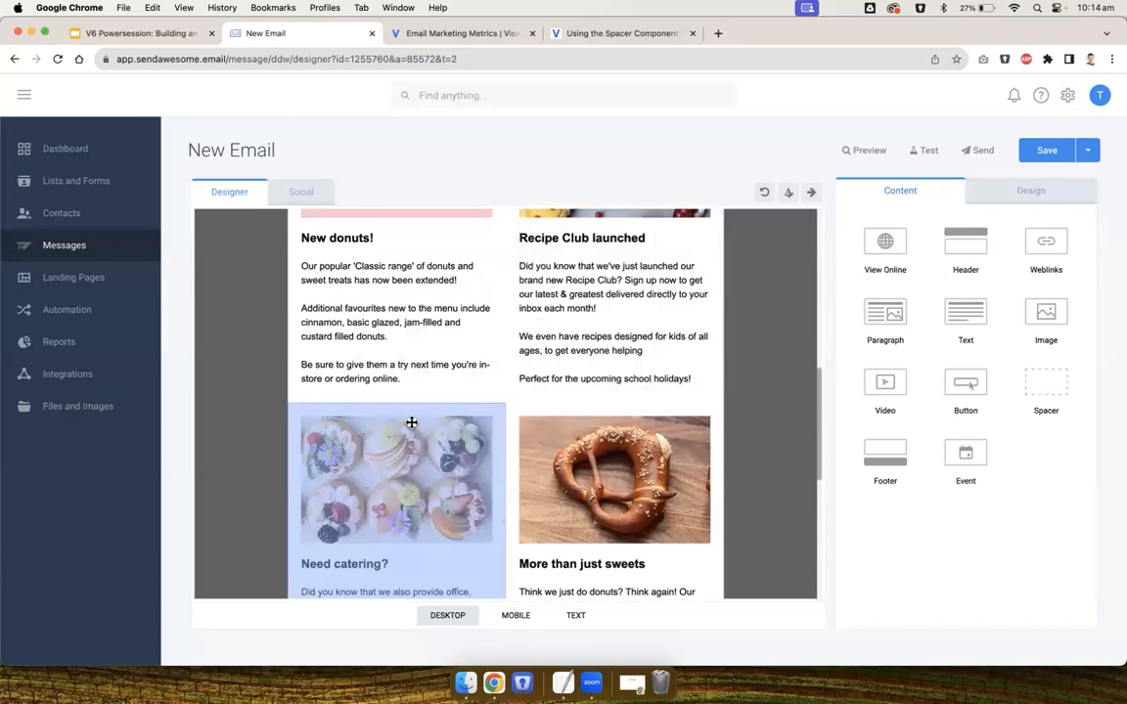
pyautogui.scroll(4, 410, 423)
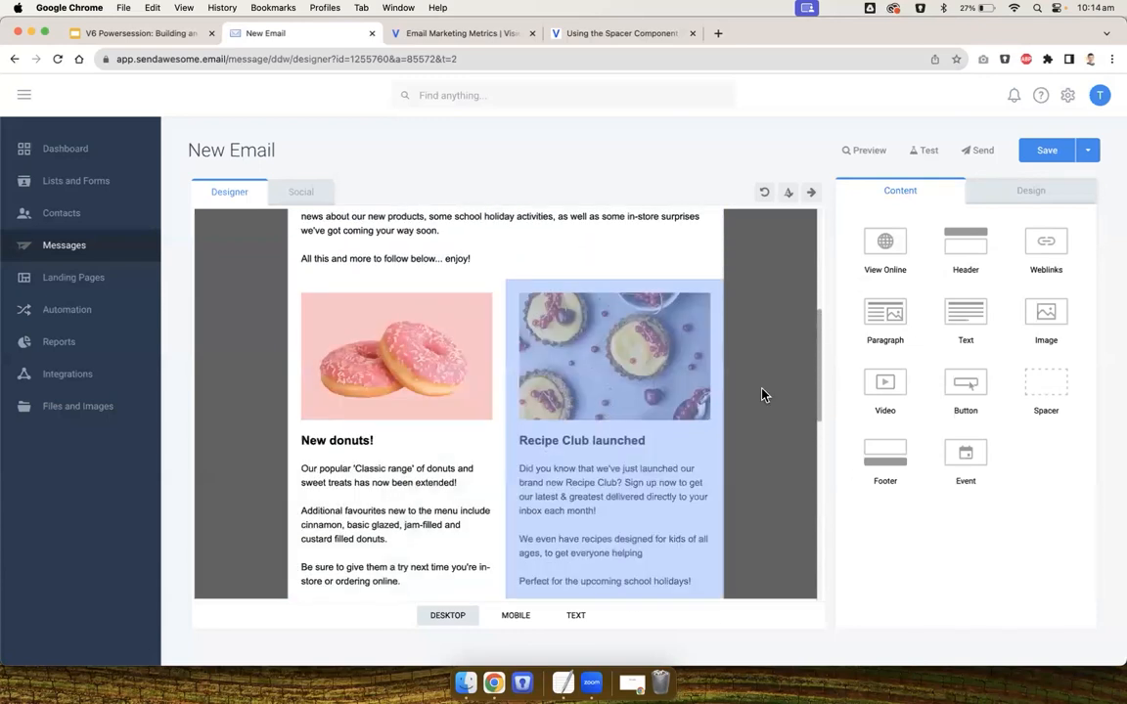
pyautogui.scroll(-2, 779, 394)
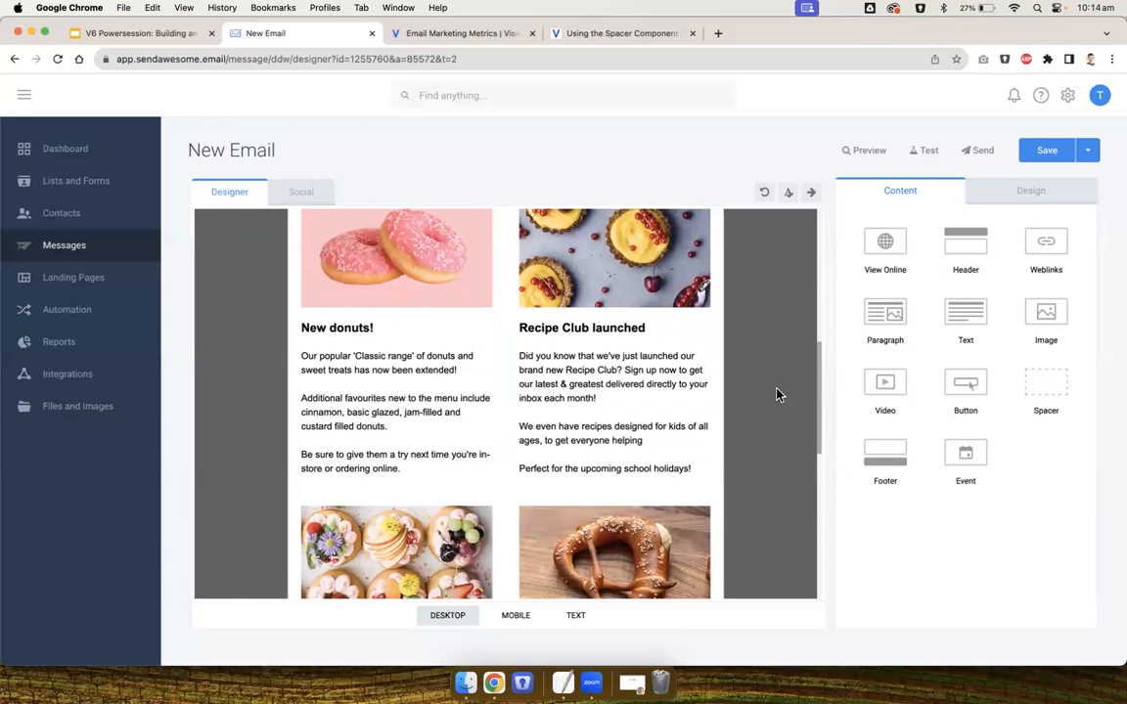
pyautogui.click(685, 401)
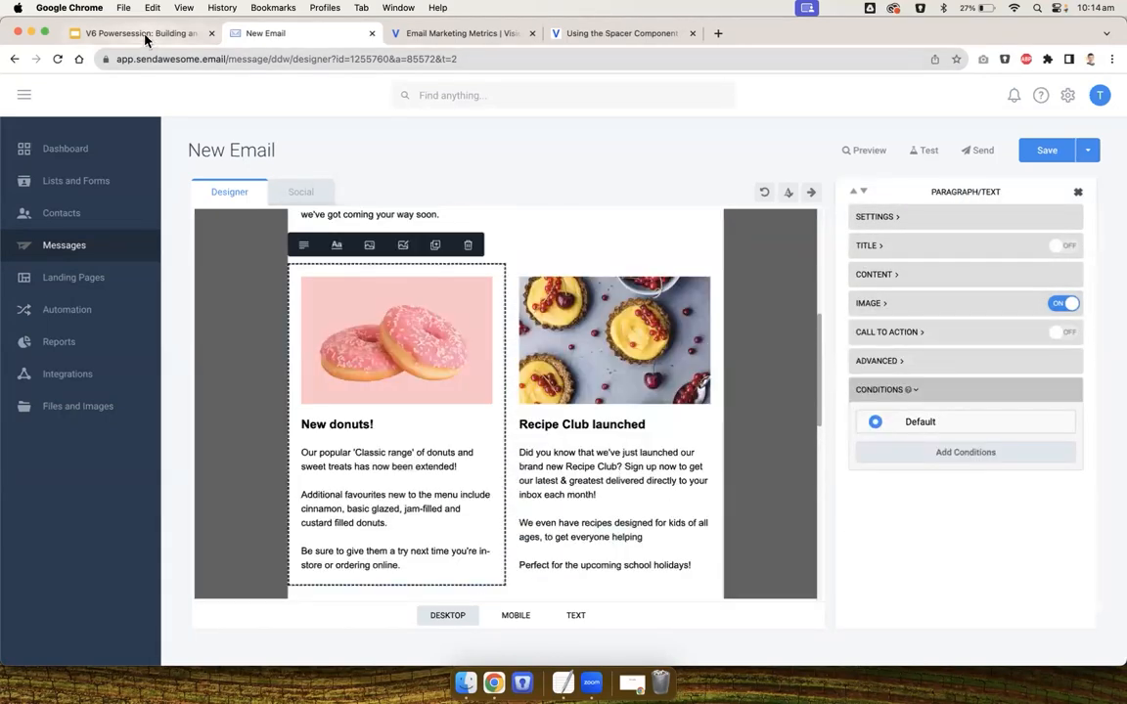
pyautogui.click(145, 36)
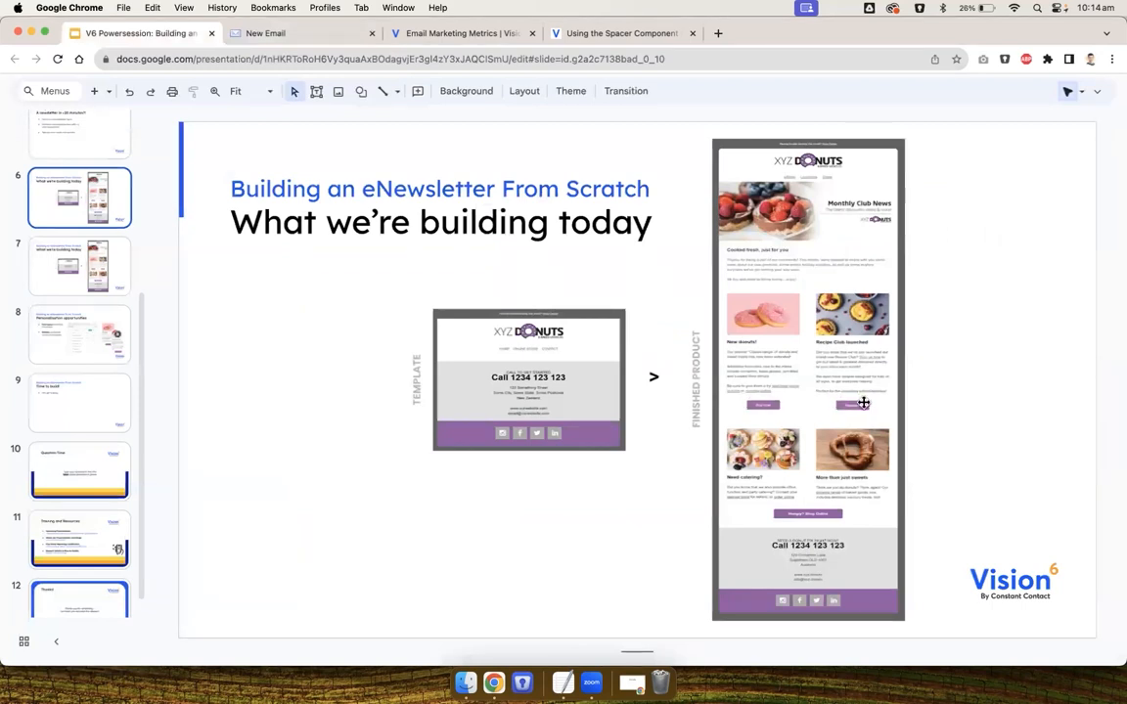
pyautogui.click(277, 32)
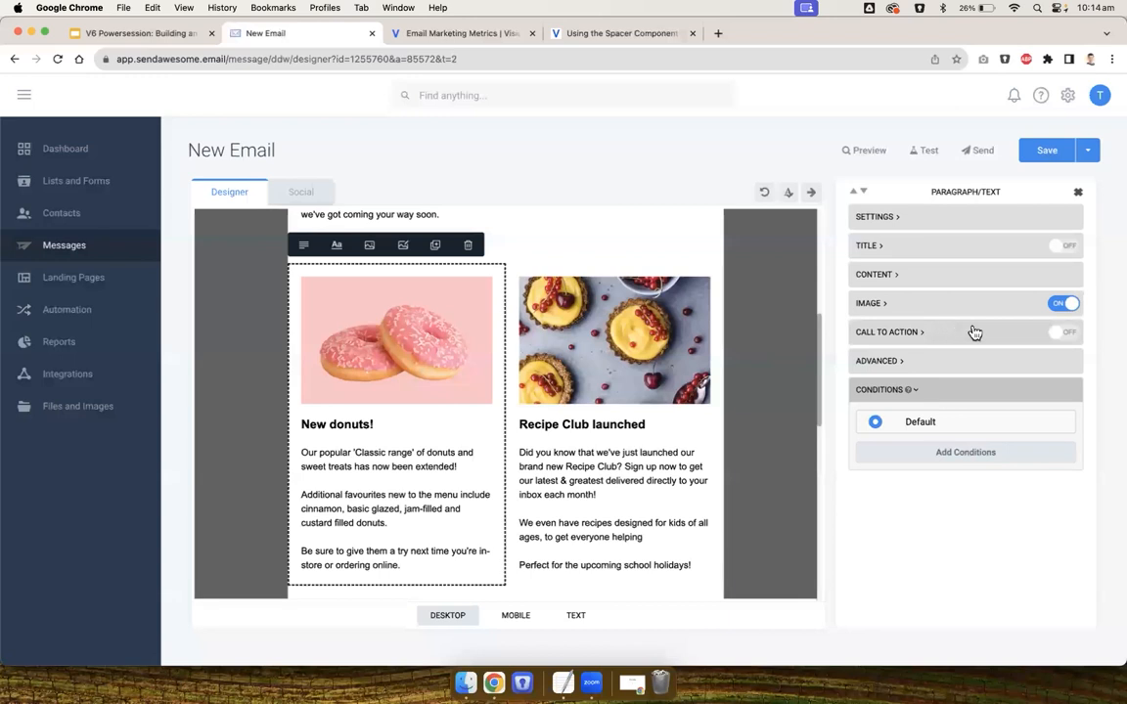
pyautogui.click(1063, 333)
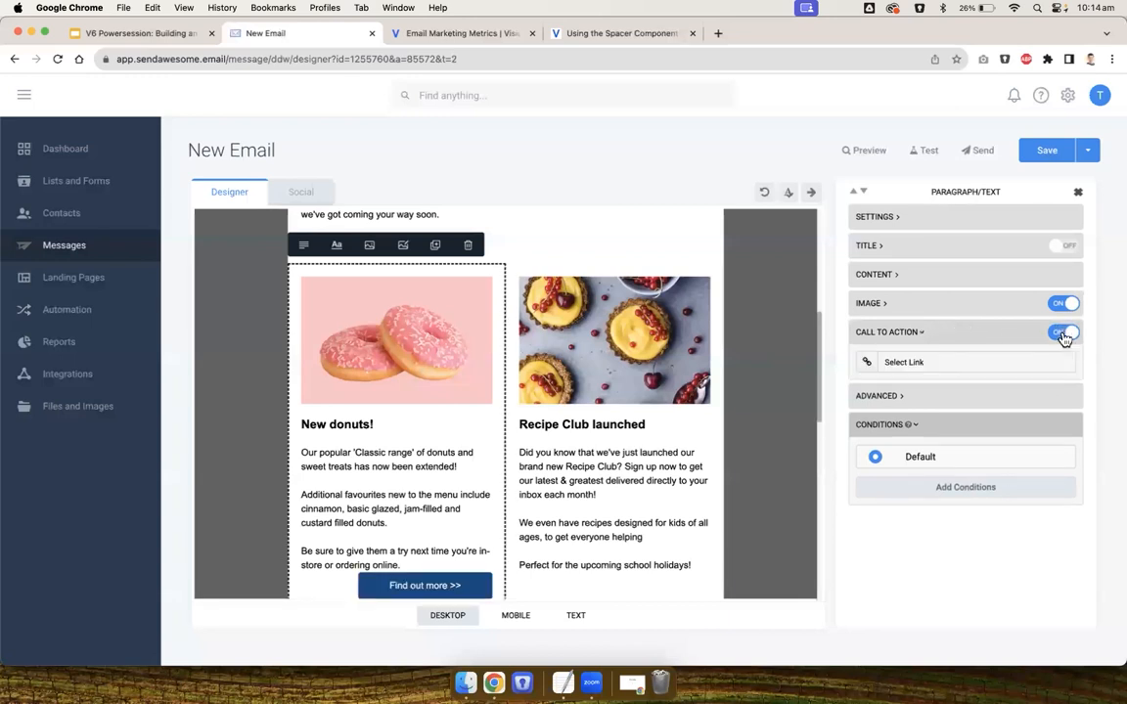
pyautogui.click(976, 364)
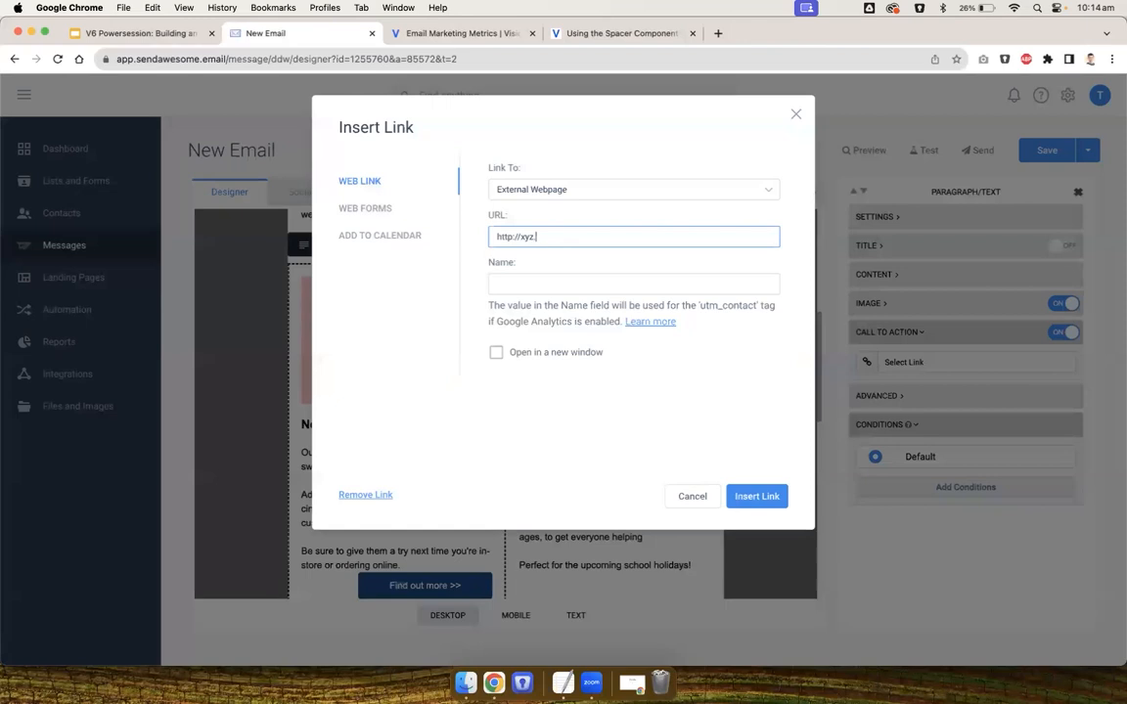
pyautogui.press('super+a')
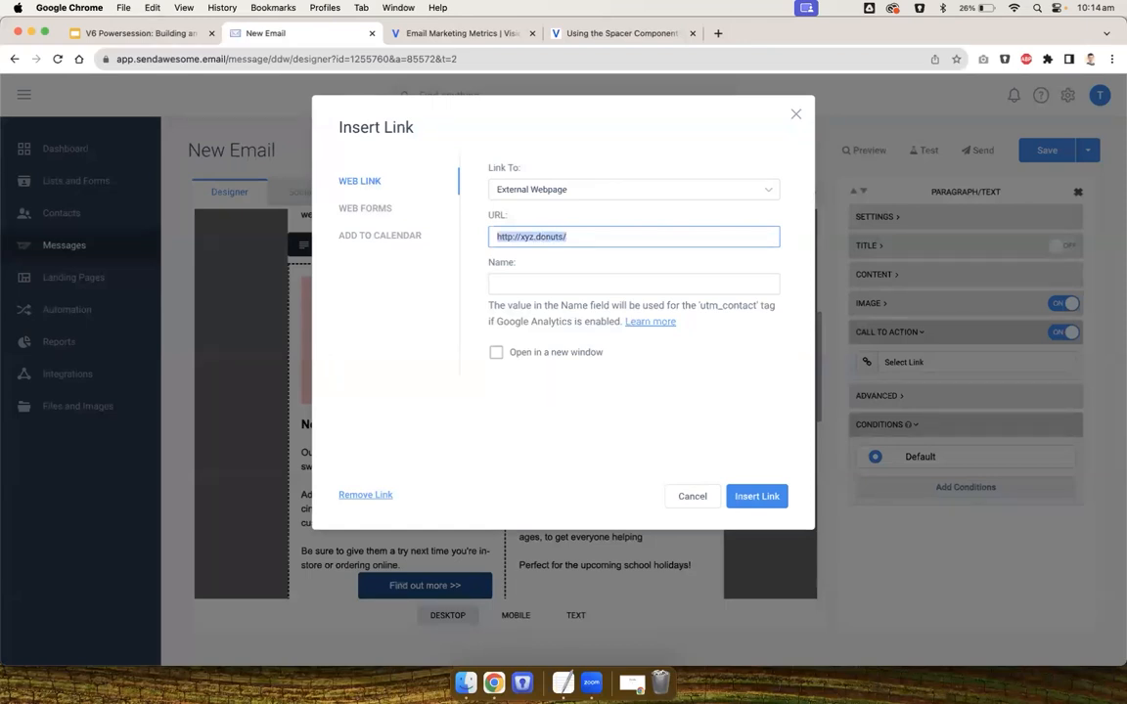
pyautogui.click(755, 496)
# Change the 'New donuts!' button text to 'Buy now' and center the button horizontally
pyautogui.scroll(-2, 871, 468)
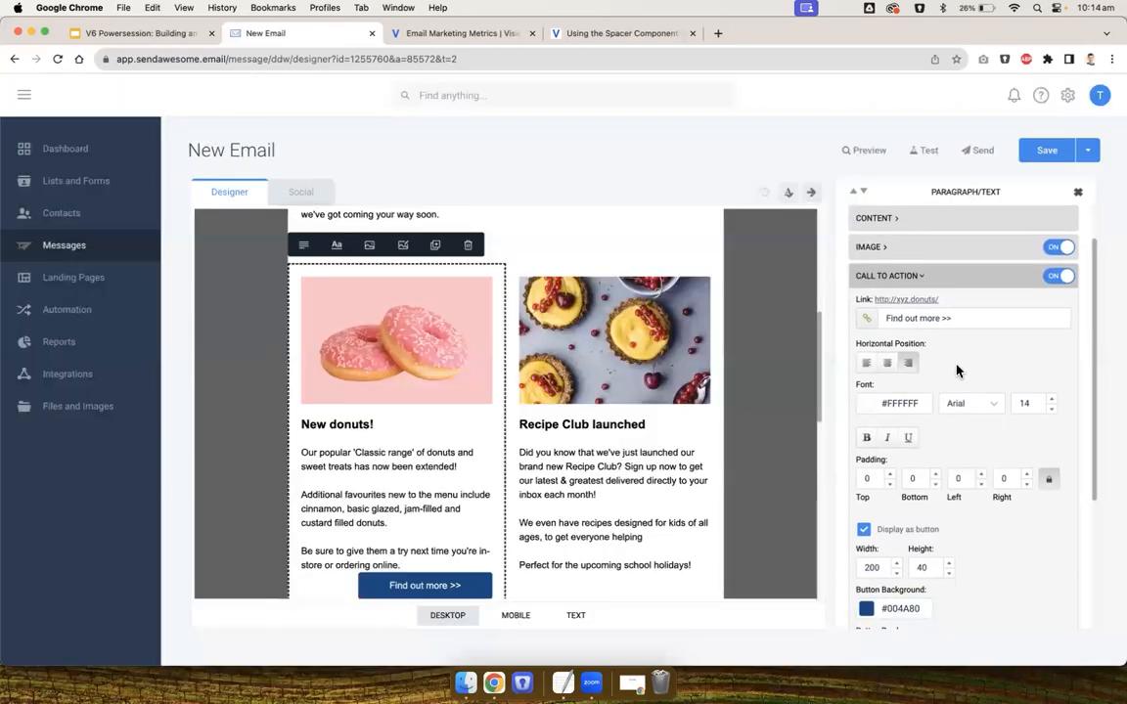
pyautogui.moveTo(956, 316); pyautogui.dragTo(878, 317)
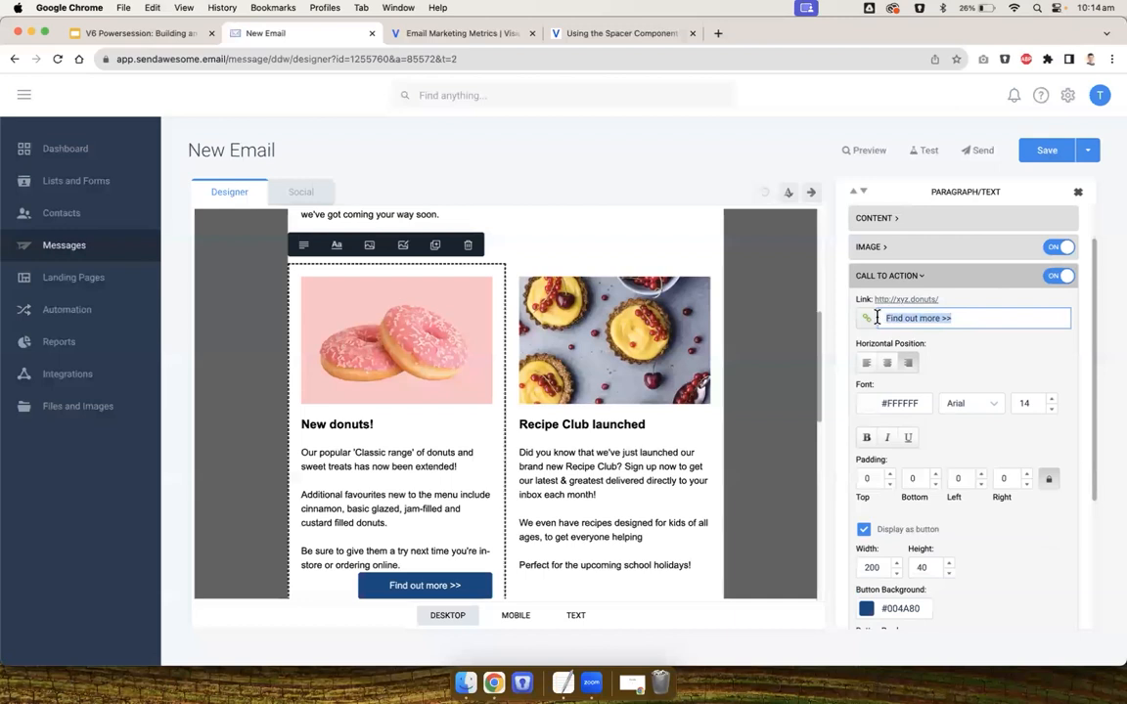
pyautogui.write('Buy now')
pyautogui.click(886, 364)
# Set the 'Buy now' button width to 150 and its padding to 20 on all sides
pyautogui.scroll(-2, 968, 365)
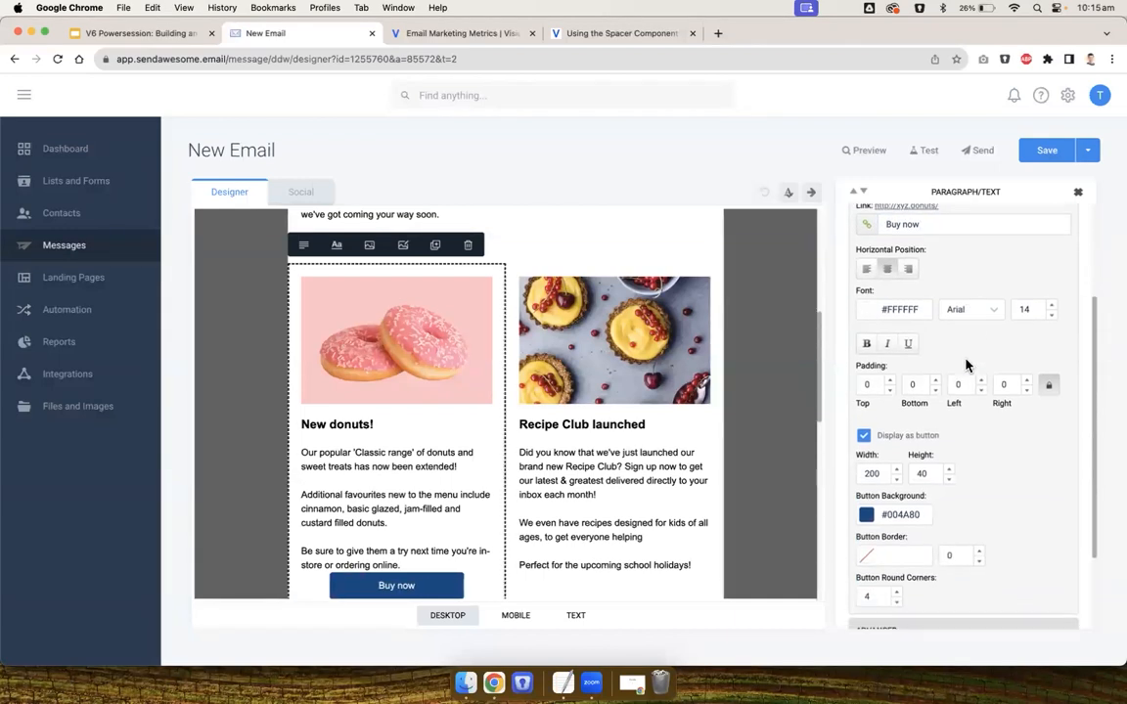
pyautogui.doubleClick(873, 471)
pyautogui.write('150')
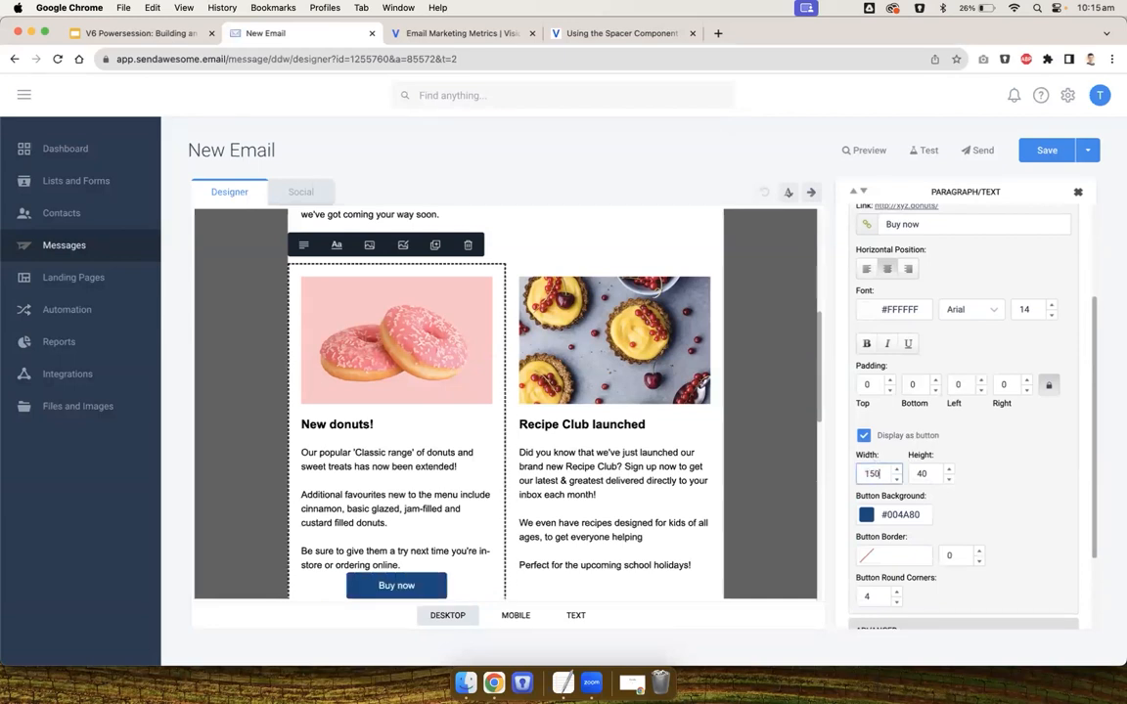
pyautogui.doubleClick(870, 383)
pyautogui.write('20')
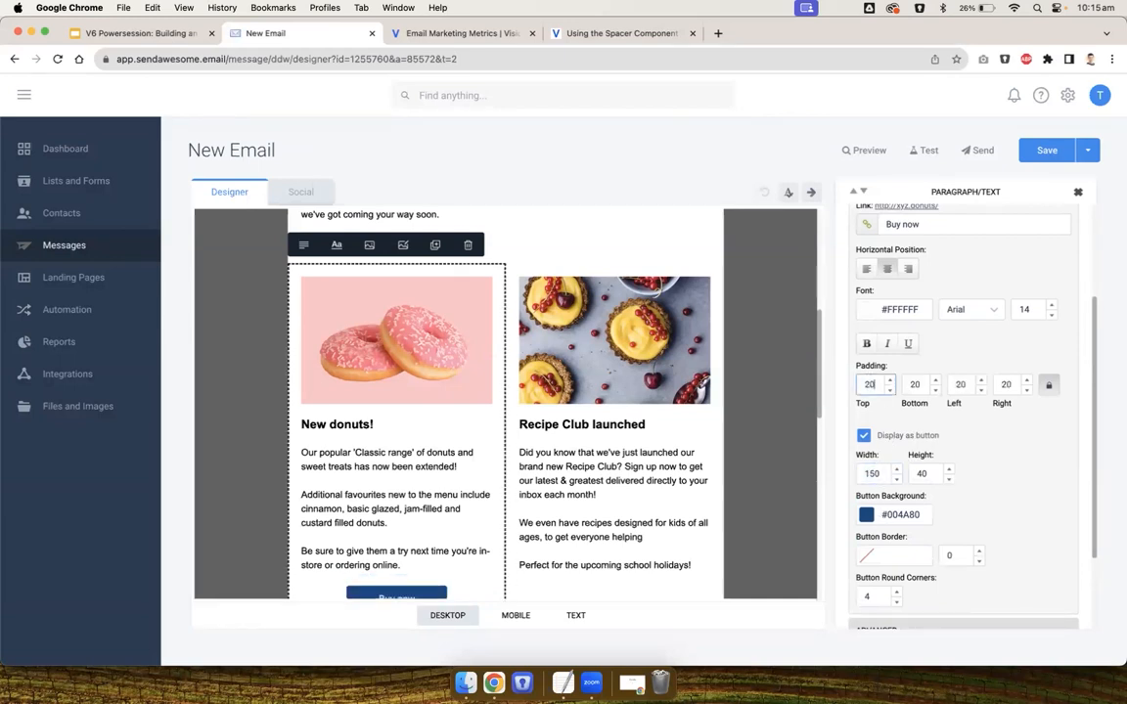
# Set the 'Buy now' button background to the recent purple colour #965CA6
pyautogui.scroll(-2, 895, 427)
pyautogui.scroll(-3, 679, 489)
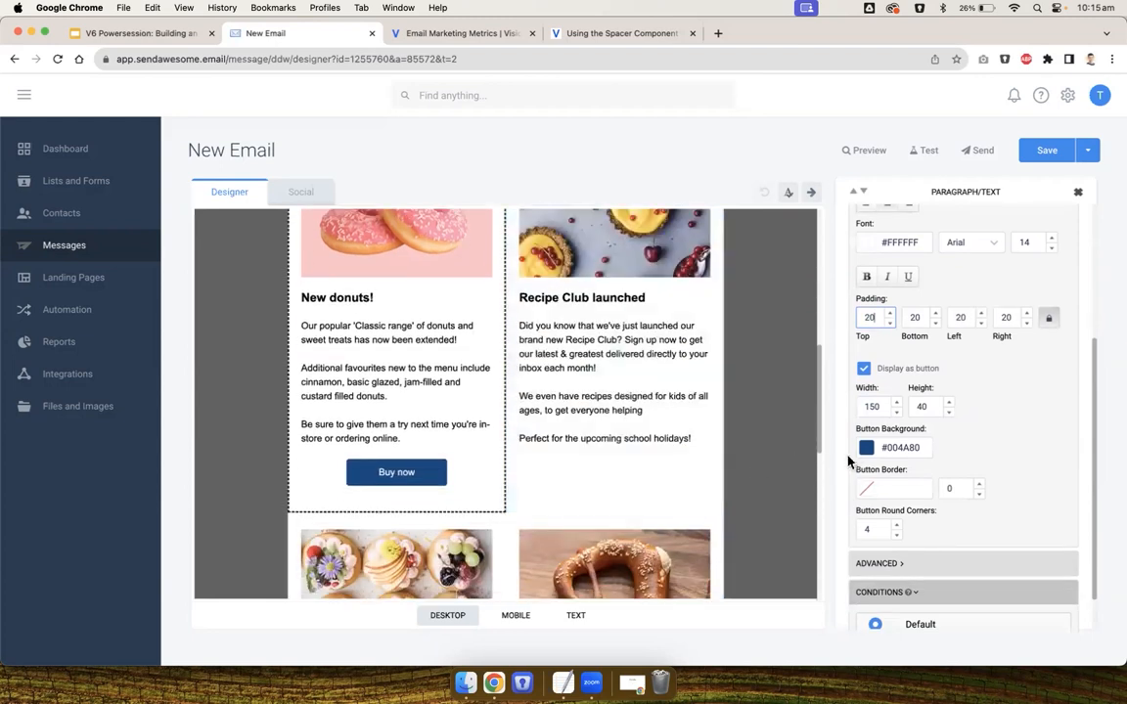
pyautogui.click(865, 449)
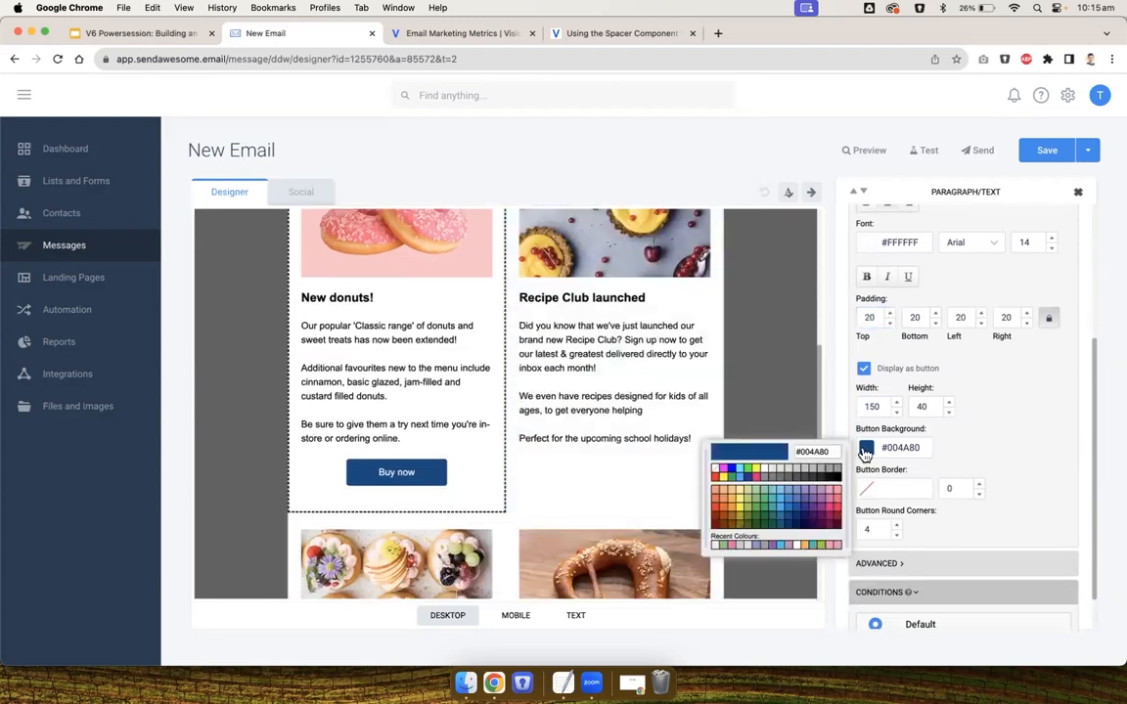
pyautogui.click(773, 546)
# Turn on the call to action in the 'Recipe Club launched' block and open its link dialog, then cancel it
pyautogui.click(660, 432)
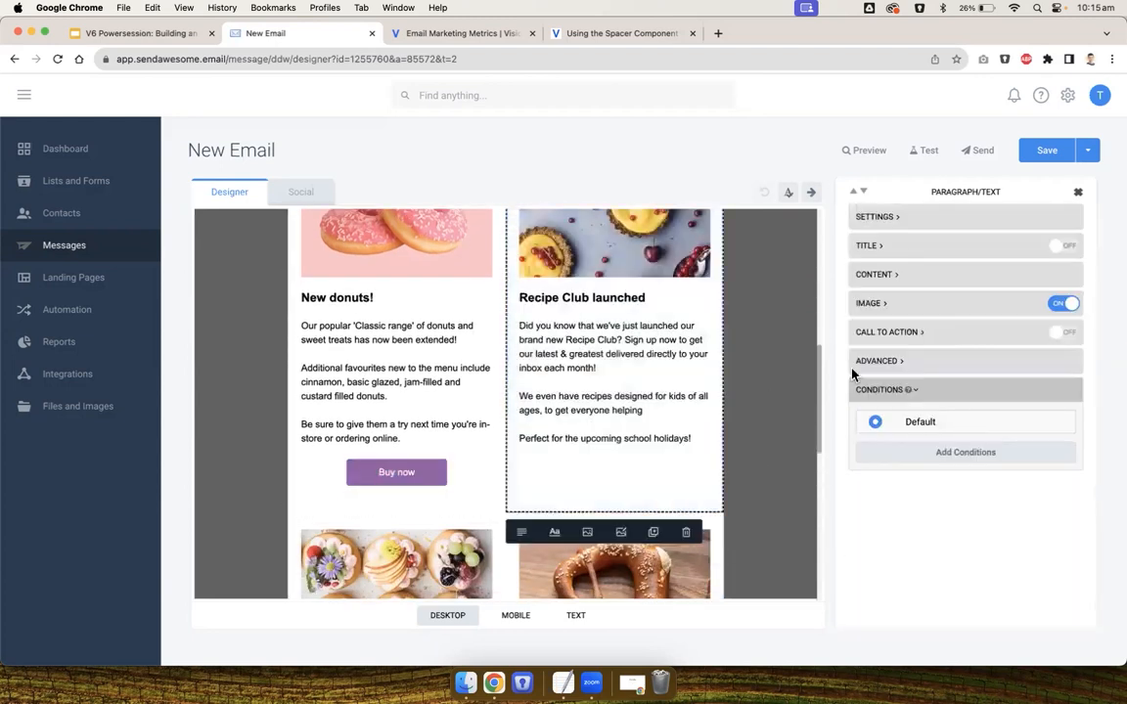
pyautogui.click(1061, 331)
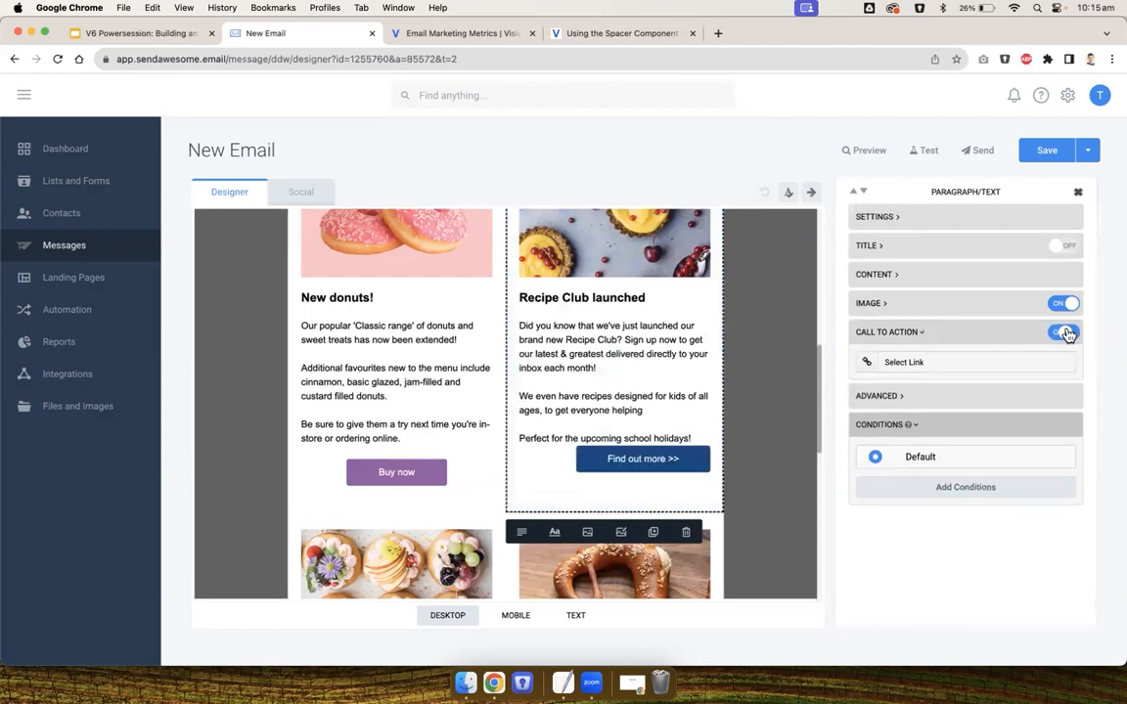
pyautogui.click(873, 364)
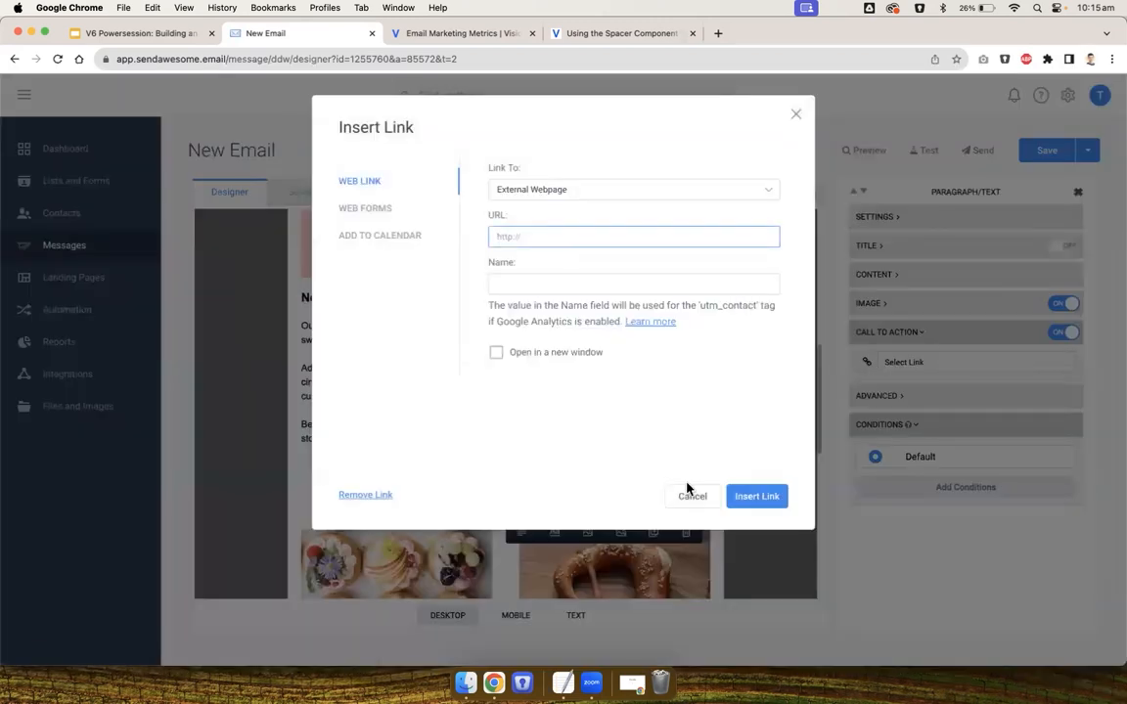
pyautogui.click(691, 494)
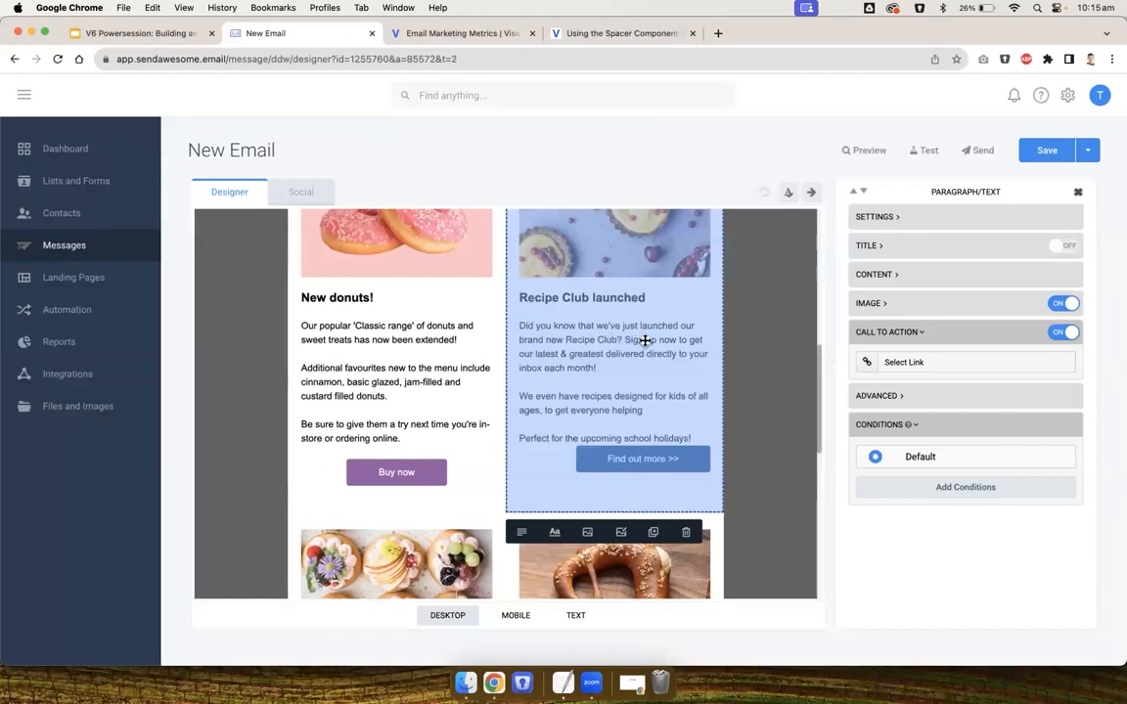
# Open the lists in a new tab to check the XYZ Recipe Club list and its signup form, then return to the email
pyautogui.rightClick(63, 178)
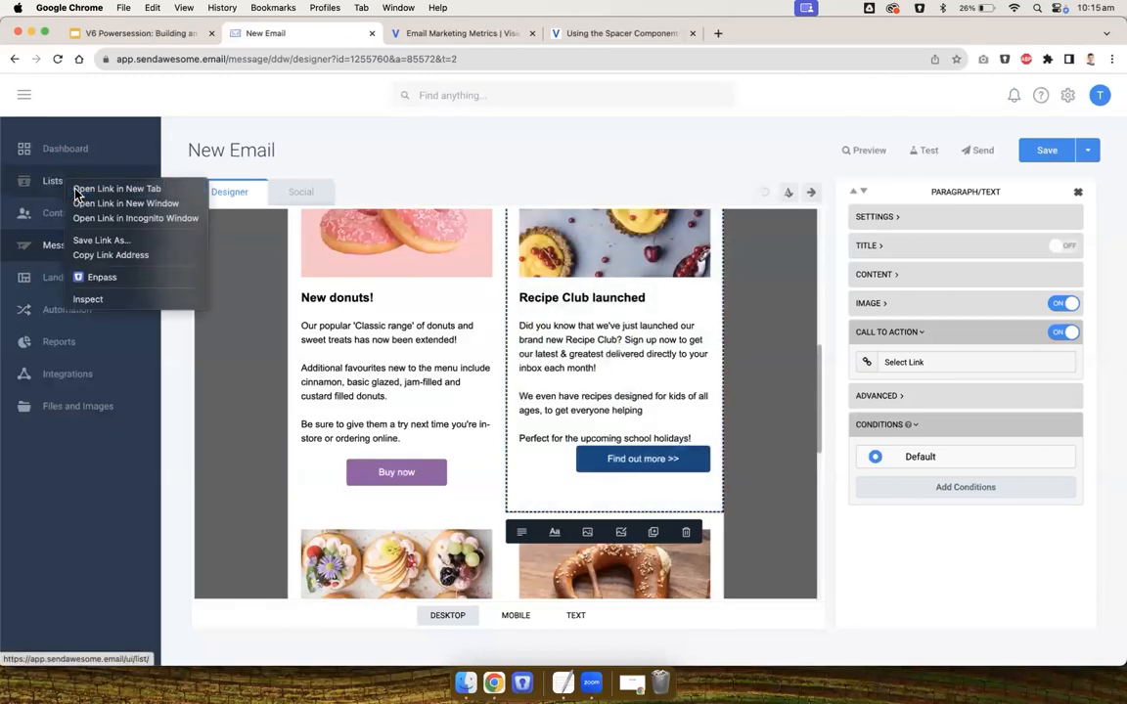
pyautogui.click(115, 189)
pyautogui.click(450, 34)
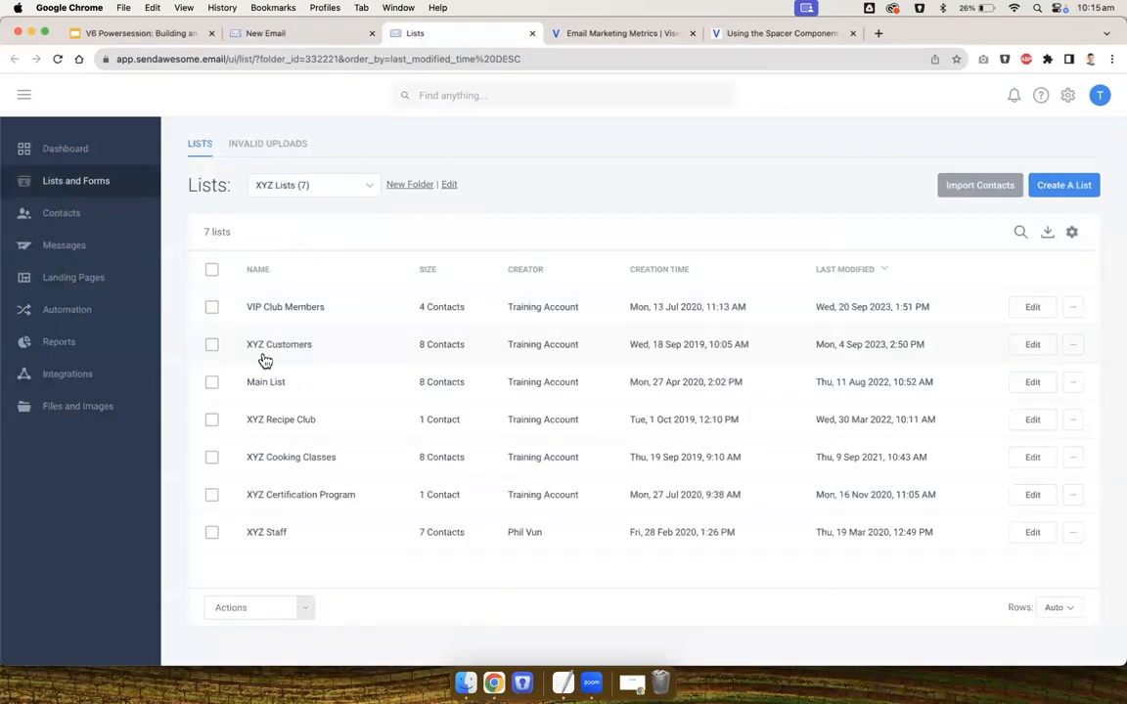
pyautogui.moveTo(244, 426); pyautogui.dragTo(330, 425)
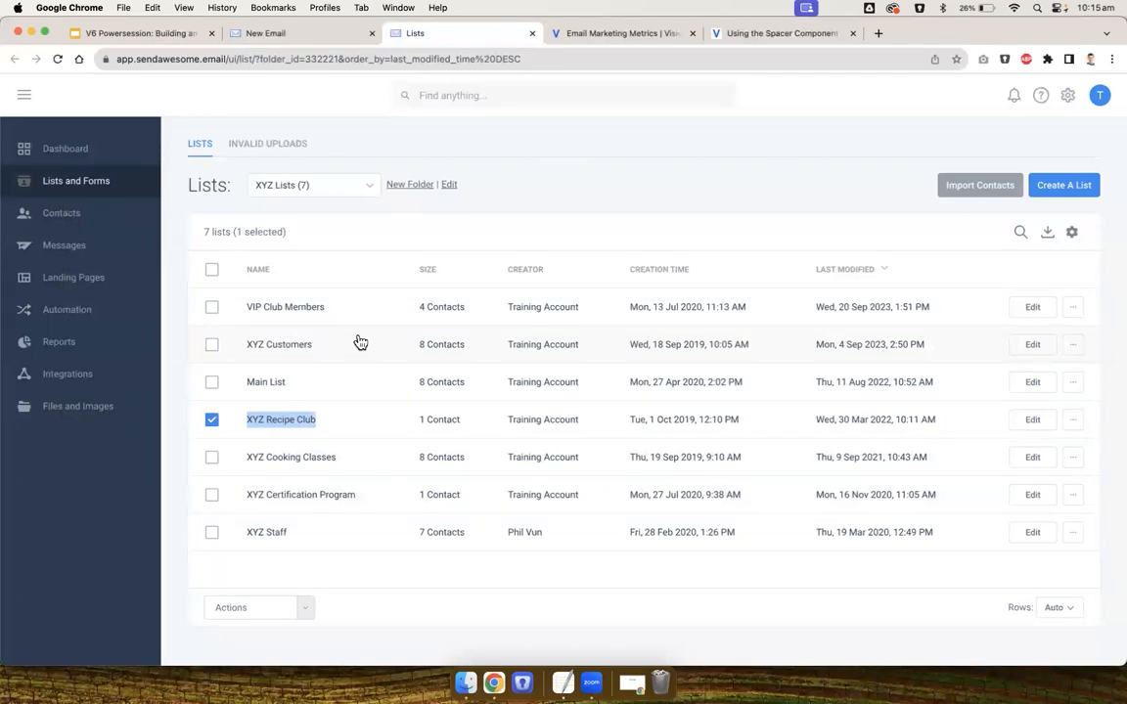
pyautogui.click(287, 425)
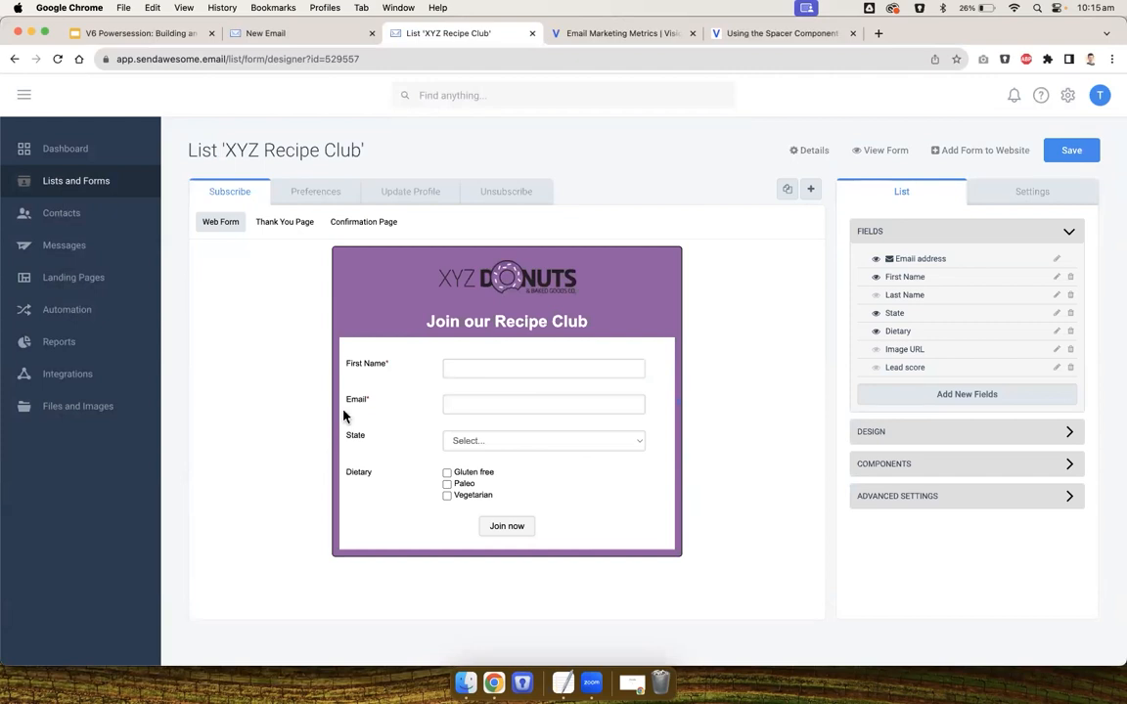
pyautogui.click(74, 184)
pyautogui.moveTo(405, 419); pyautogui.dragTo(476, 422)
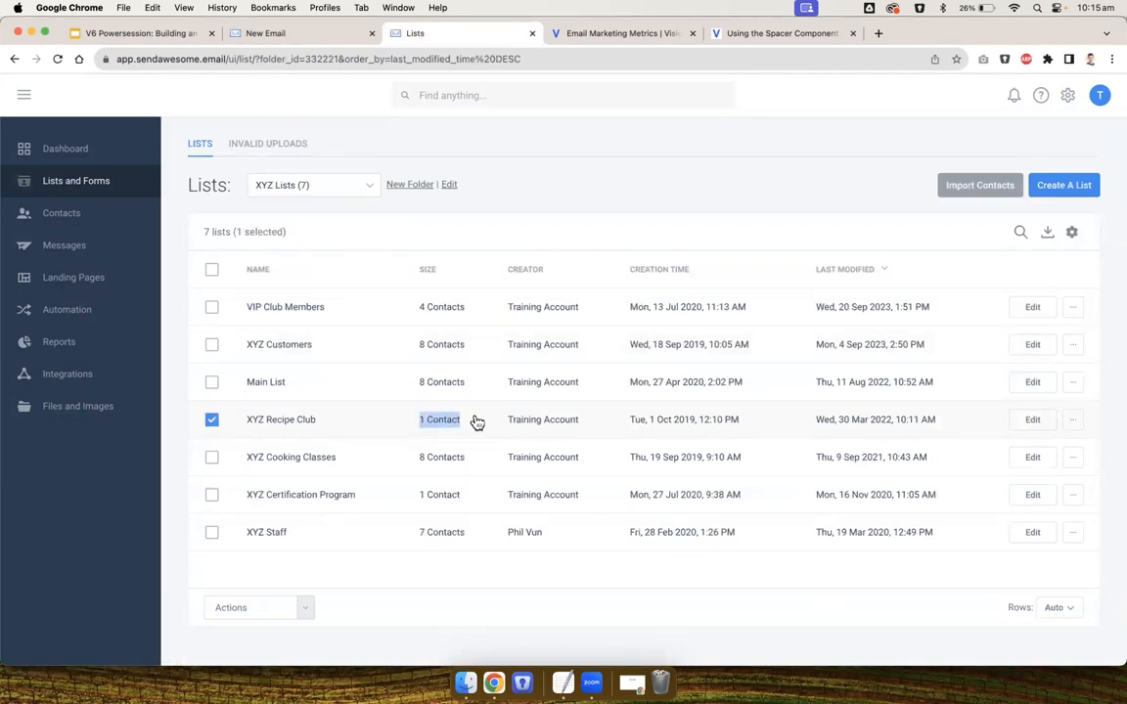
pyautogui.moveTo(232, 422); pyautogui.dragTo(470, 437)
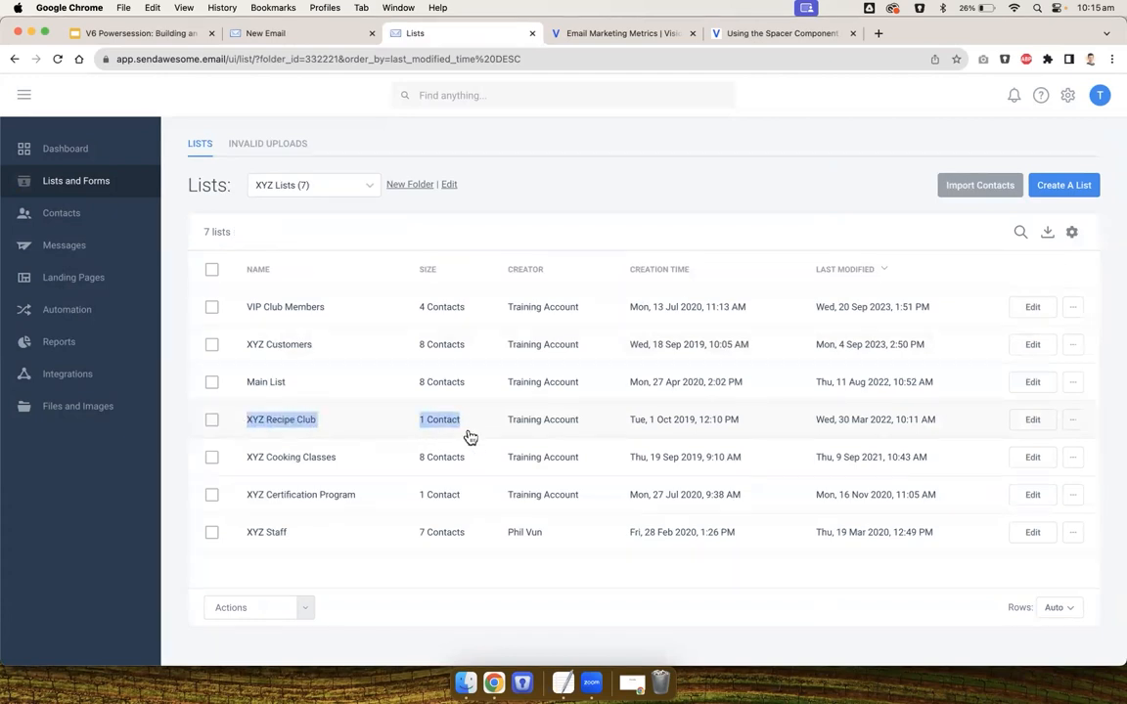
pyautogui.click(240, 37)
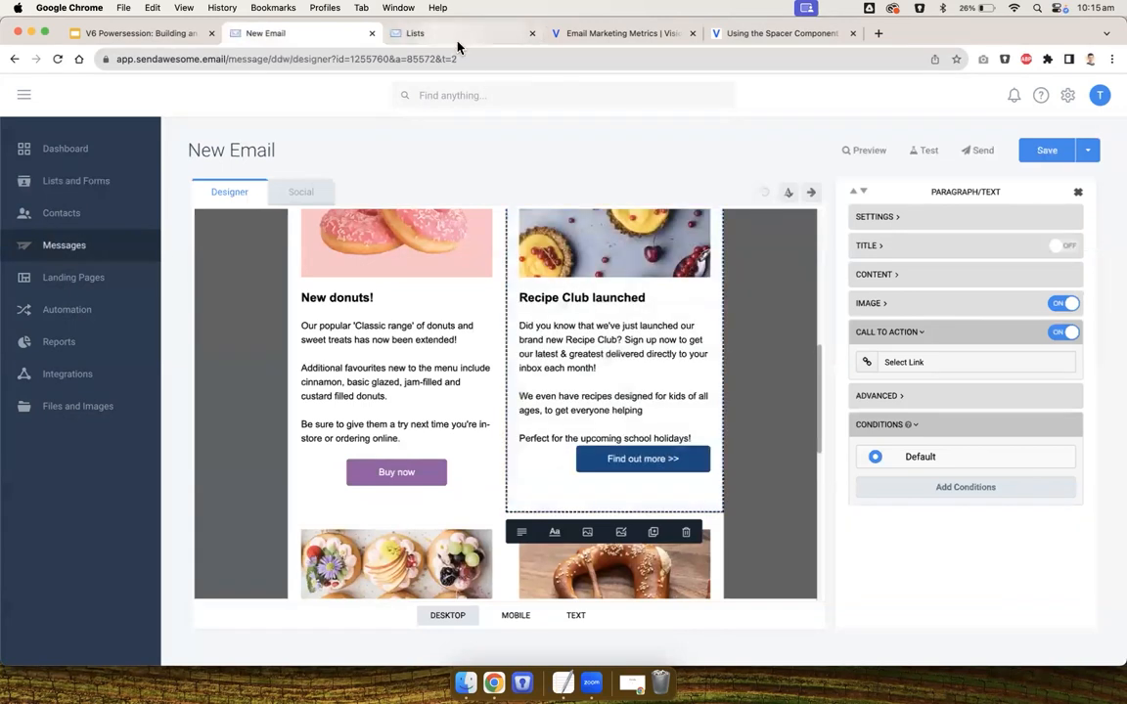
# Link the Recipe Club button to the web form of the XYZ Recipe Club list using the Subscribe form style
pyautogui.click(919, 364)
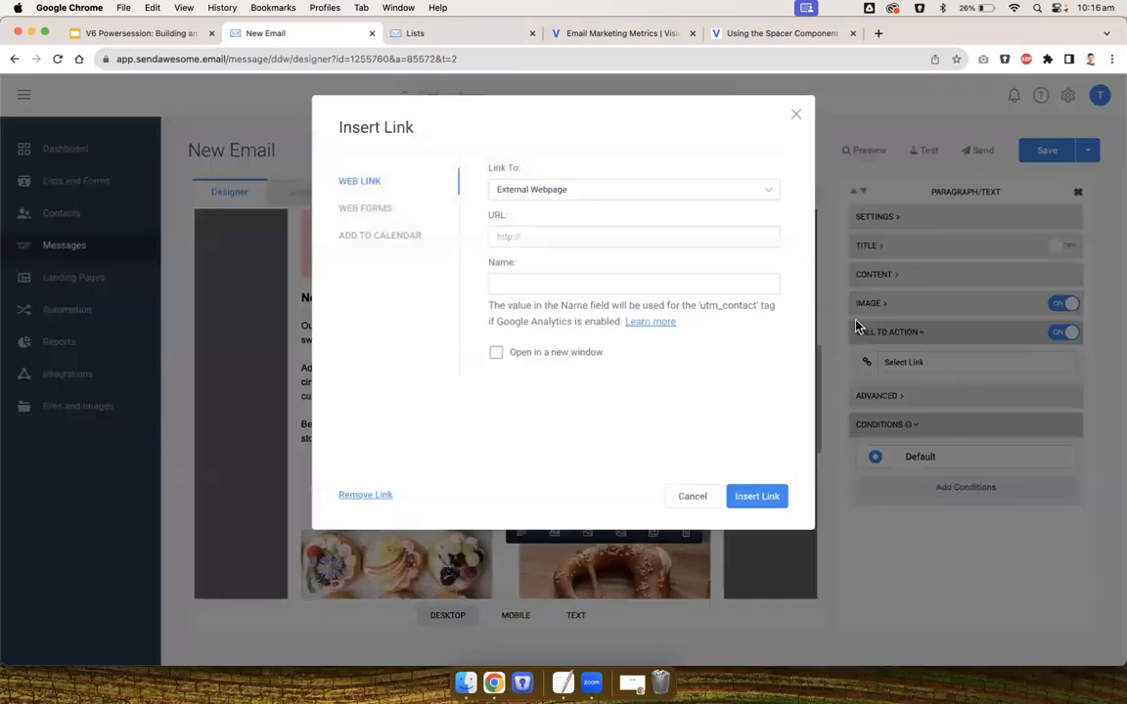
pyautogui.moveTo(488, 217); pyautogui.dragTo(539, 236)
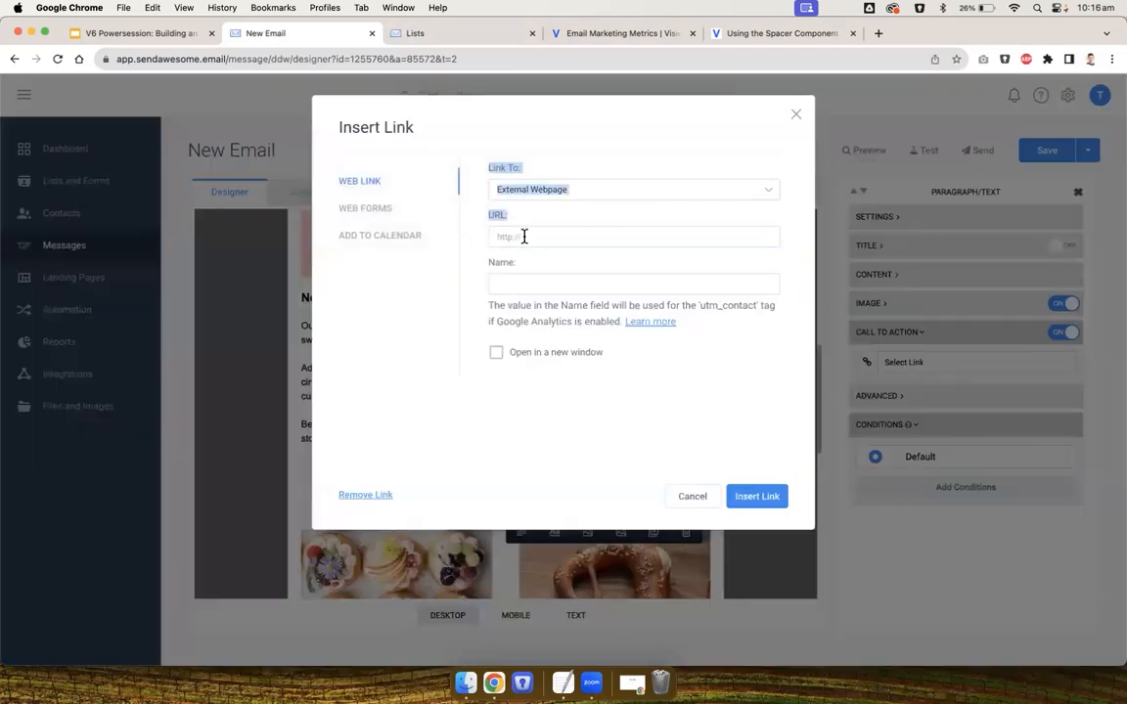
pyautogui.click(508, 221)
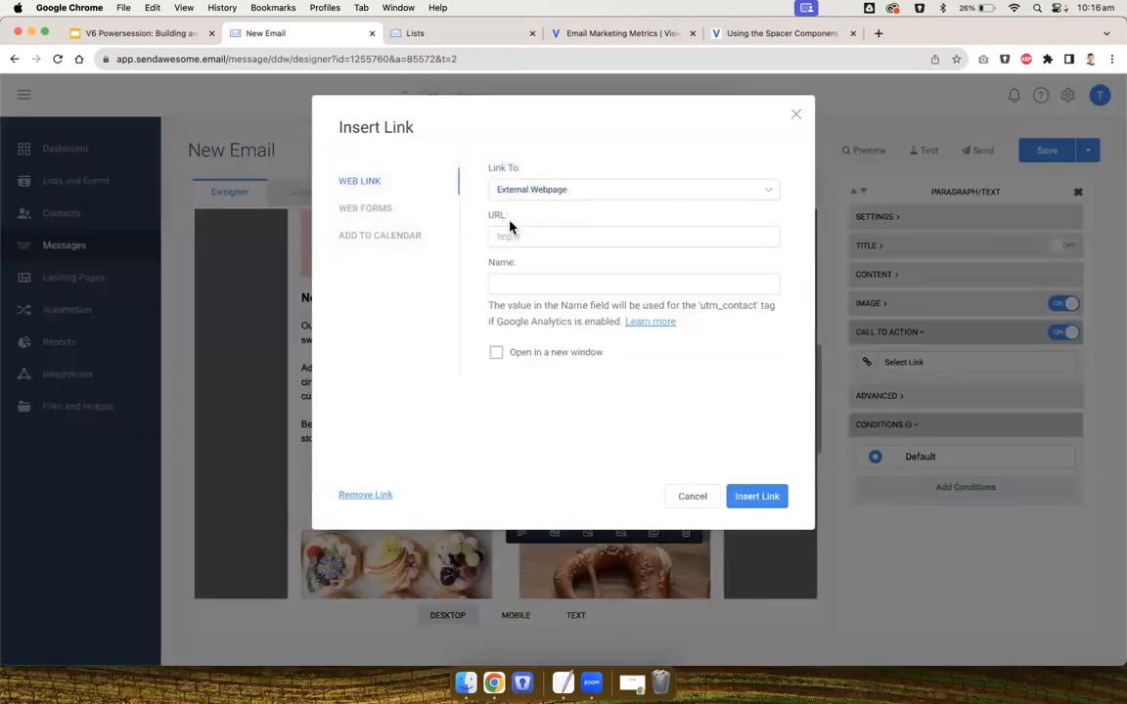
pyautogui.click(364, 211)
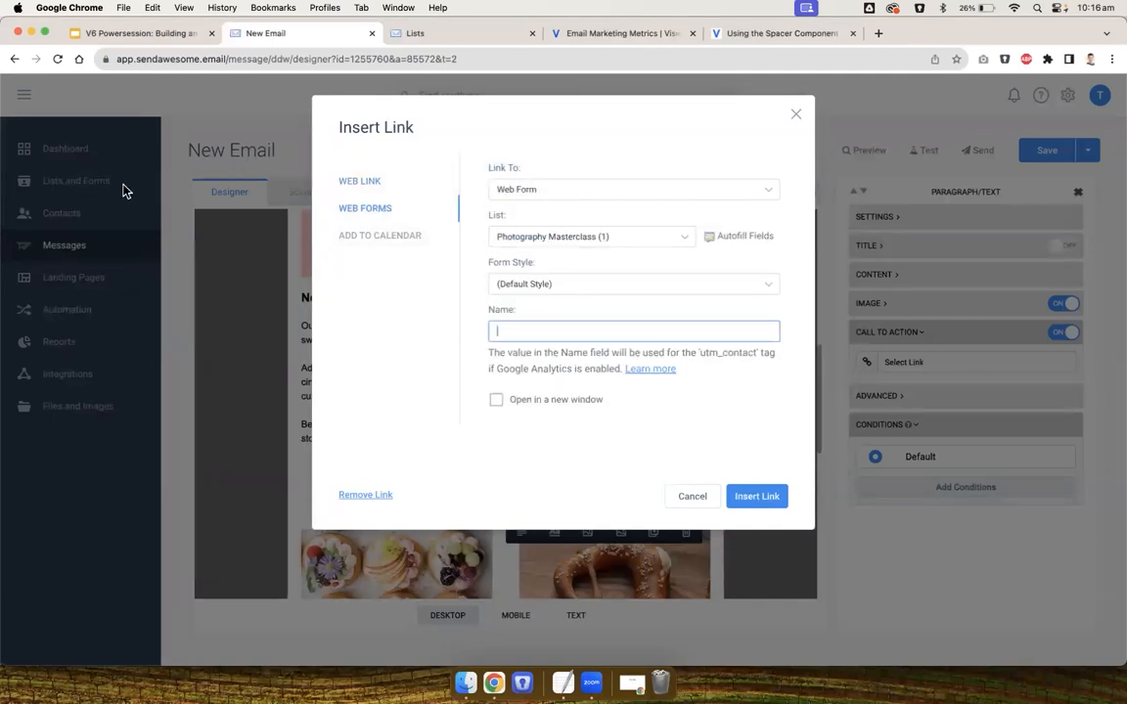
pyautogui.click(555, 238)
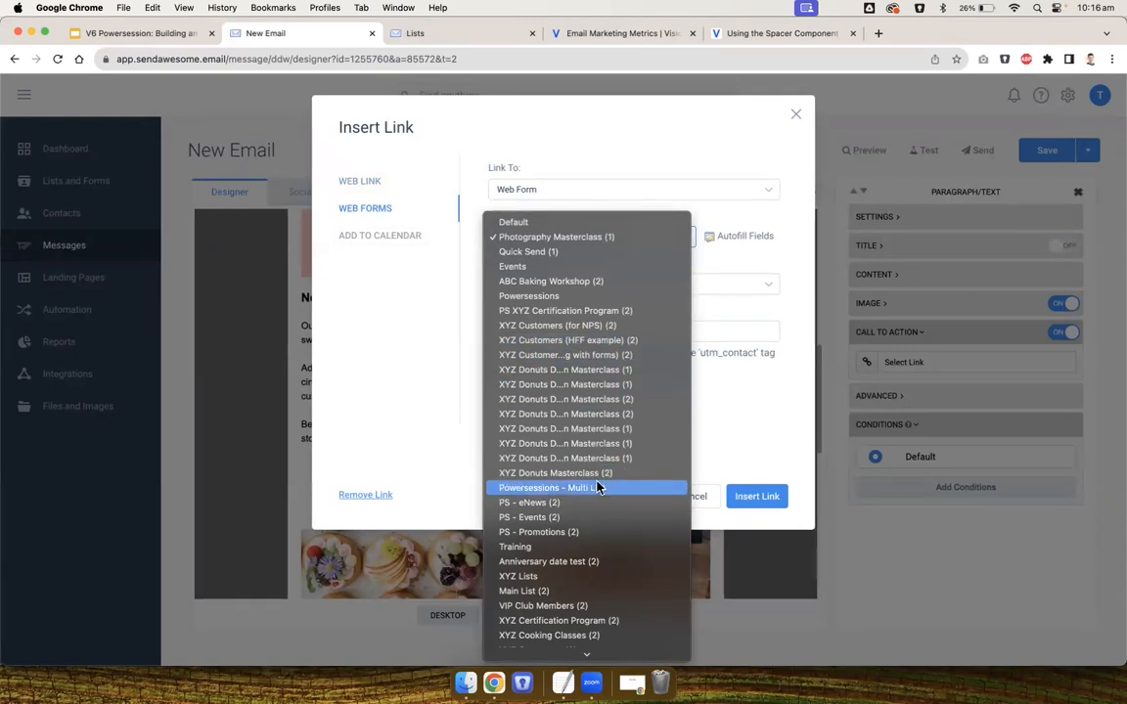
pyautogui.click(598, 637)
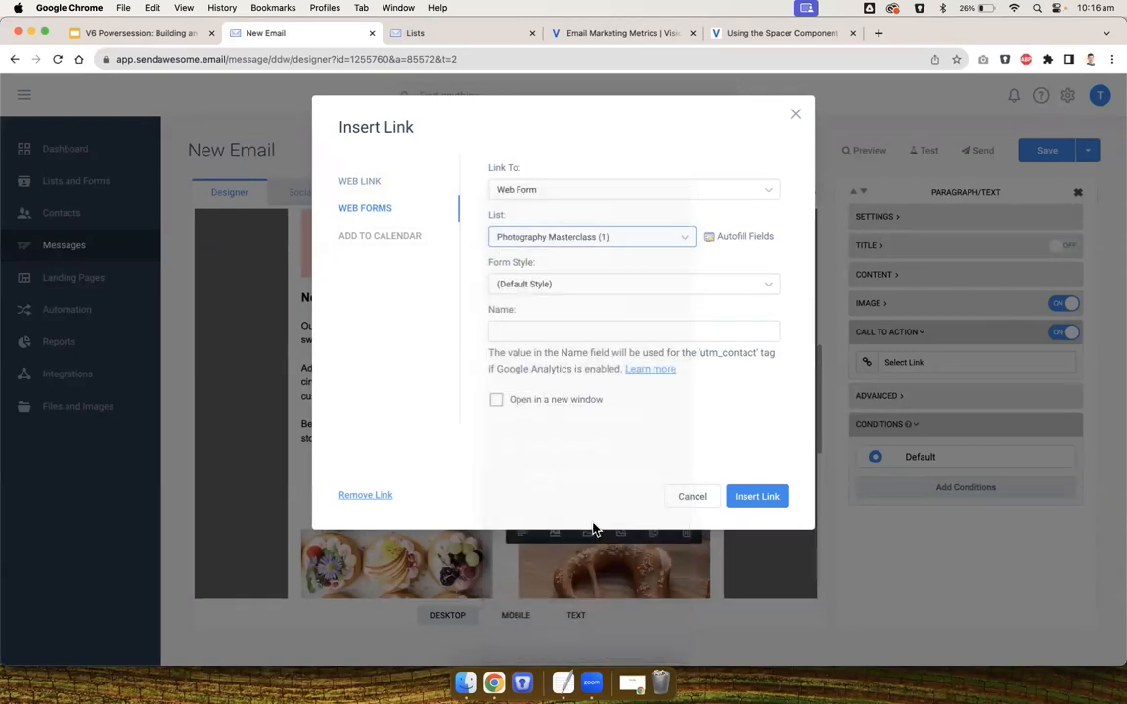
pyautogui.click(562, 285)
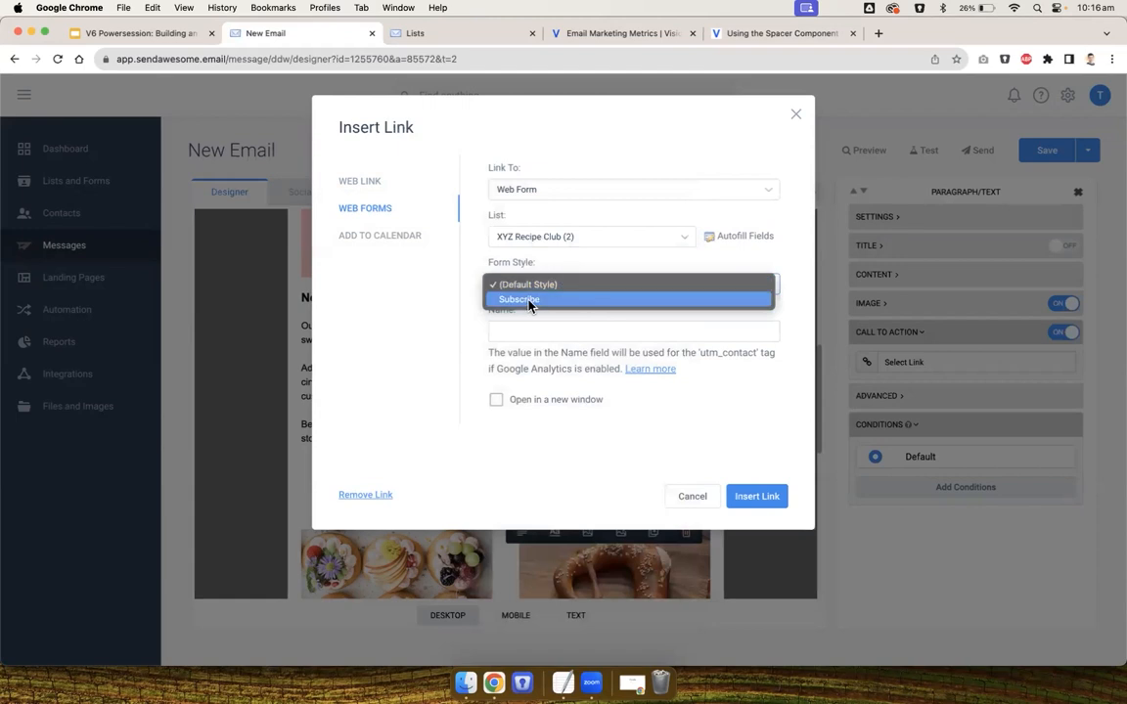
pyautogui.click(528, 301)
pyautogui.click(759, 496)
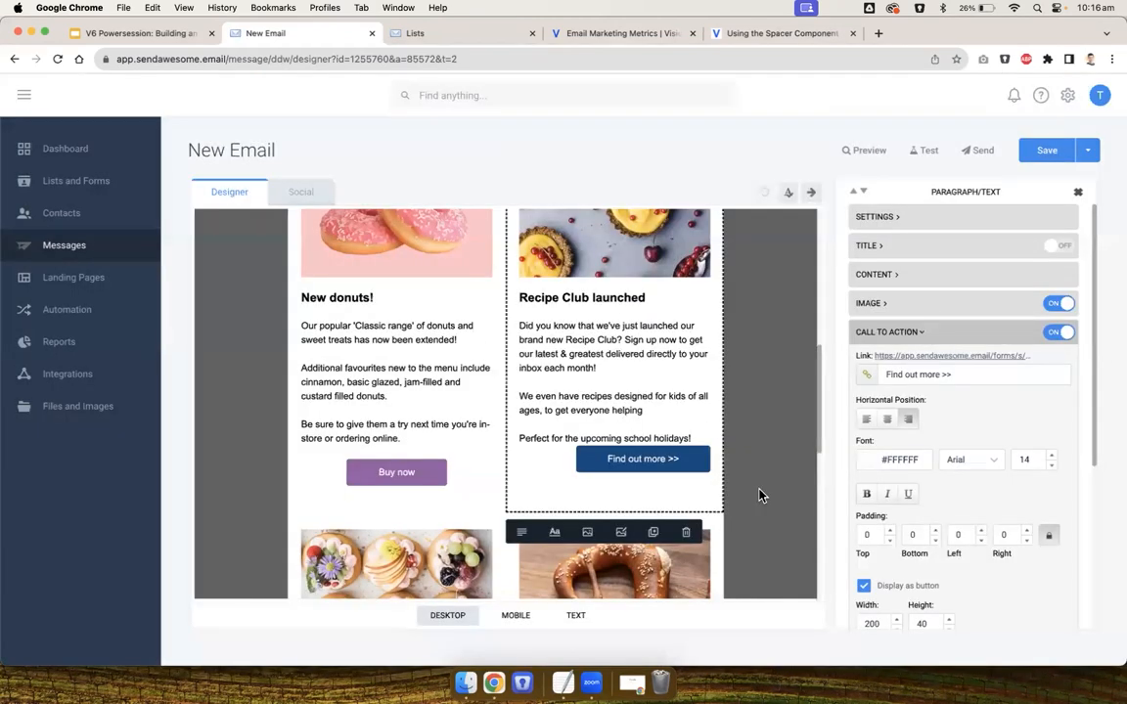
# Change the Recipe Club button text to 'Subscribe now' and center the button horizontally
pyautogui.tripleClick(941, 375)
pyautogui.write('Subscribe now')
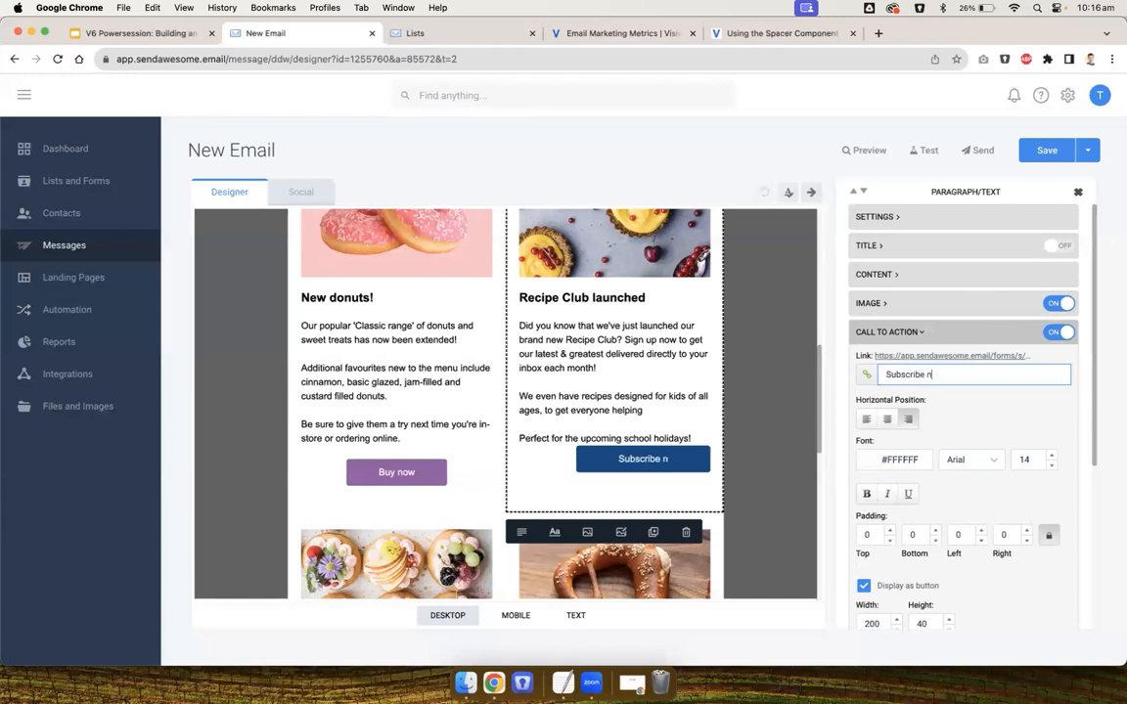
pyautogui.click(887, 419)
# Set the 'Subscribe now' button padding to 20 on all sides and its width to 150
pyautogui.scroll(-2, 887, 424)
pyautogui.doubleClick(867, 443)
pyautogui.write('20')
pyautogui.scroll(-1, 870, 460)
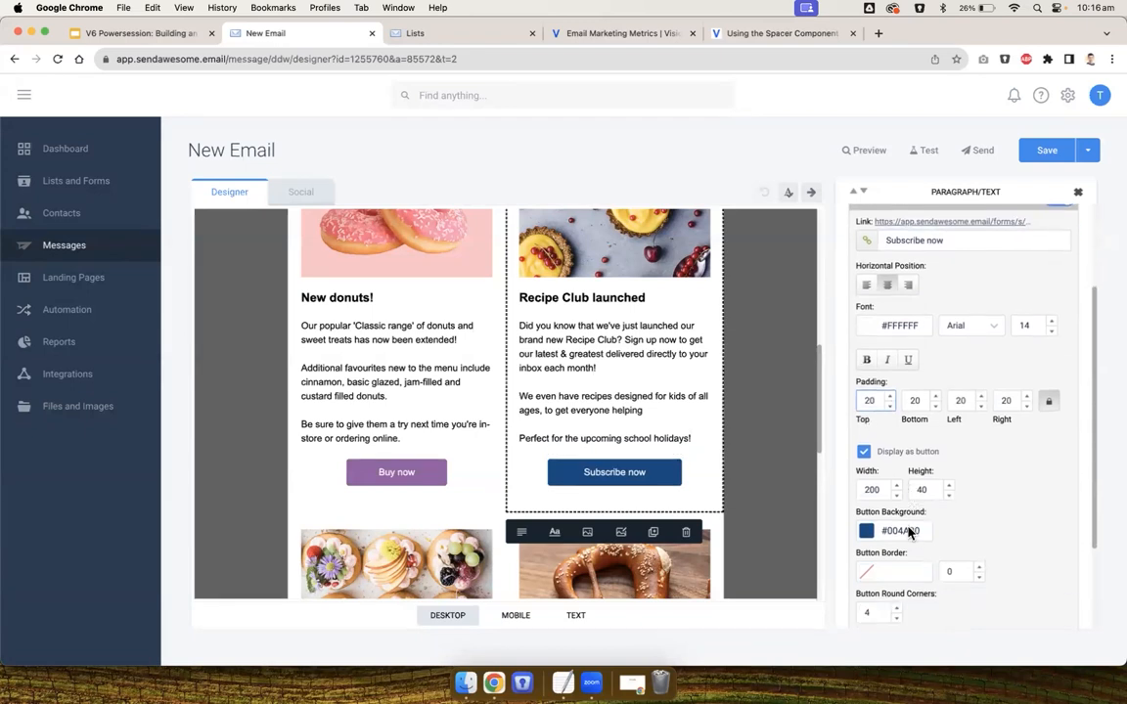
pyautogui.write('150')
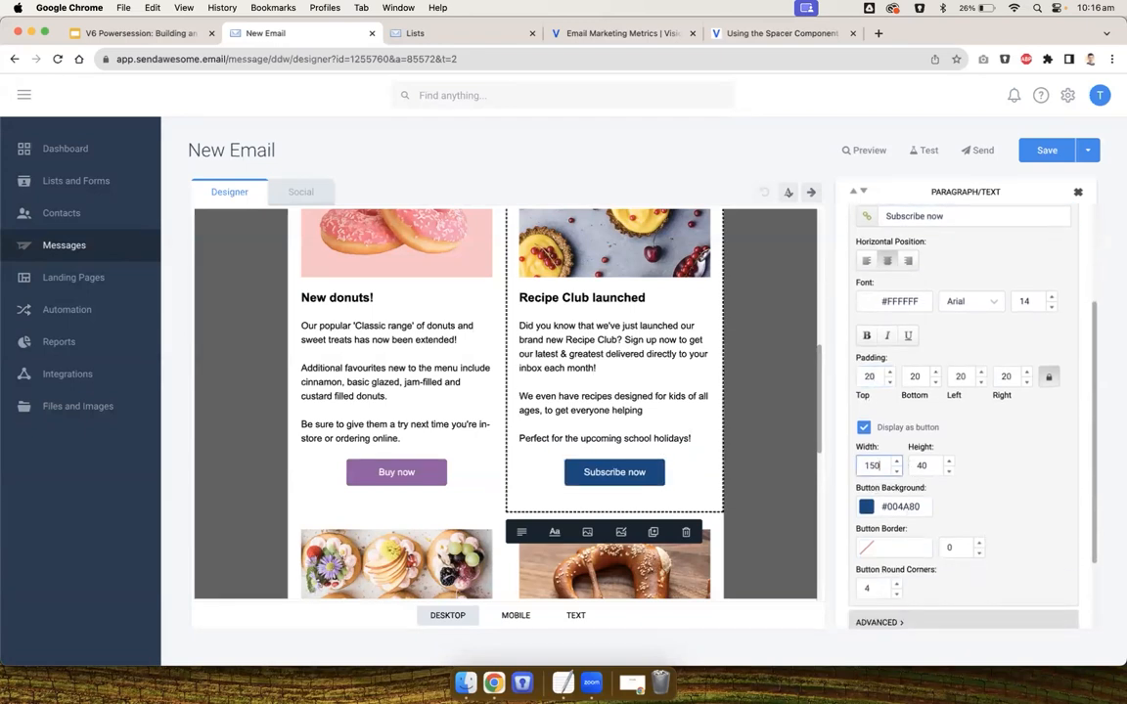
# Set the 'Subscribe now' button background to the recent purple colour #965CA6
pyautogui.click(866, 506)
pyautogui.click(774, 604)
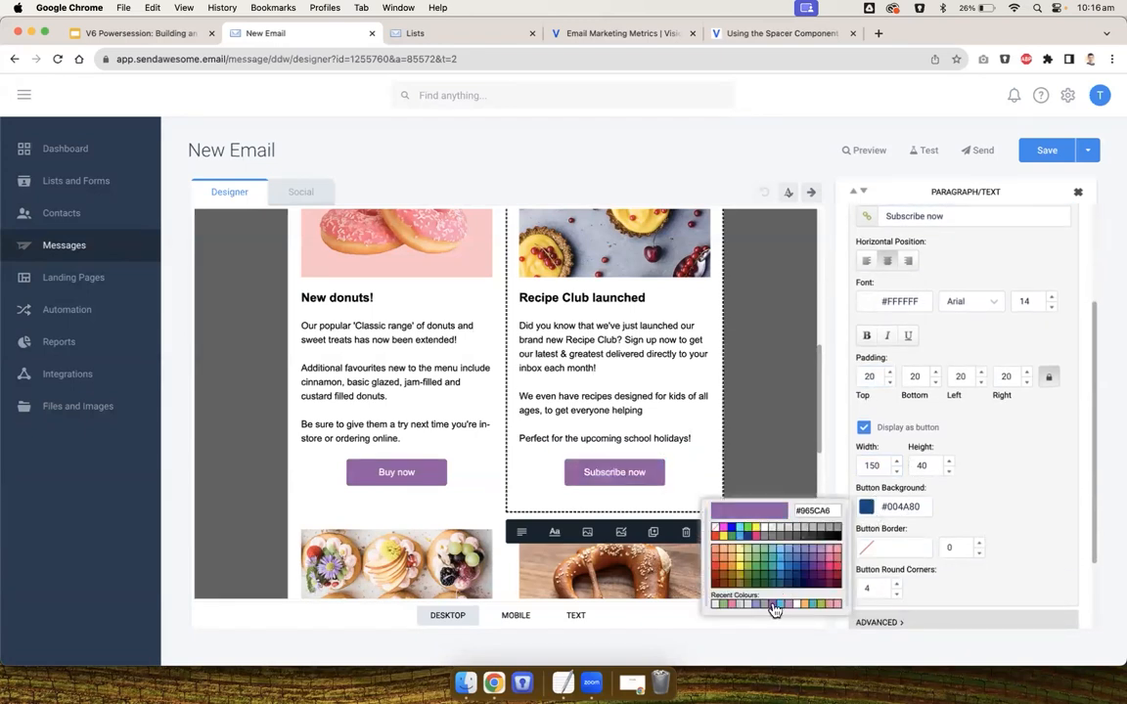
pyautogui.click(776, 477)
pyautogui.click(777, 437)
# Add a Button block below the two-column sections, above the contact footer
pyautogui.scroll(-5, 777, 438)
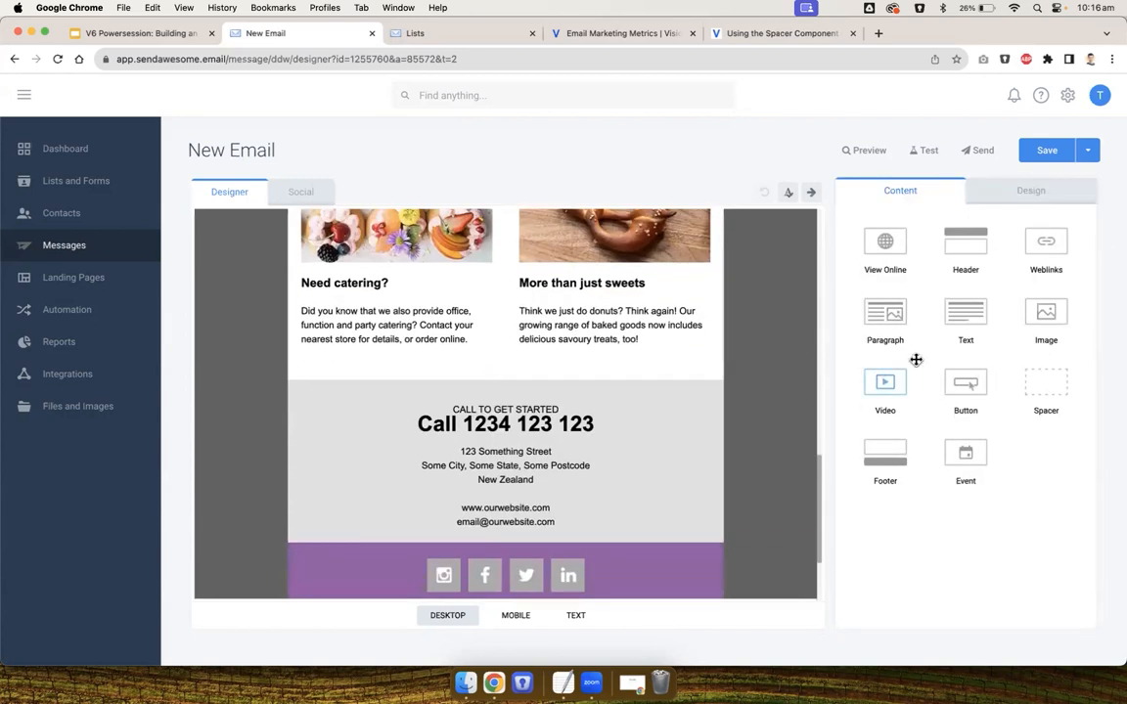
pyautogui.moveTo(965, 383); pyautogui.dragTo(533, 370)
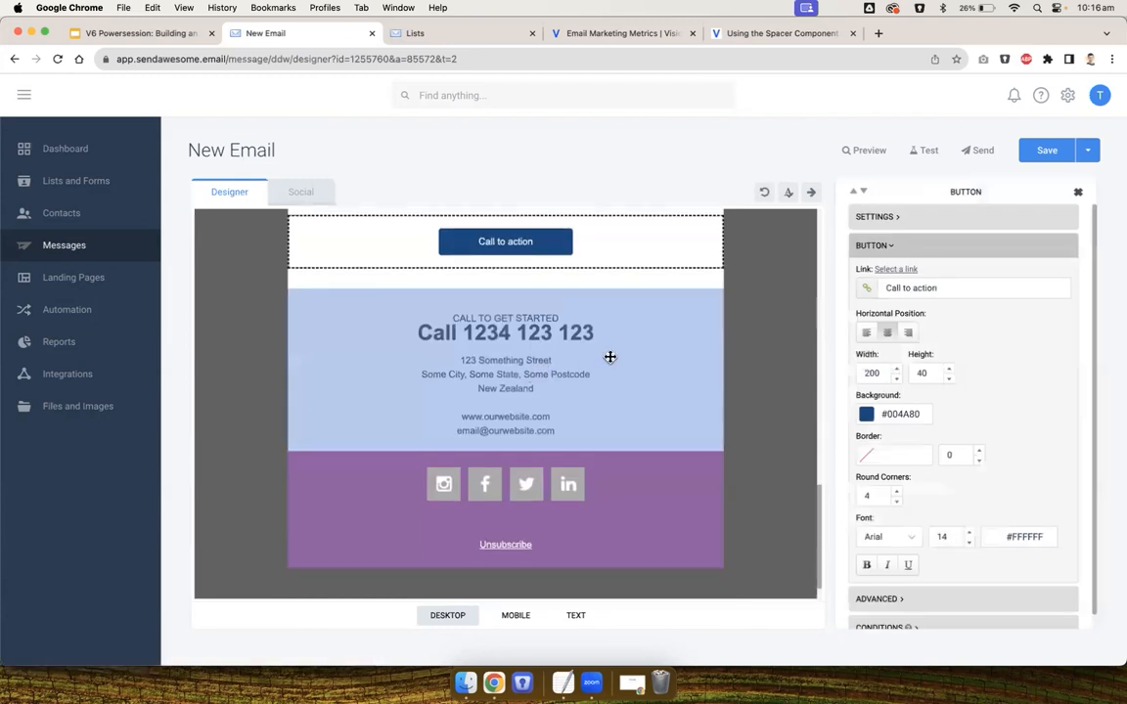
pyautogui.click(584, 328)
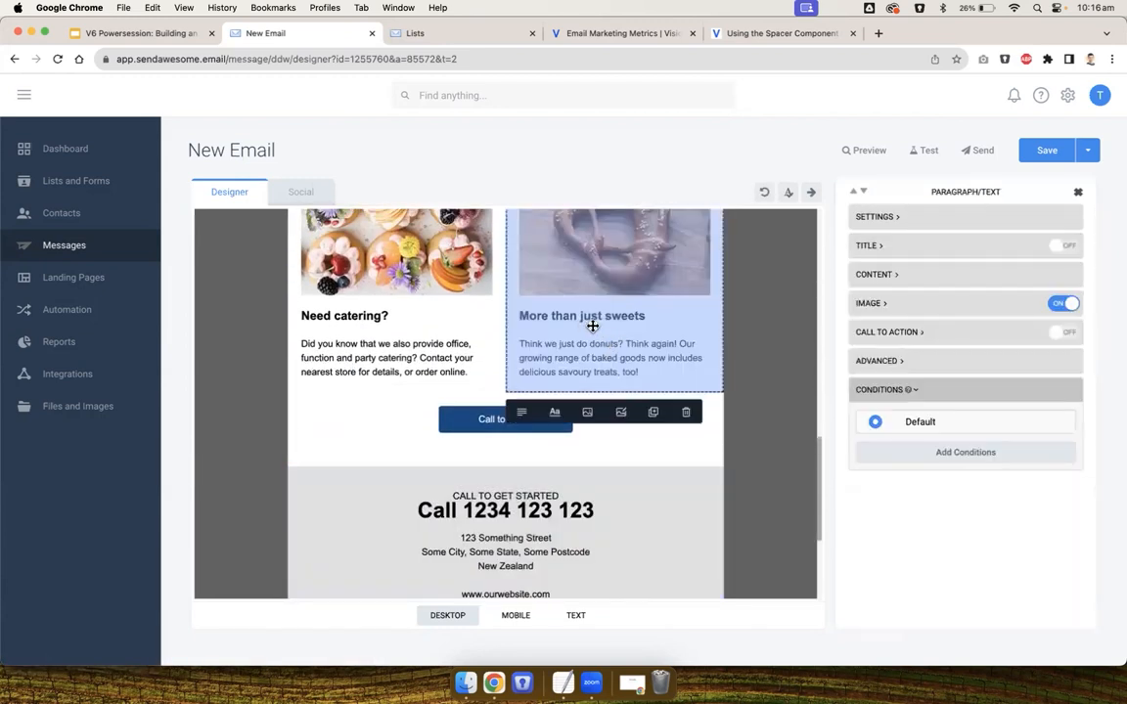
pyautogui.click(1066, 331)
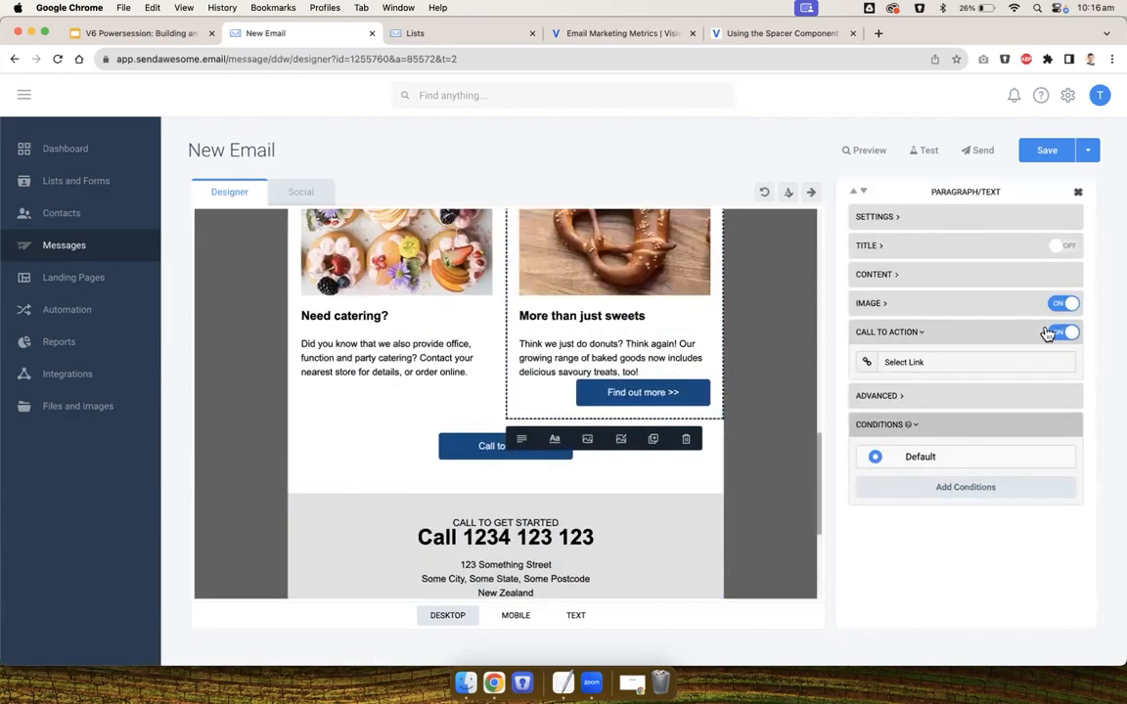
pyautogui.click(1064, 333)
# Change the new bottom button's text to 'Hungry? Shop now'
pyautogui.click(485, 419)
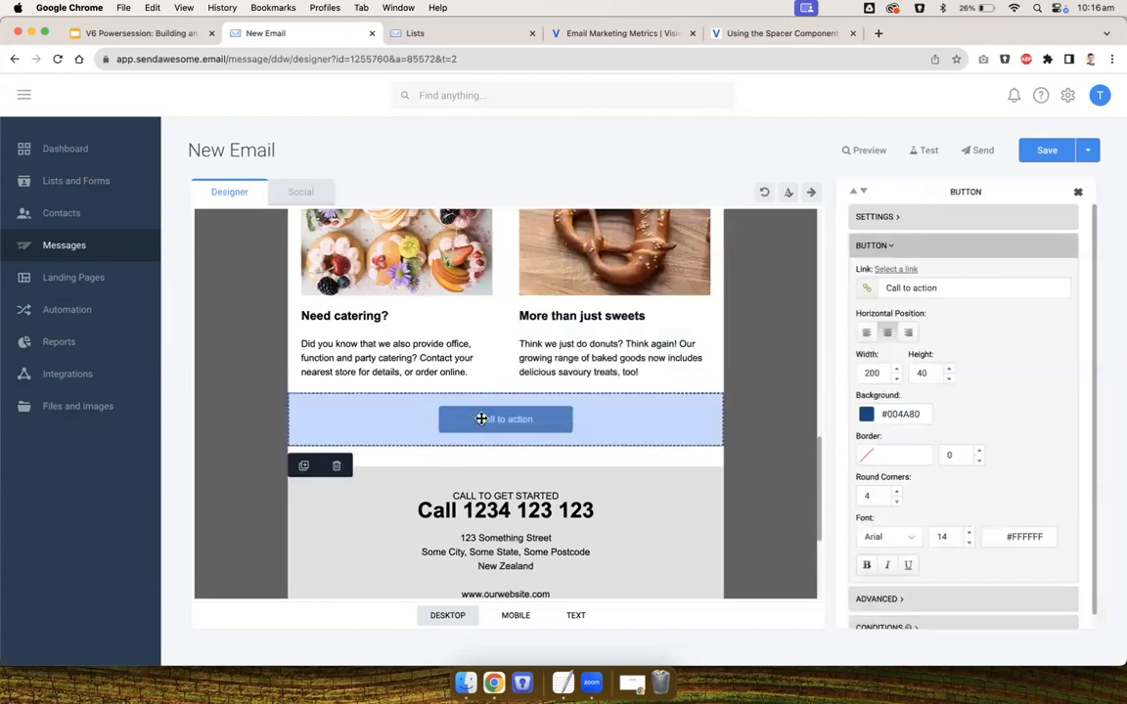
pyautogui.click(758, 427)
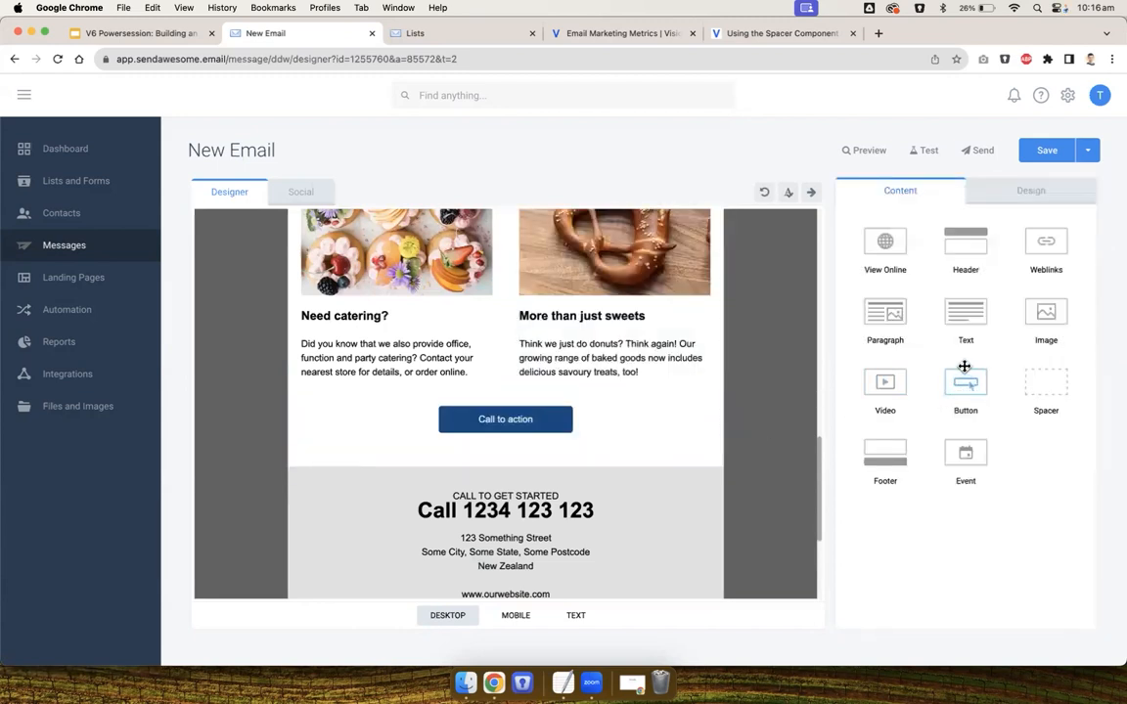
pyautogui.moveTo(959, 380); pyautogui.dragTo(533, 415)
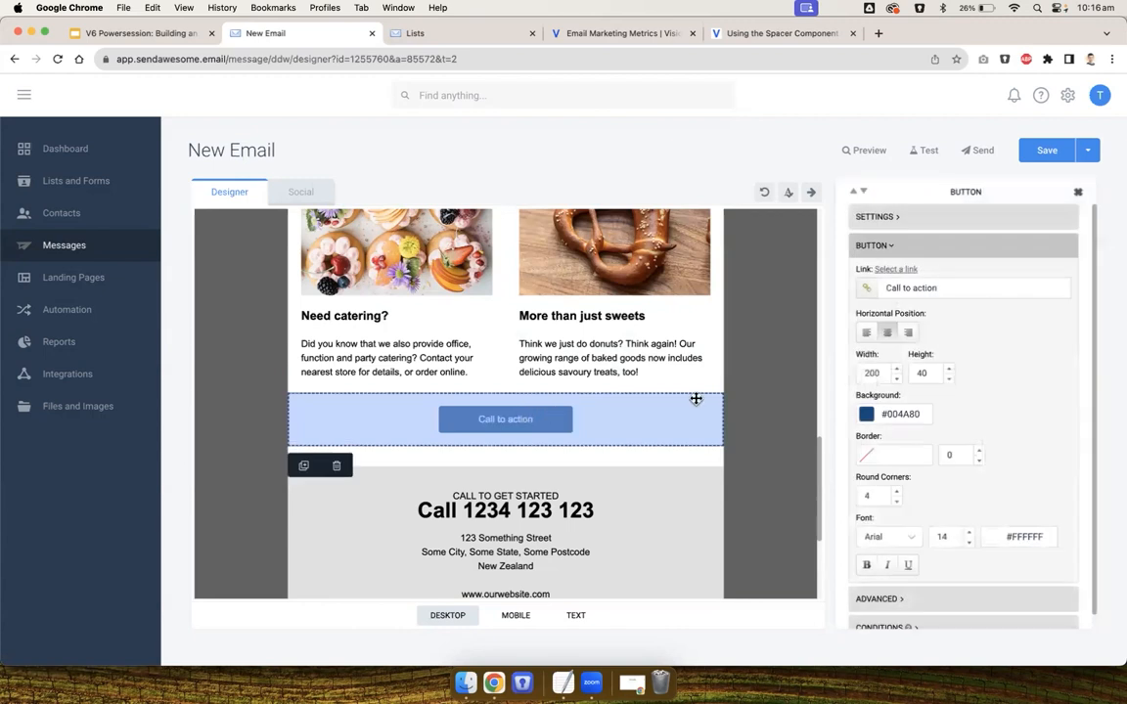
pyautogui.tripleClick(940, 289)
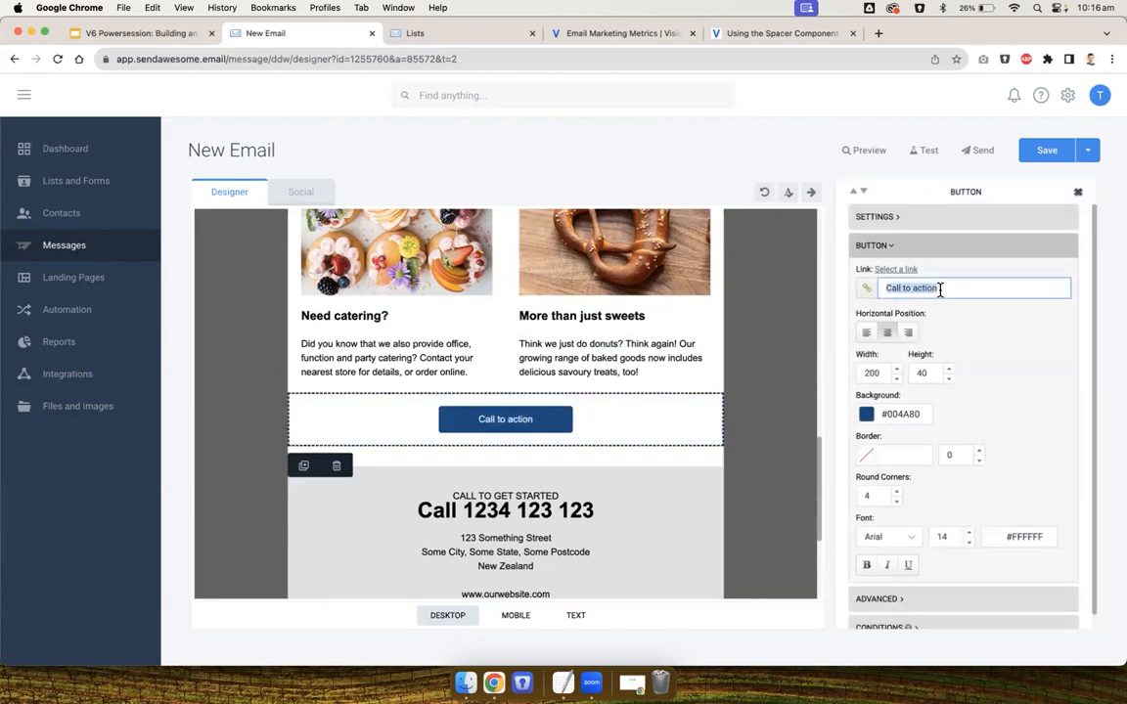
pyautogui.write('Hungry> Sho')
pyautogui.press('BackSpace')
pyautogui.press('BackSpace')
pyautogui.press('BackSpace')
pyautogui.press('BackSpace')
pyautogui.press('BackSpace')
pyautogui.write('? Shop now')
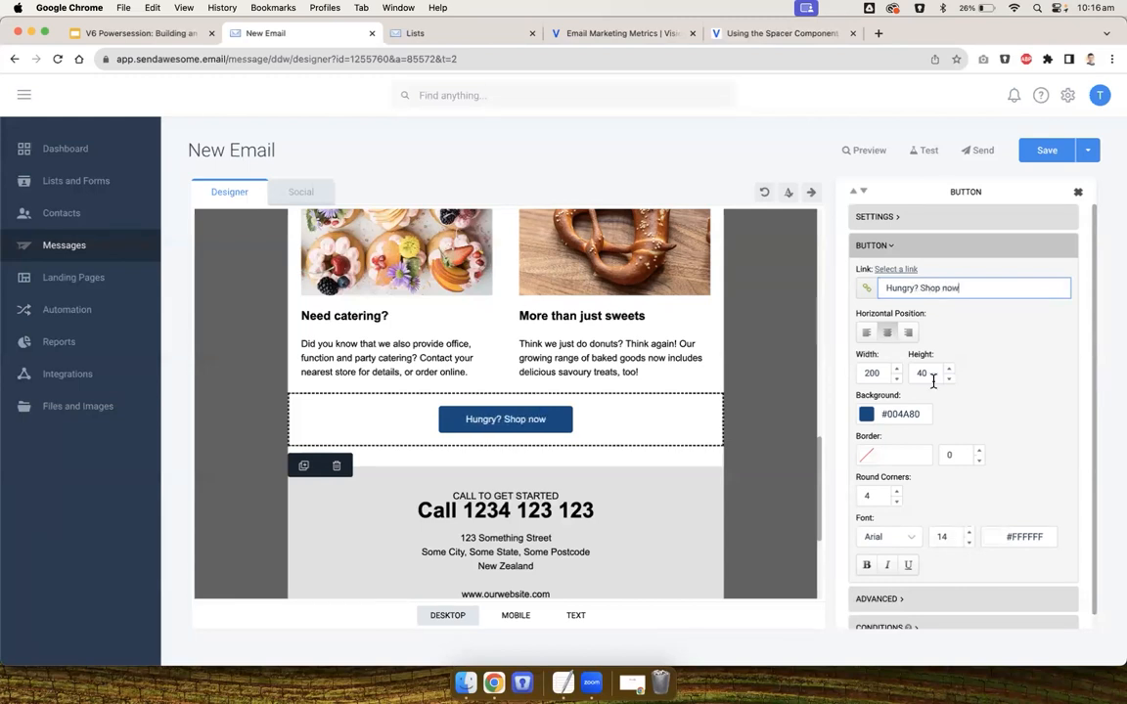
# Set the 'Hungry? Shop now' button background to the recent purple colour #965CA6
pyautogui.click(867, 414)
pyautogui.click(775, 512)
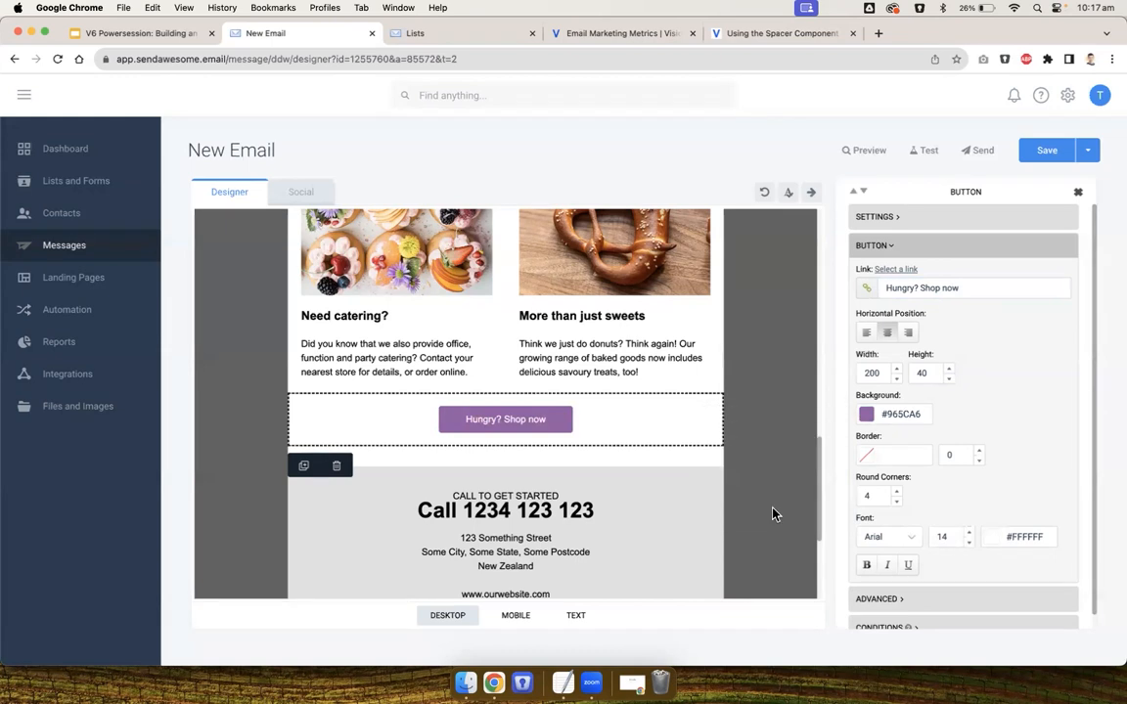
pyautogui.click(783, 457)
# Delete the PUT-FIRST-NAME-HERE placeholder from the 'Cooked fresh, just for you' intro heading
pyautogui.scroll(10, 782, 457)
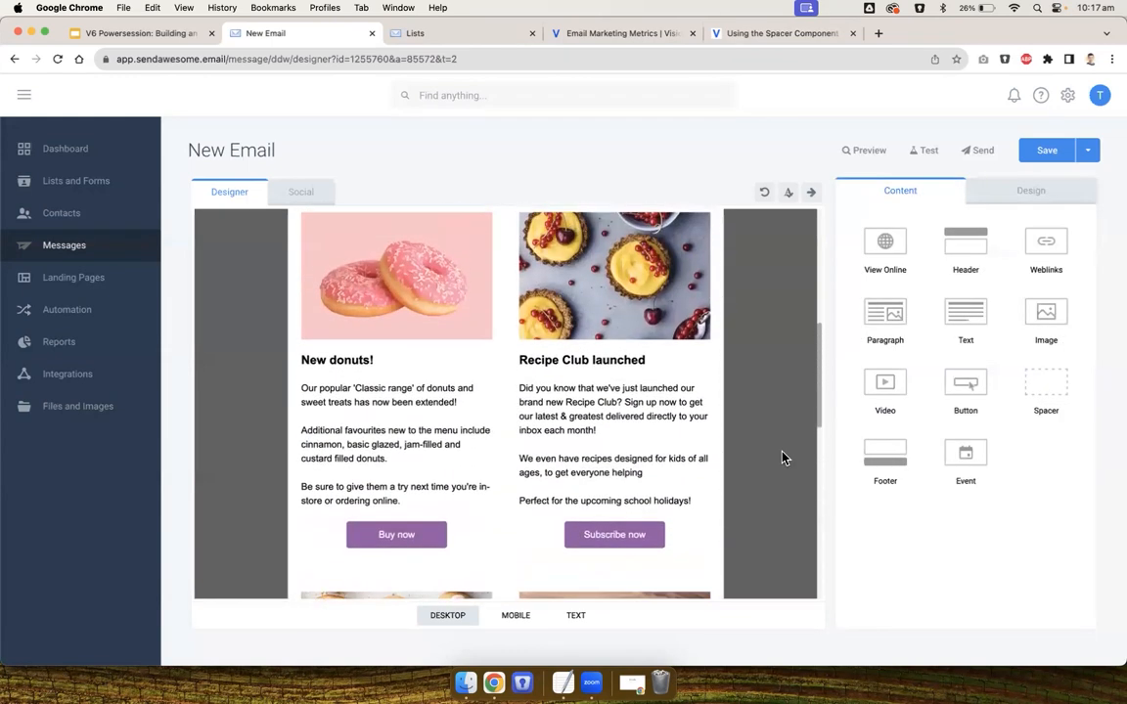
pyautogui.scroll(3, 783, 457)
pyautogui.click(452, 335)
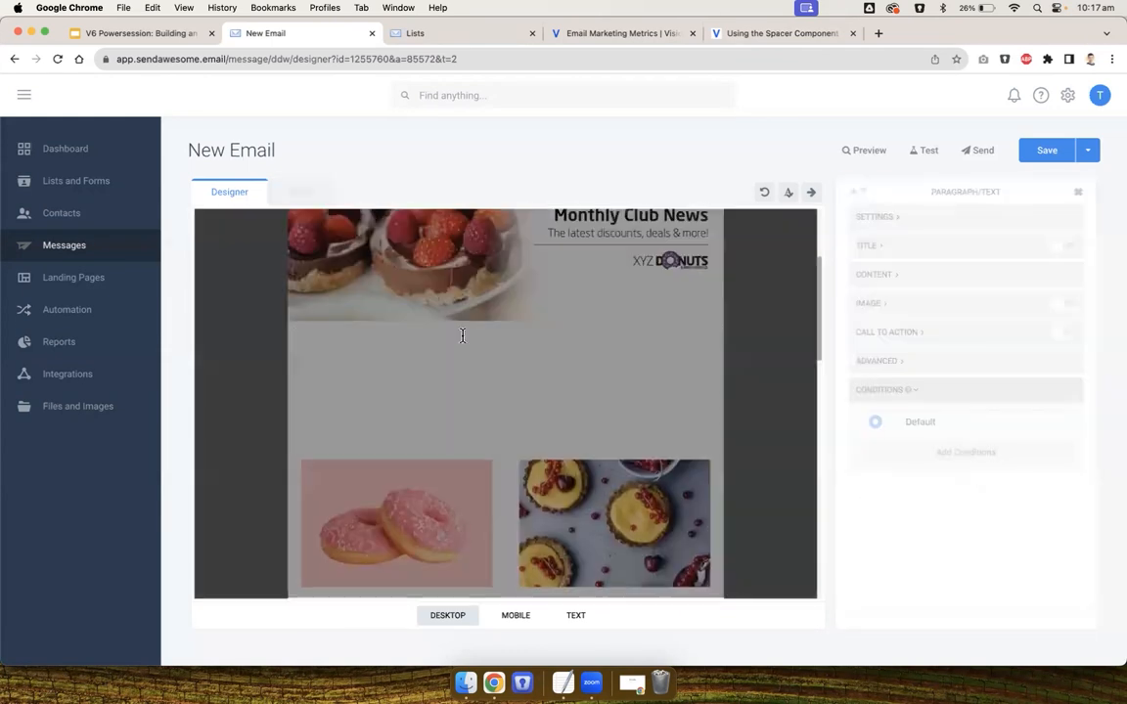
pyautogui.moveTo(453, 336); pyautogui.dragTo(601, 338)
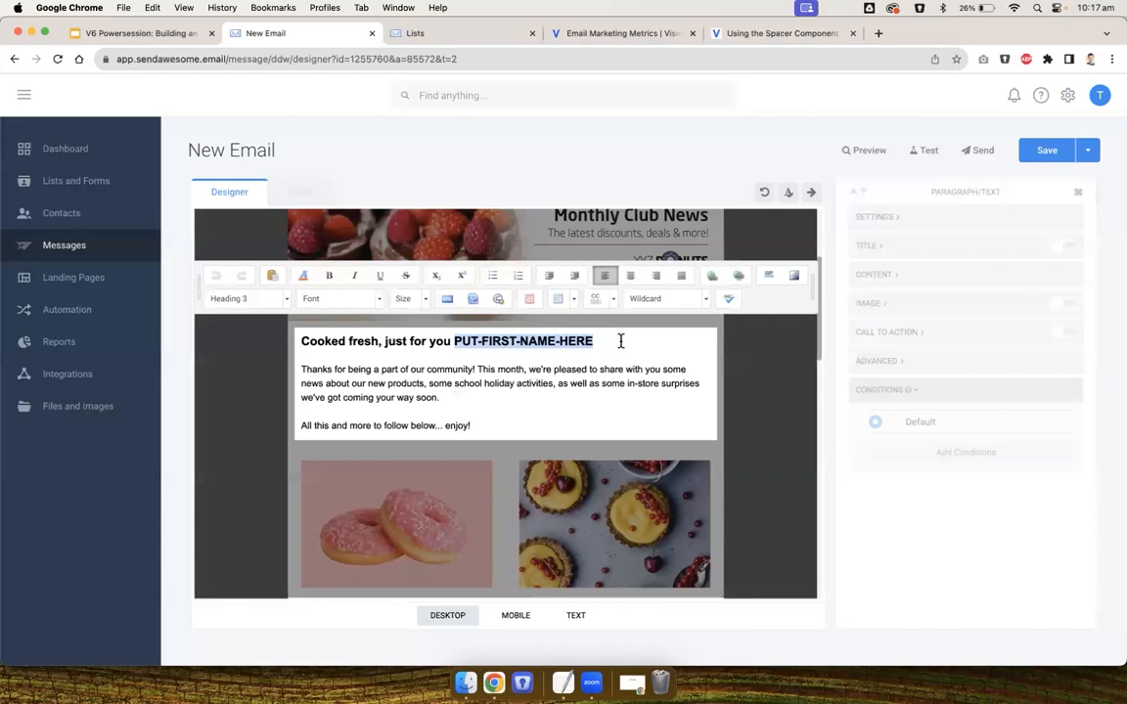
pyautogui.press('BackSpace')
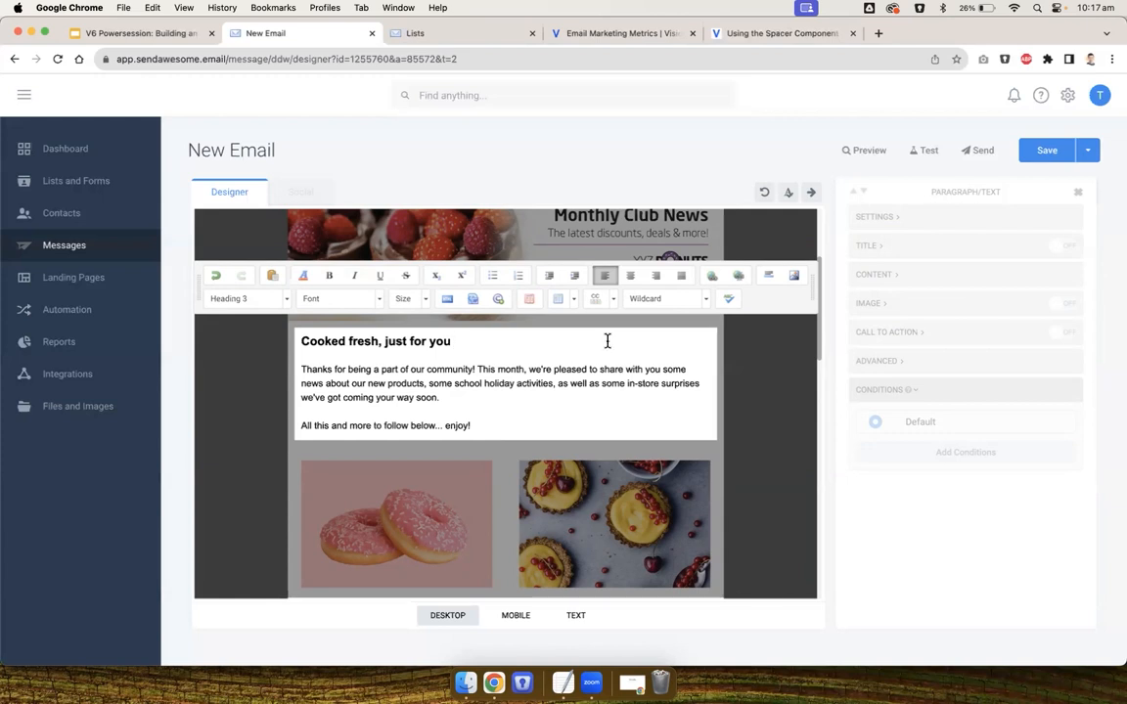
# Insert the First name wildcard from the XYZ Customers list at the end of the intro heading
pyautogui.moveTo(770, 301); pyautogui.dragTo(768, 306)
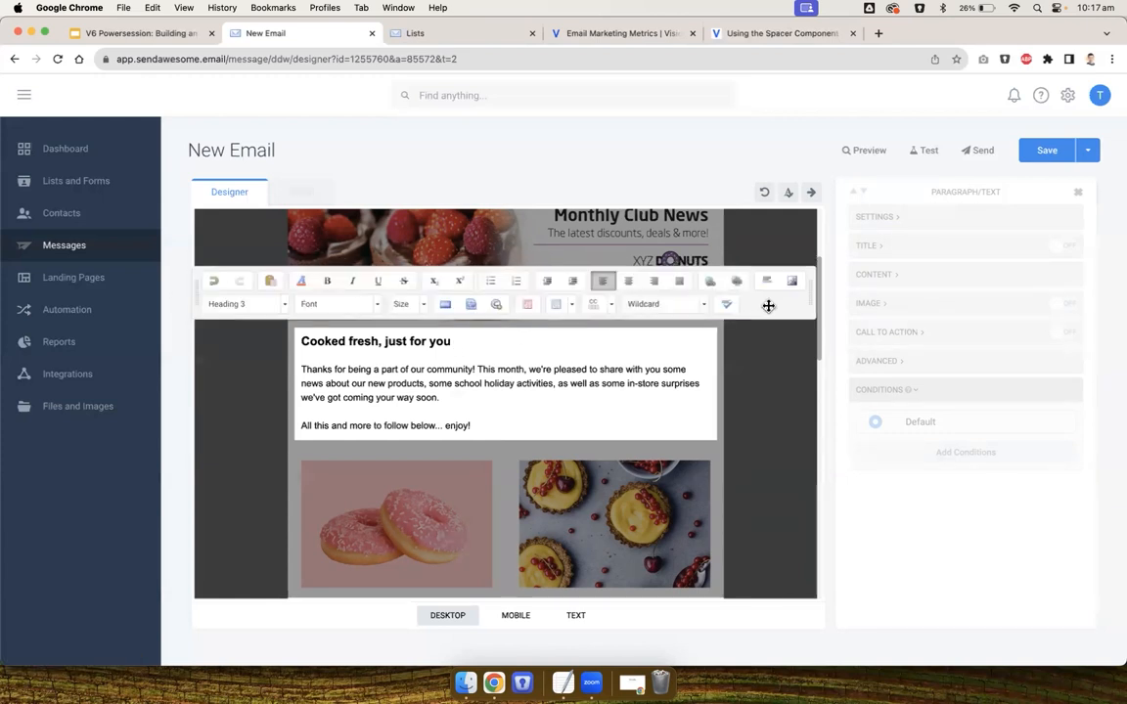
pyautogui.click(663, 307)
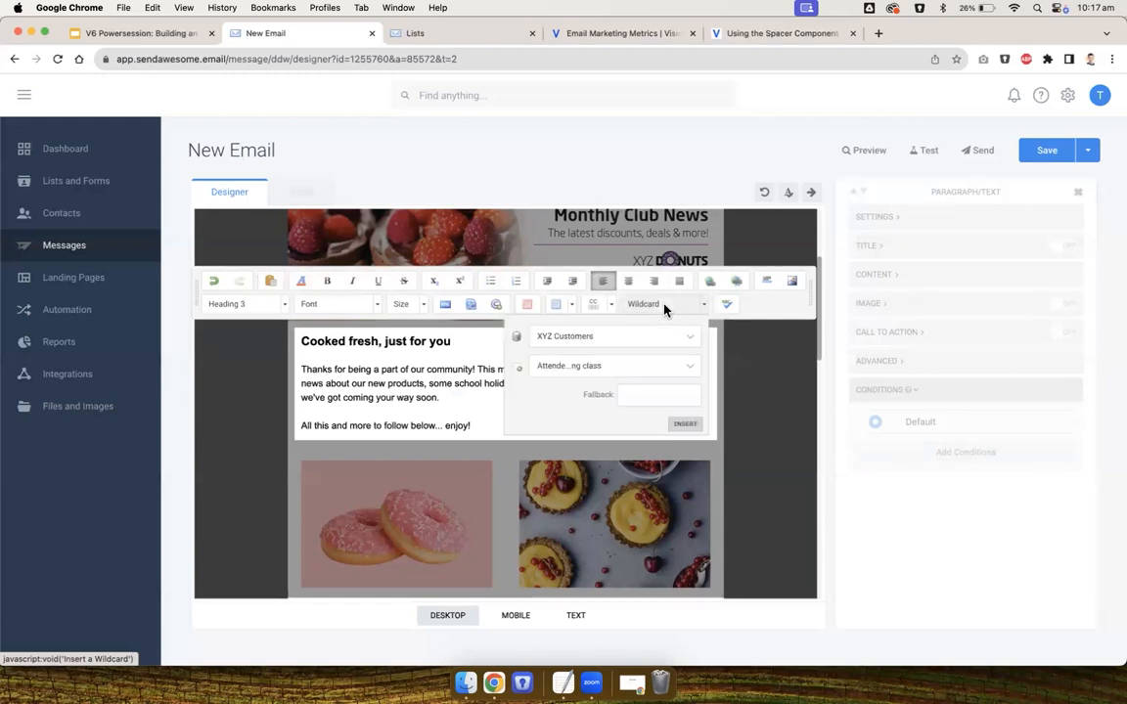
pyautogui.click(634, 368)
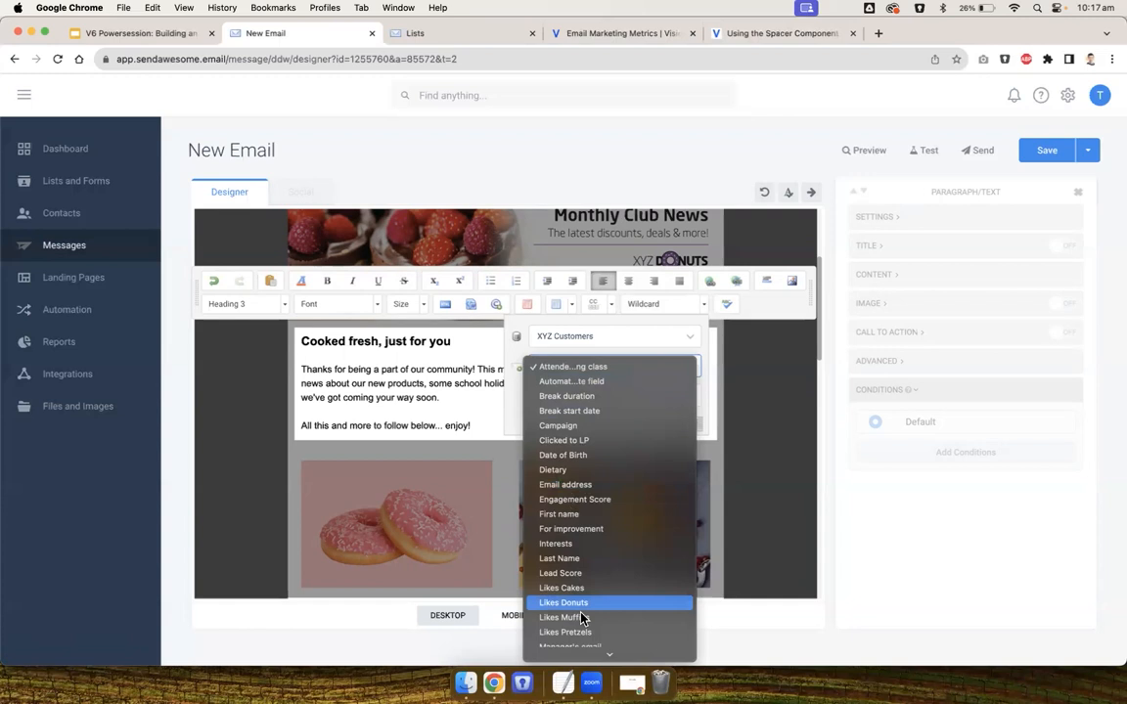
pyautogui.click(604, 516)
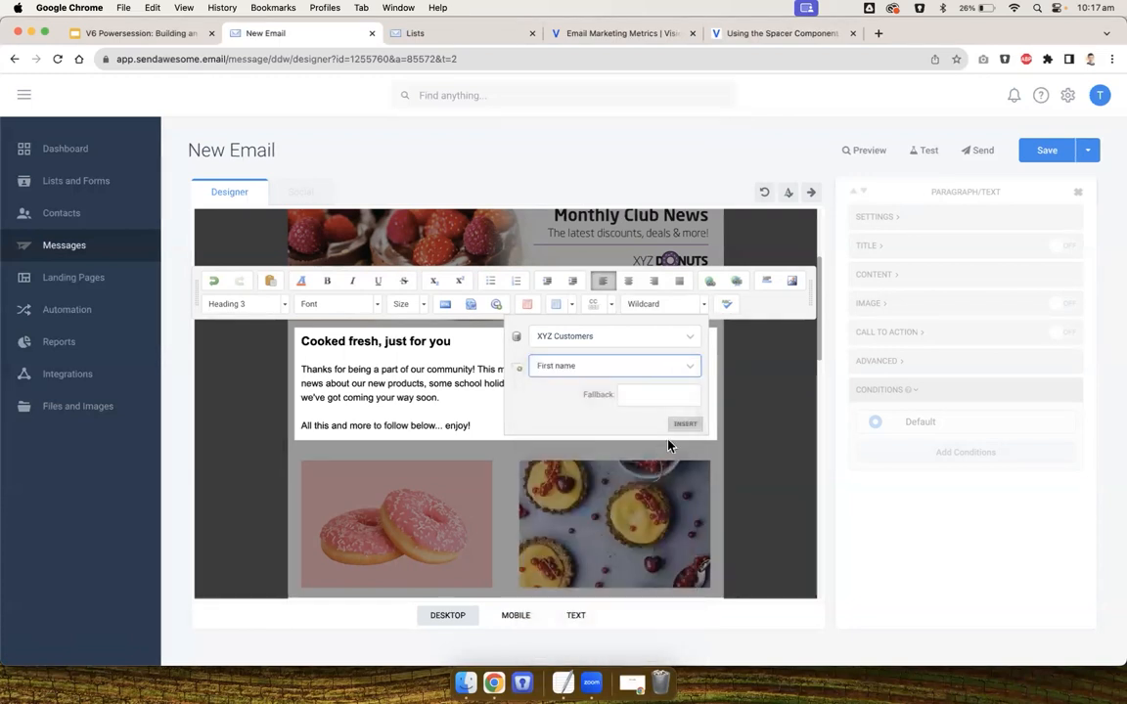
pyautogui.click(684, 424)
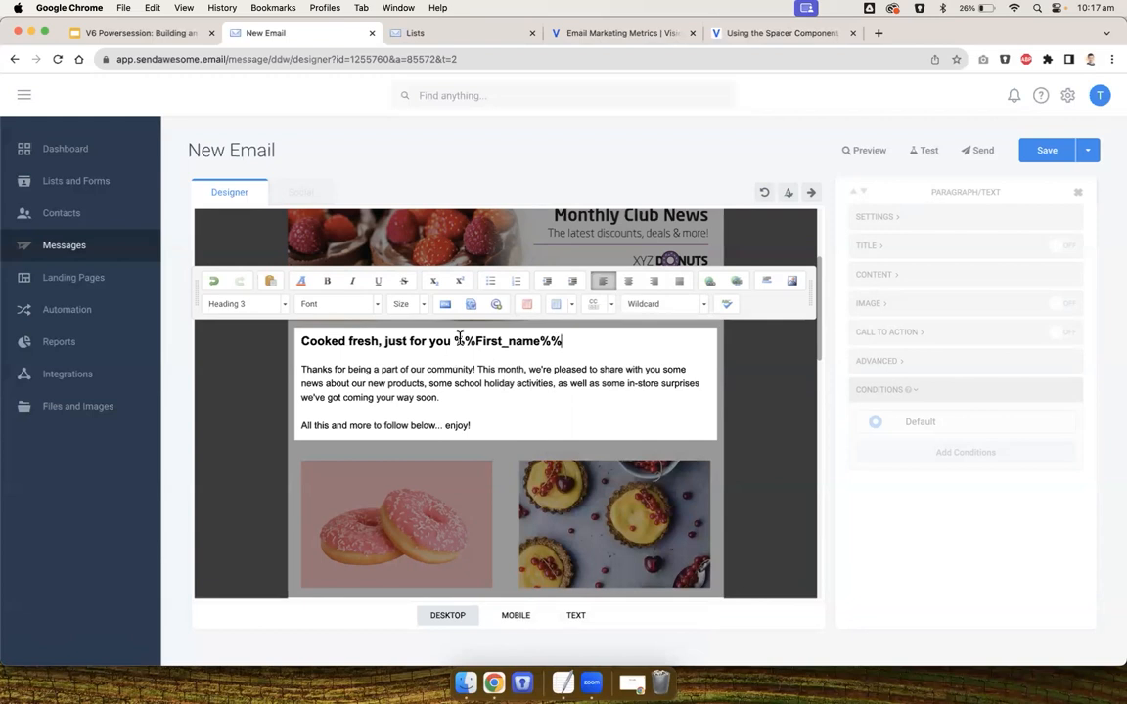
# Copy the %%First_name%% wildcard and paste it after 'Hungry? Shop now' in the bottom button's text
pyautogui.moveTo(455, 341); pyautogui.dragTo(566, 340)
pyautogui.press('super+c')
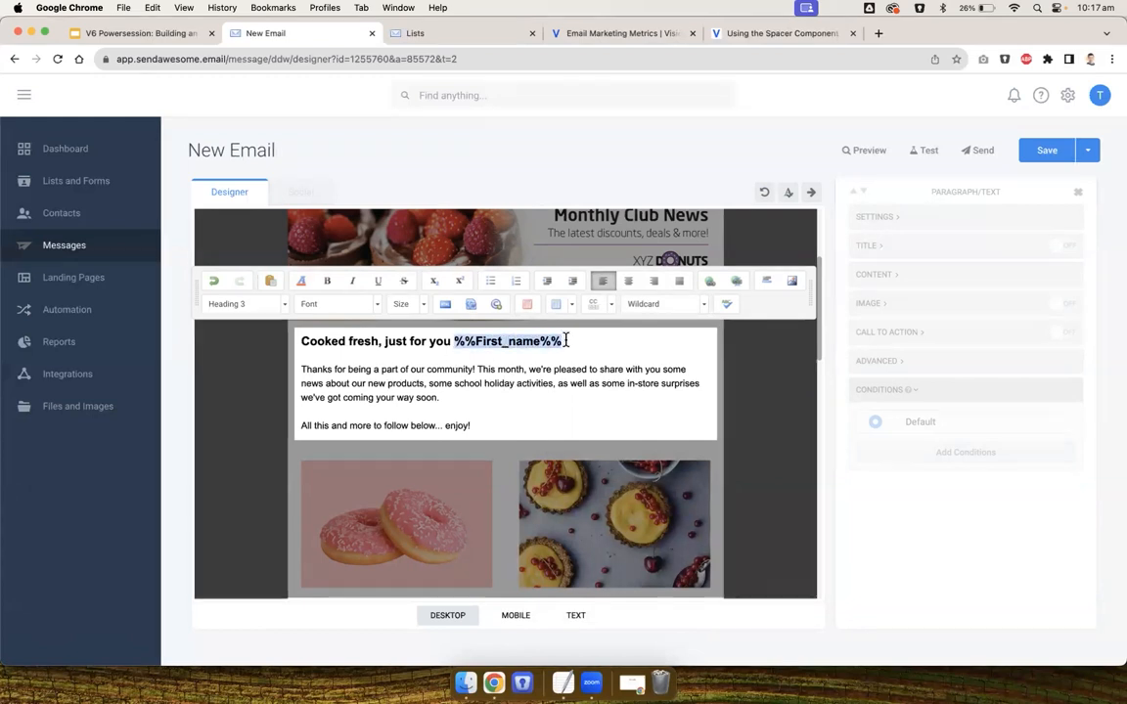
pyautogui.click(742, 362)
pyautogui.scroll(-10, 747, 363)
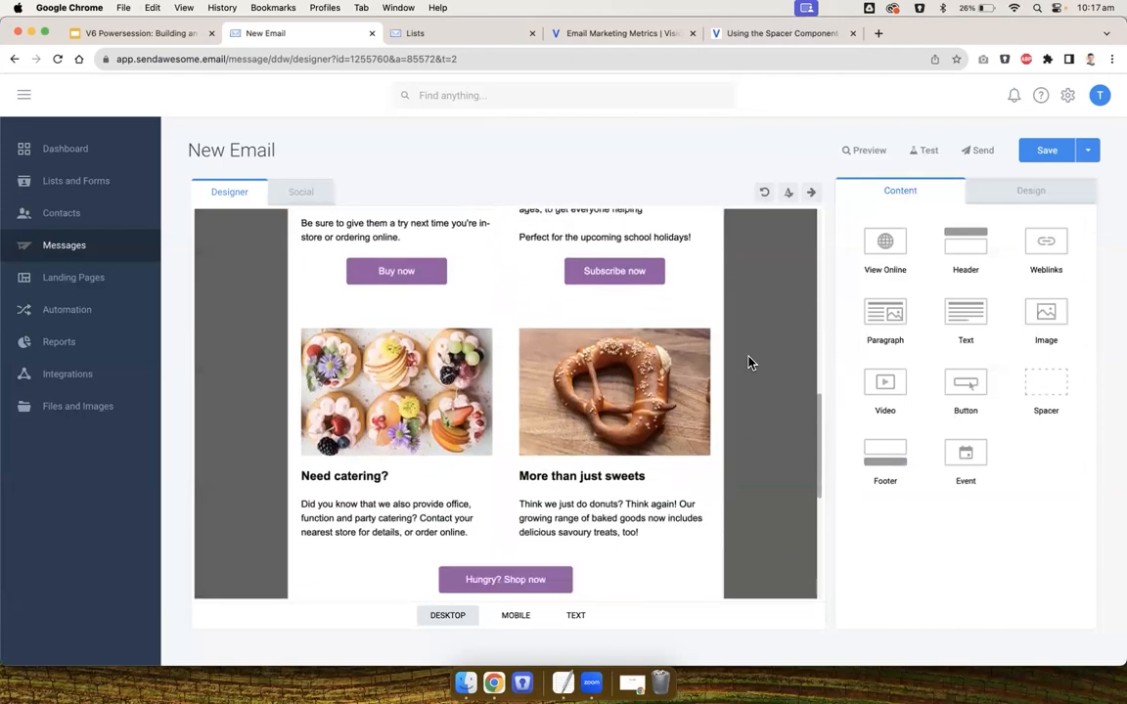
pyautogui.scroll(-2, 636, 489)
pyautogui.click(519, 484)
pyautogui.click(977, 288)
pyautogui.press('super+v')
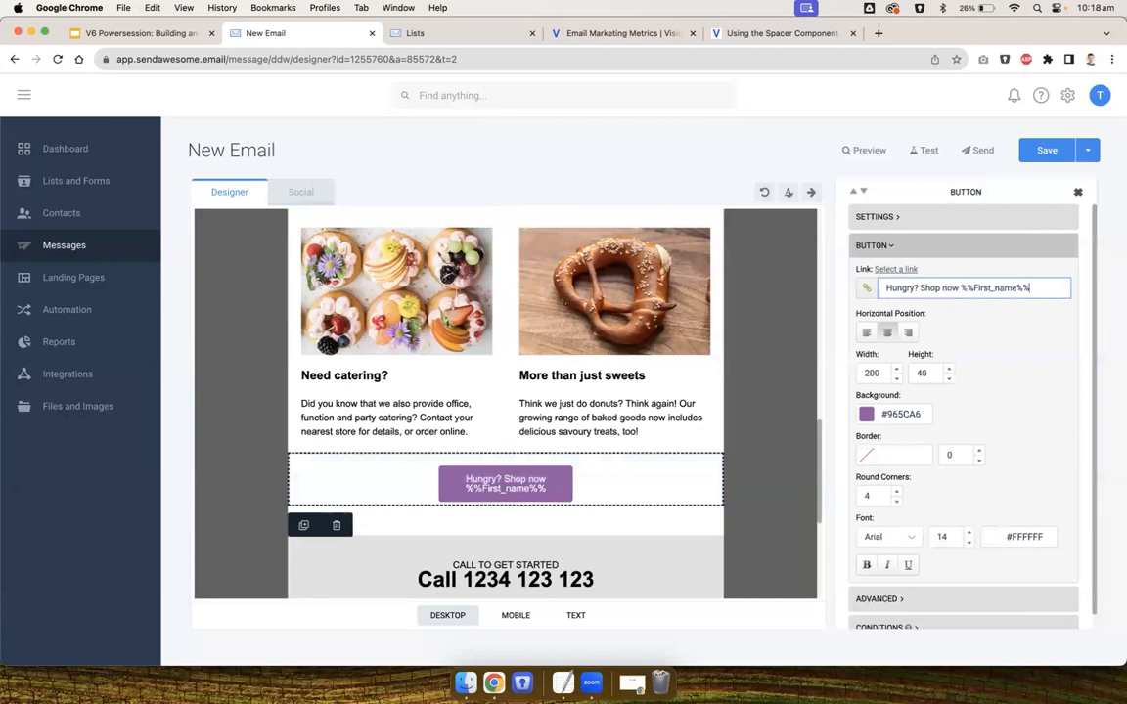
# Set the 'Hungry? Shop now' button width to 250
pyautogui.doubleClick(874, 373)
pyautogui.write('250')
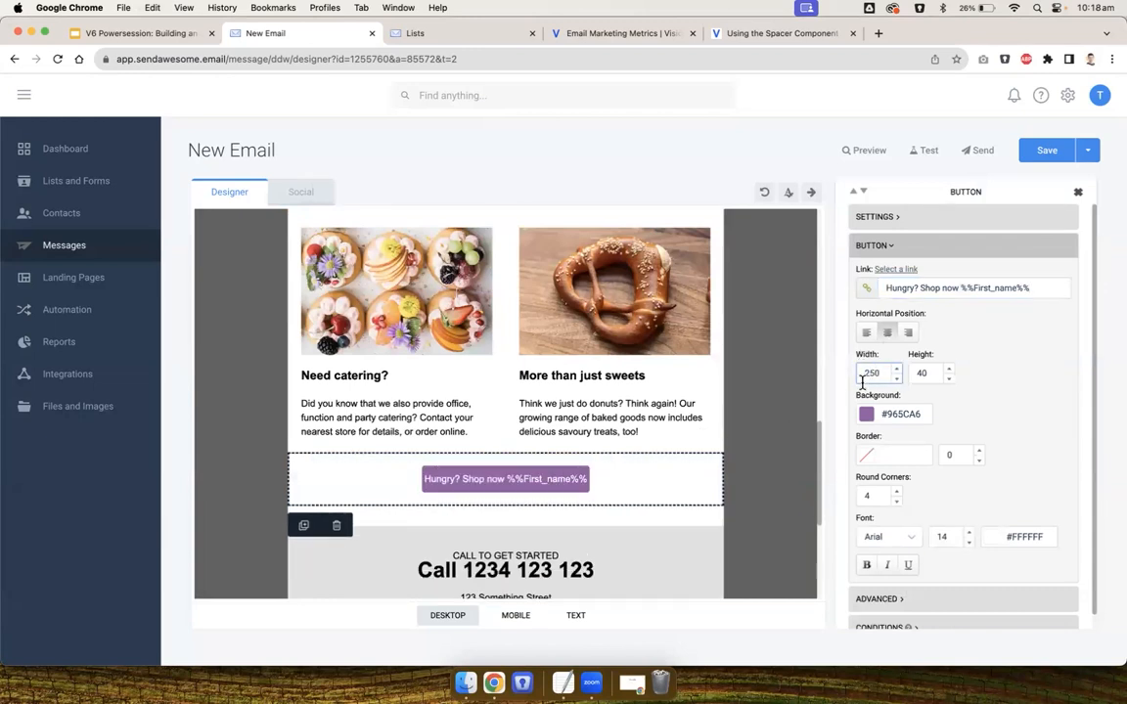
pyautogui.moveTo(1037, 287); pyautogui.dragTo(961, 287)
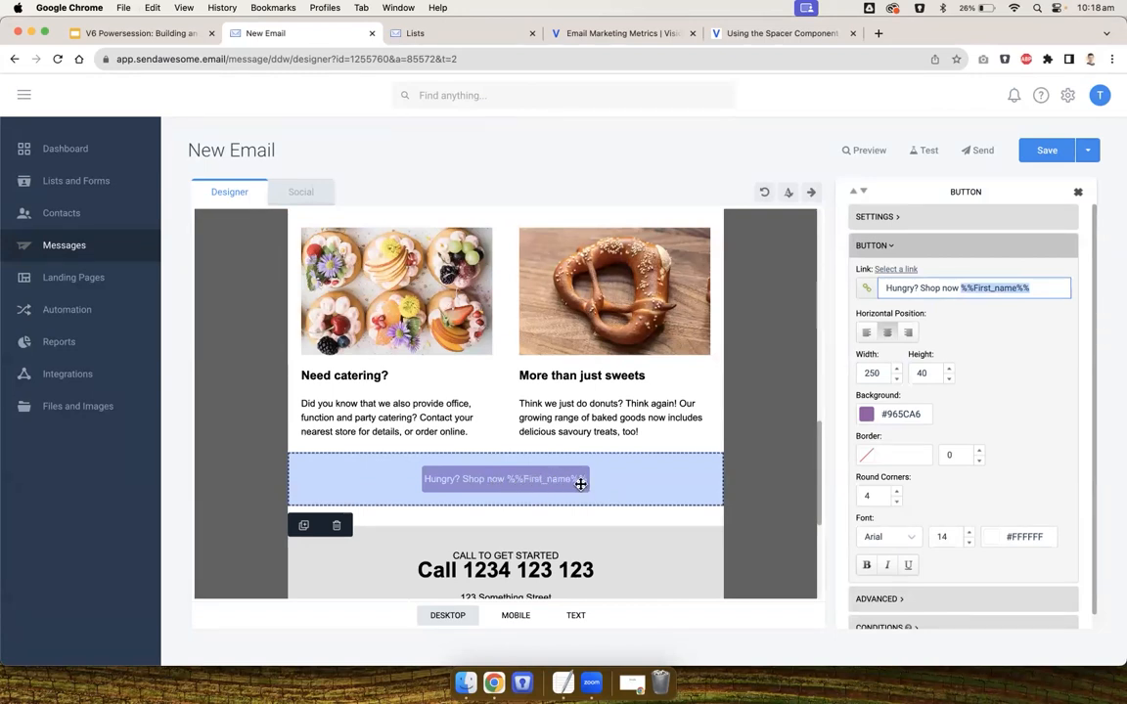
pyautogui.click(751, 473)
# Switch to the presentation and review the Personalisation opportunities slide before returning to the email
pyautogui.scroll(5, 751, 473)
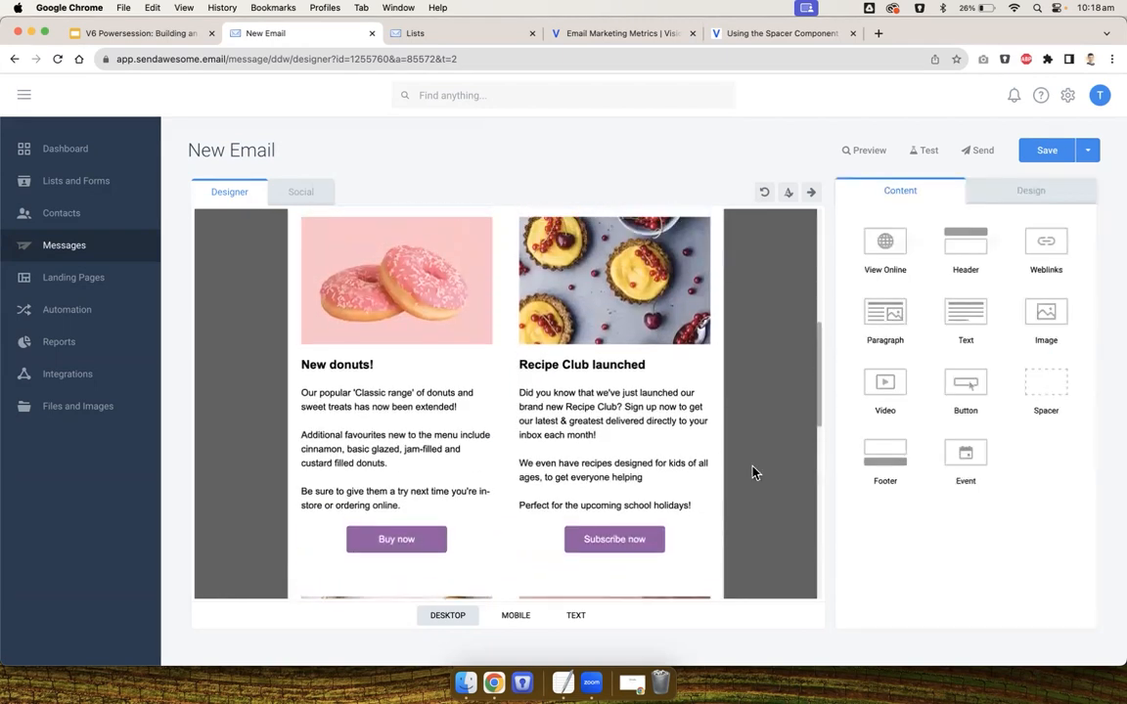
pyautogui.scroll(-3, 751, 473)
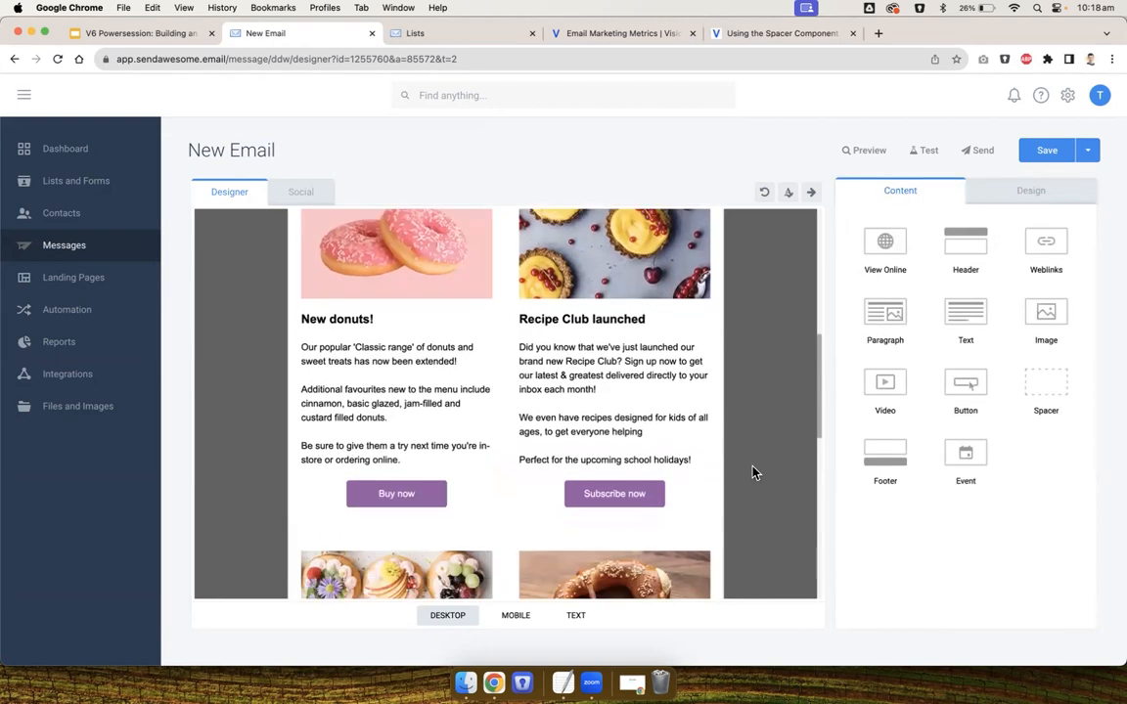
pyautogui.click(141, 33)
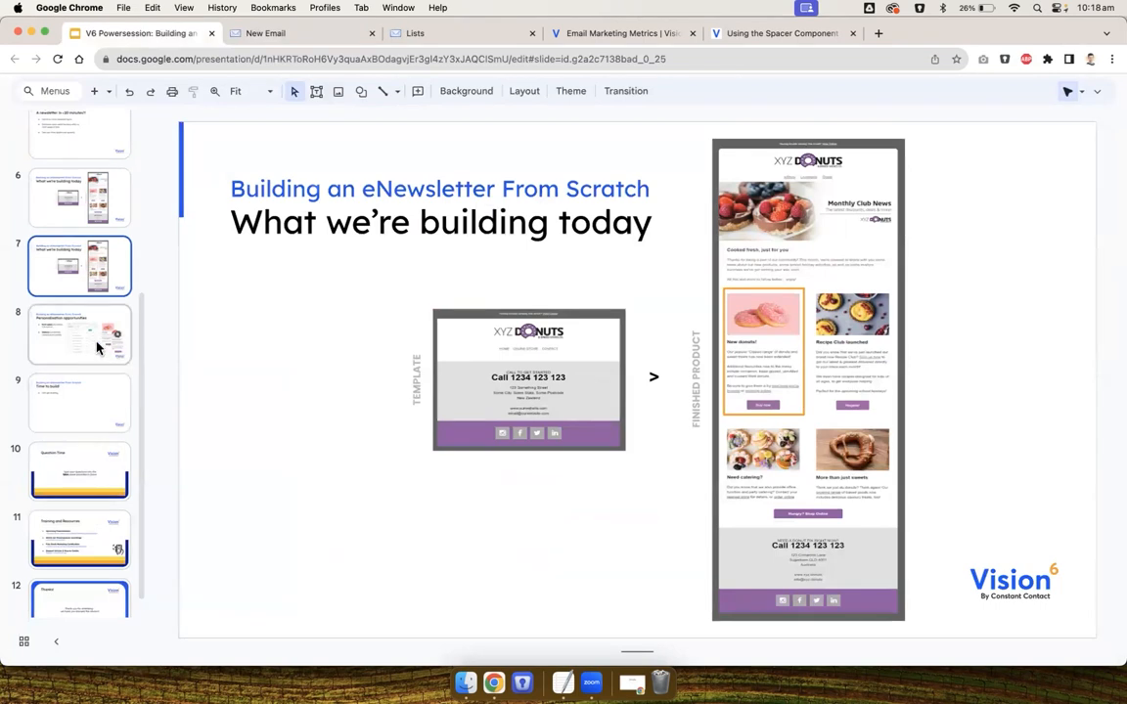
pyautogui.click(86, 309)
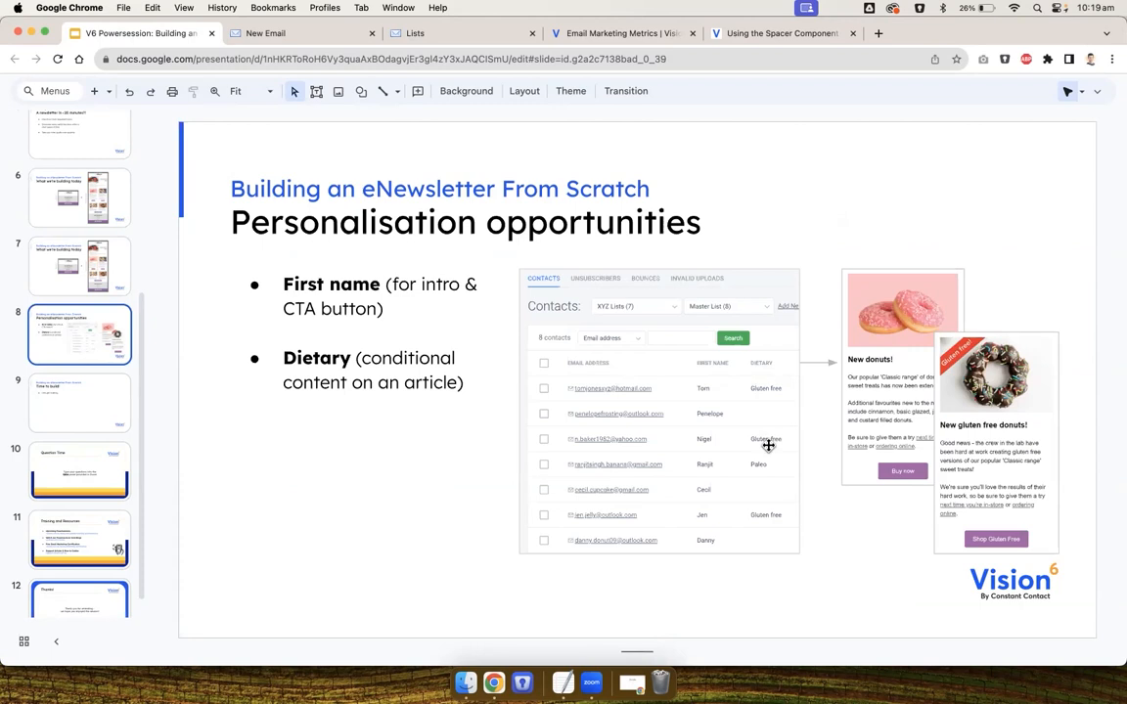
pyautogui.click(948, 452)
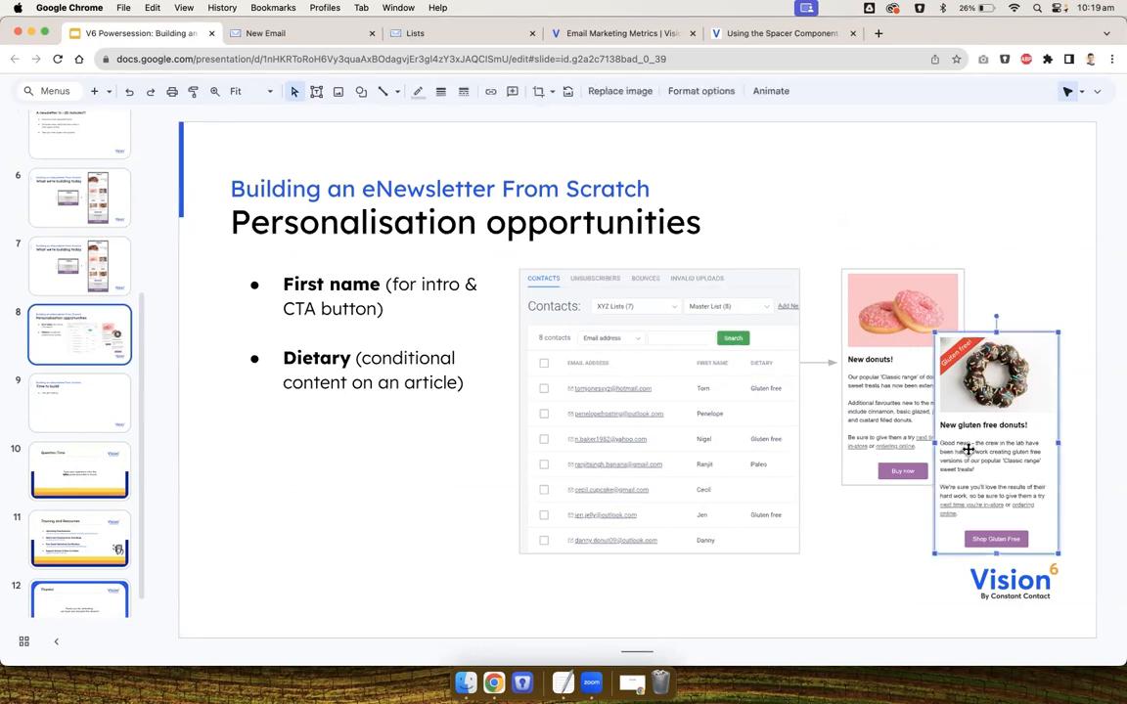
pyautogui.click(1015, 278)
pyautogui.click(328, 37)
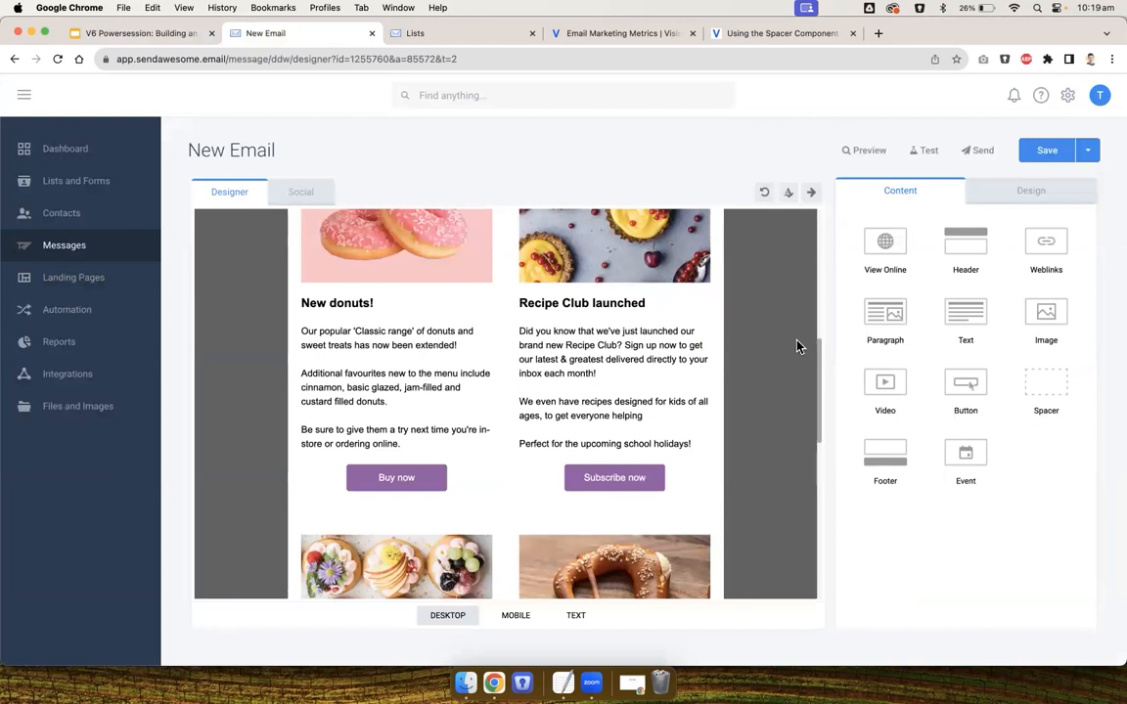
# Add a condition to the New donuts block showing it to XYZ Customers whose Dietary field includes Gluten free
pyautogui.scroll(1, 797, 344)
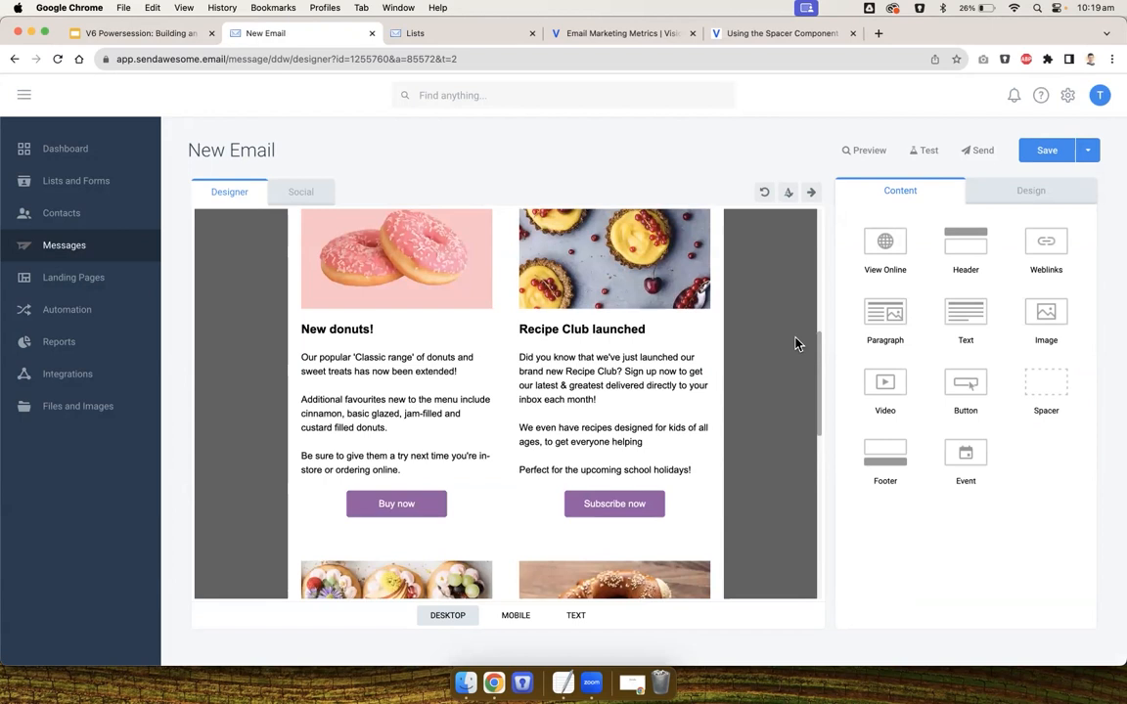
pyautogui.scroll(1, 797, 344)
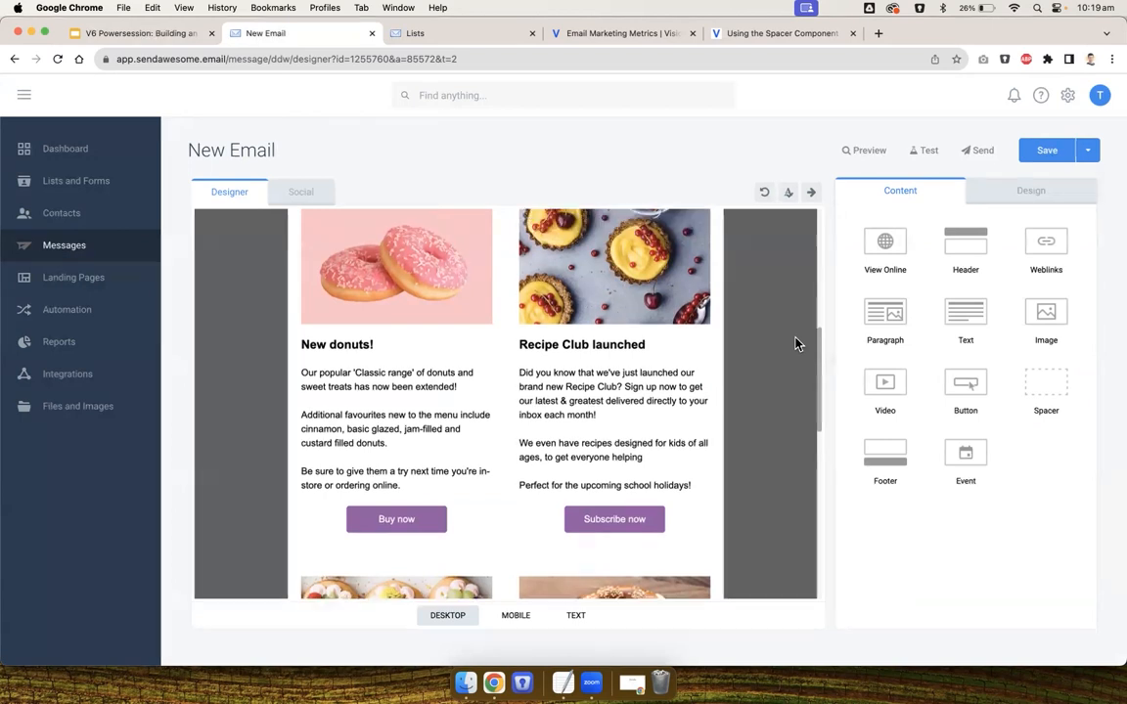
pyautogui.click(448, 386)
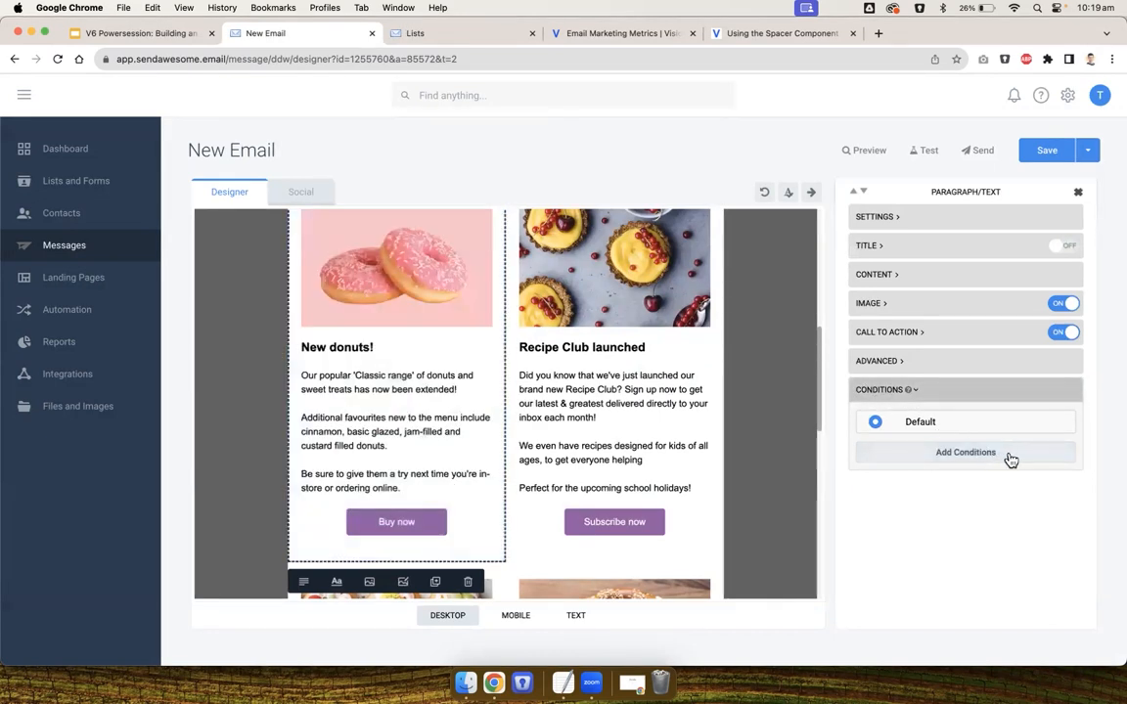
pyautogui.click(1011, 456)
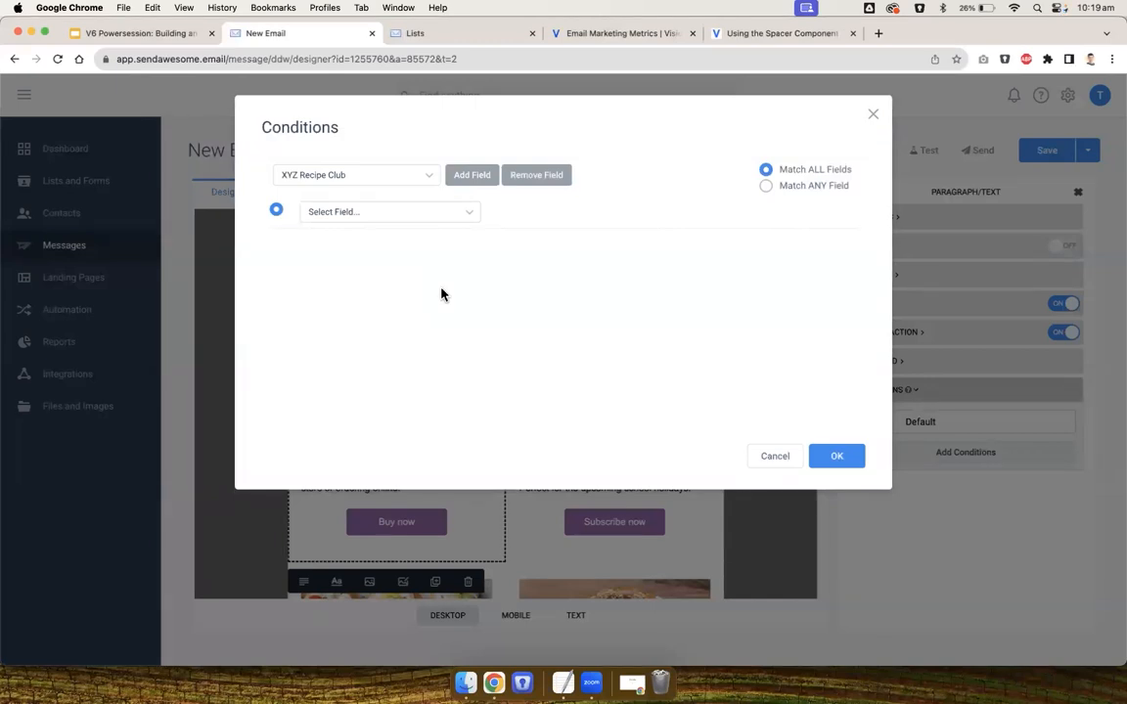
pyautogui.click(364, 215)
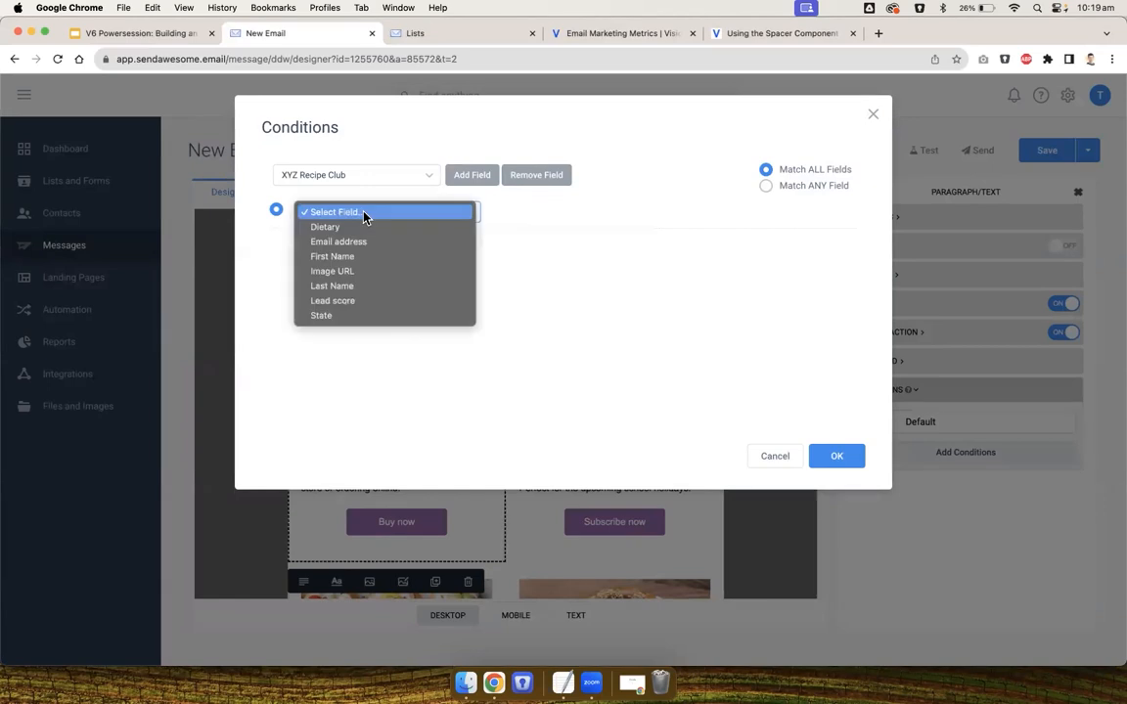
pyautogui.click(344, 176)
pyautogui.click(344, 176)
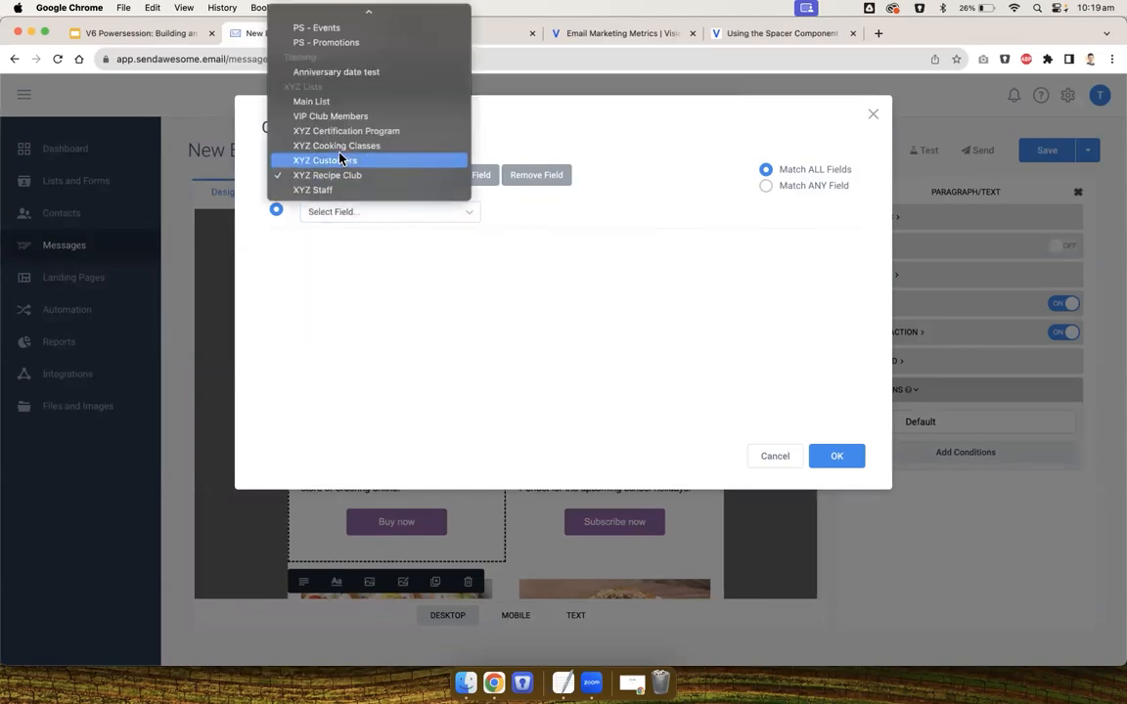
pyautogui.click(337, 160)
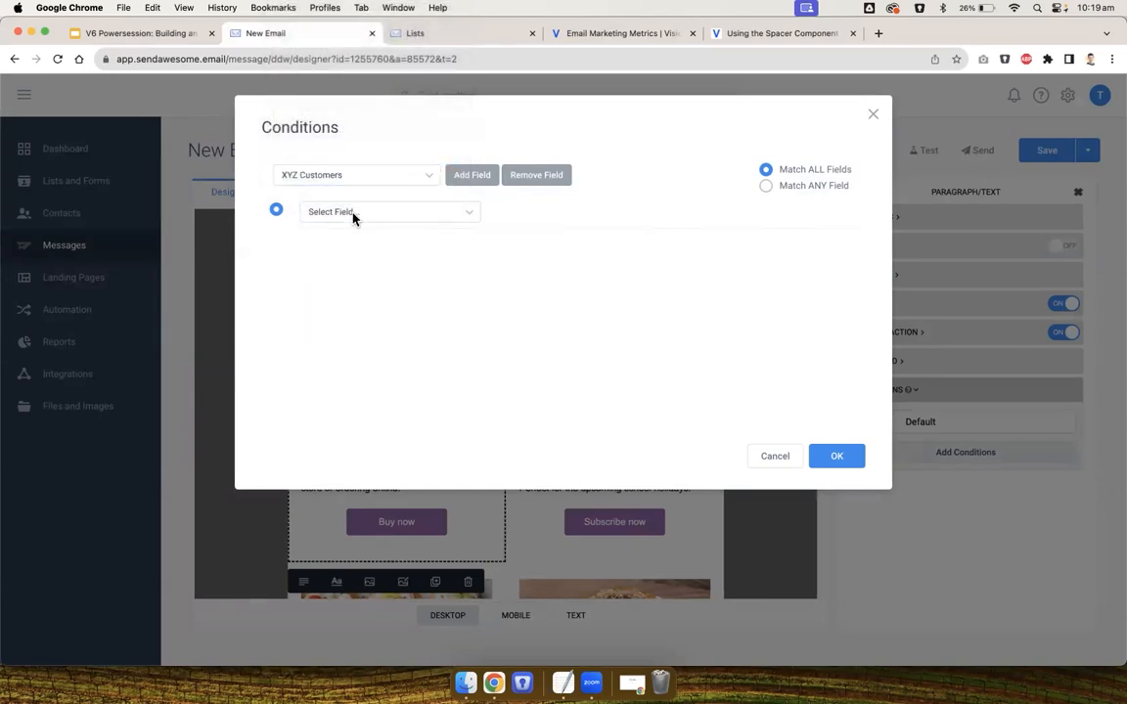
pyautogui.click(353, 215)
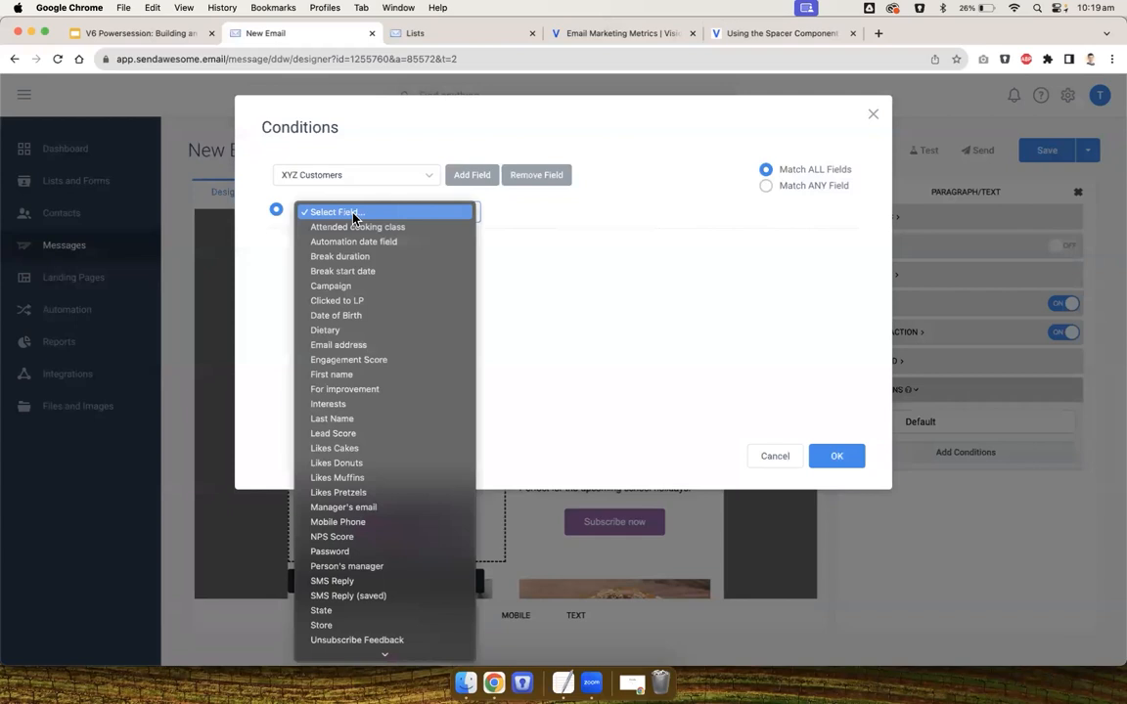
pyautogui.click(339, 332)
pyautogui.click(676, 210)
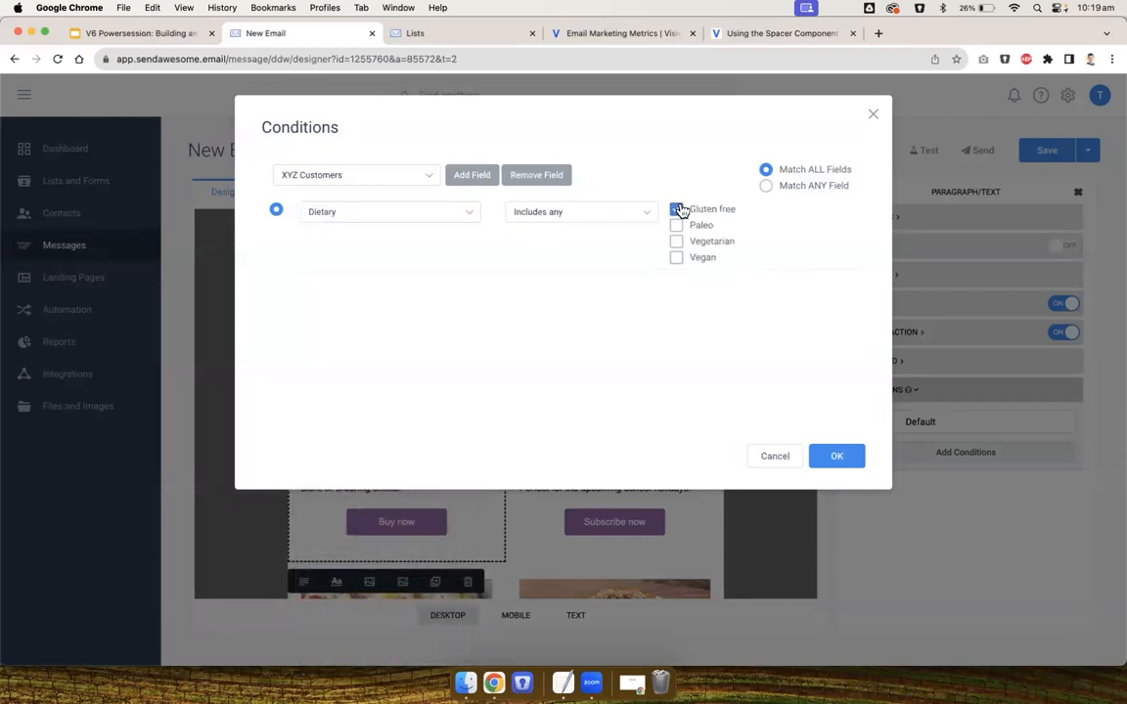
pyautogui.click(837, 457)
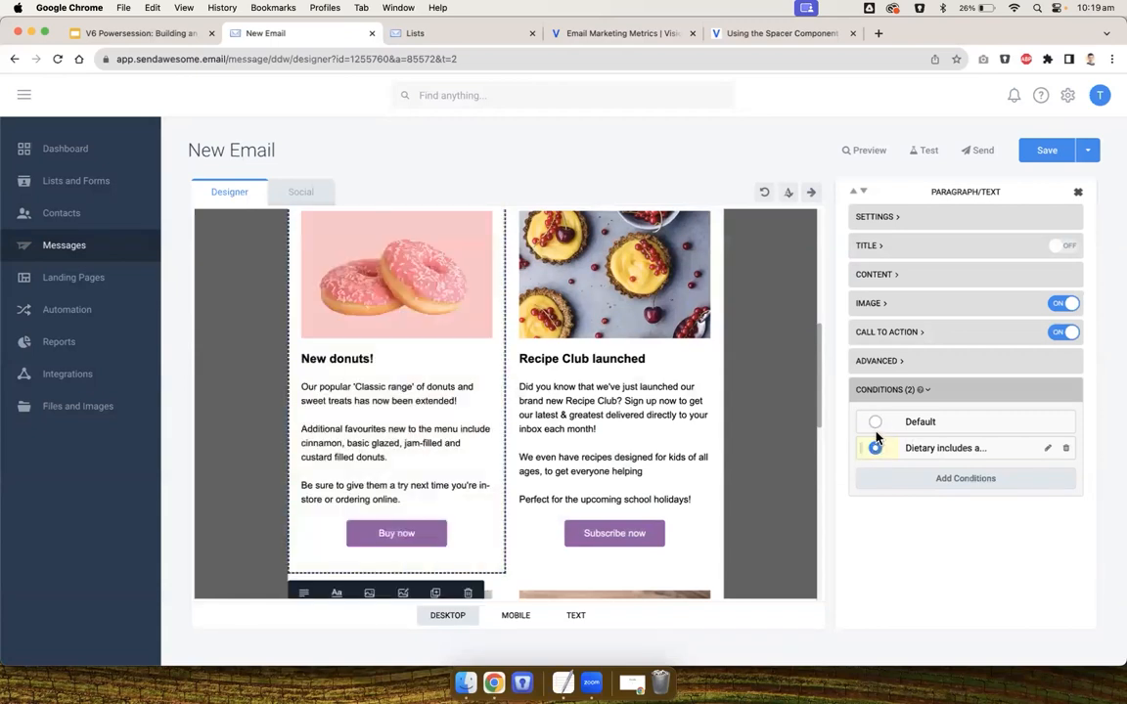
# Replace the block's gluten-free variant text with the 'New gluten free donuts!' copy from the text document
pyautogui.click(875, 423)
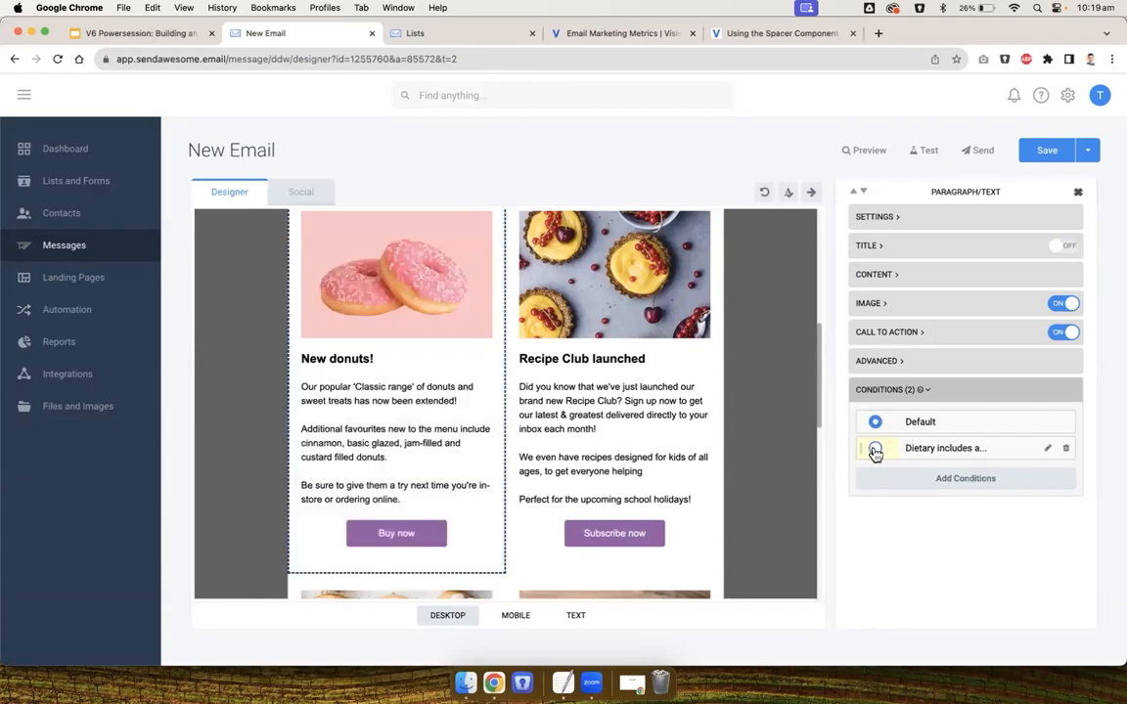
pyautogui.click(875, 450)
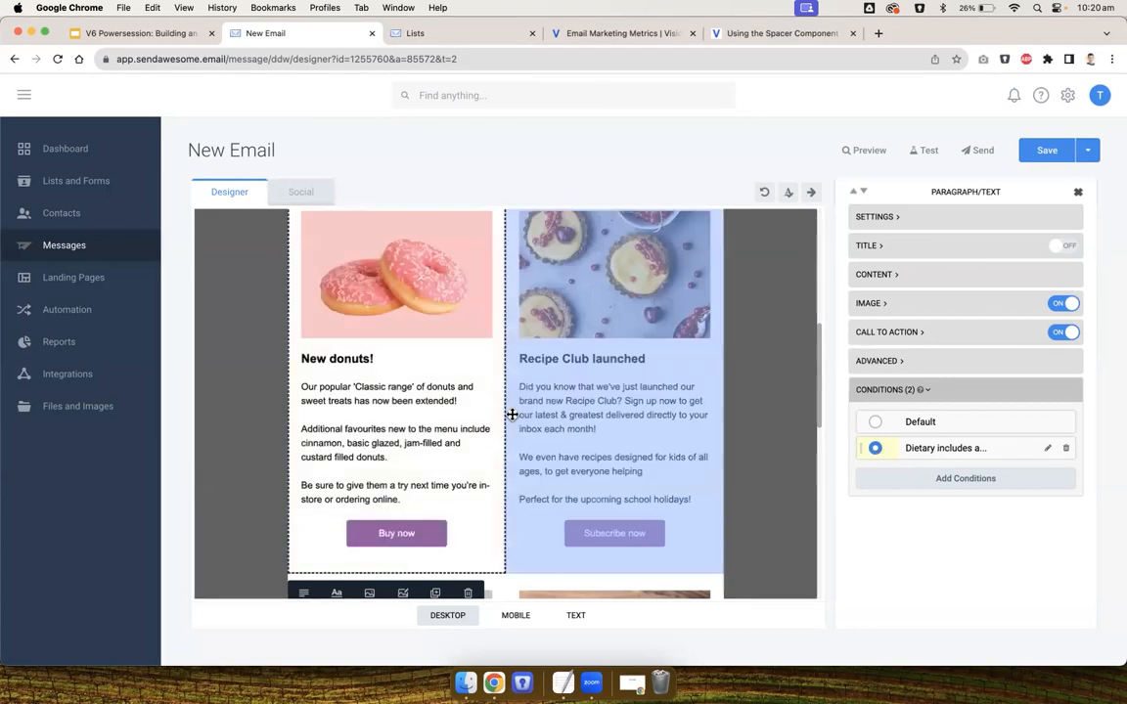
pyautogui.click(875, 425)
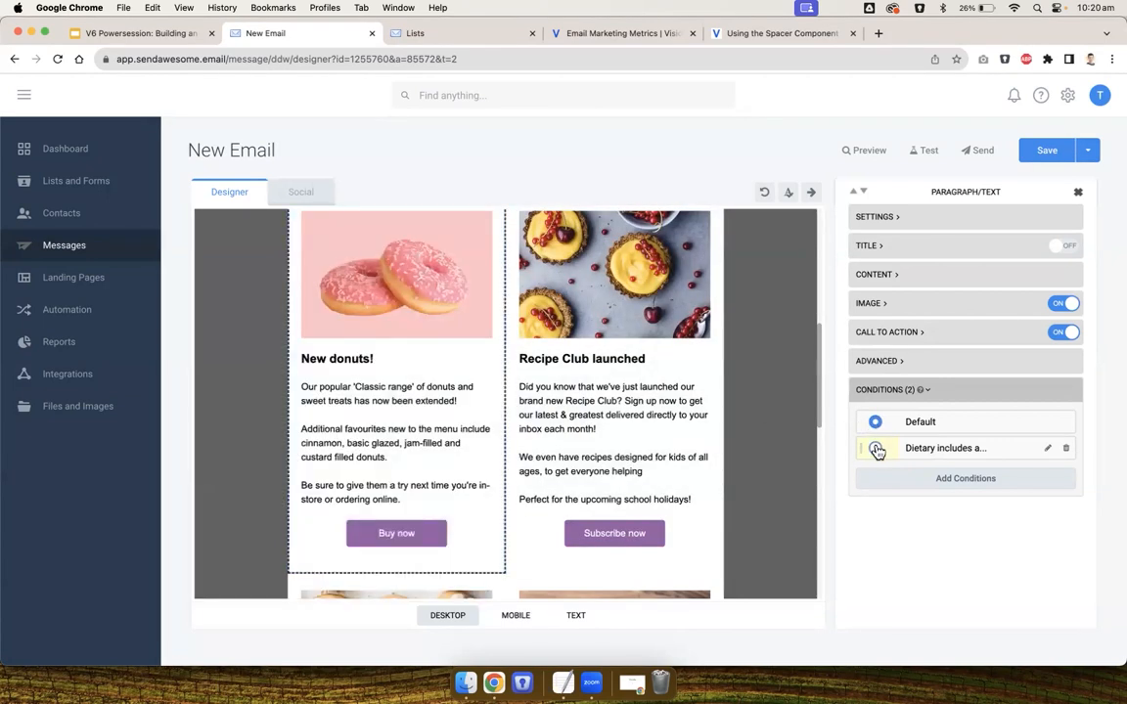
pyautogui.click(876, 449)
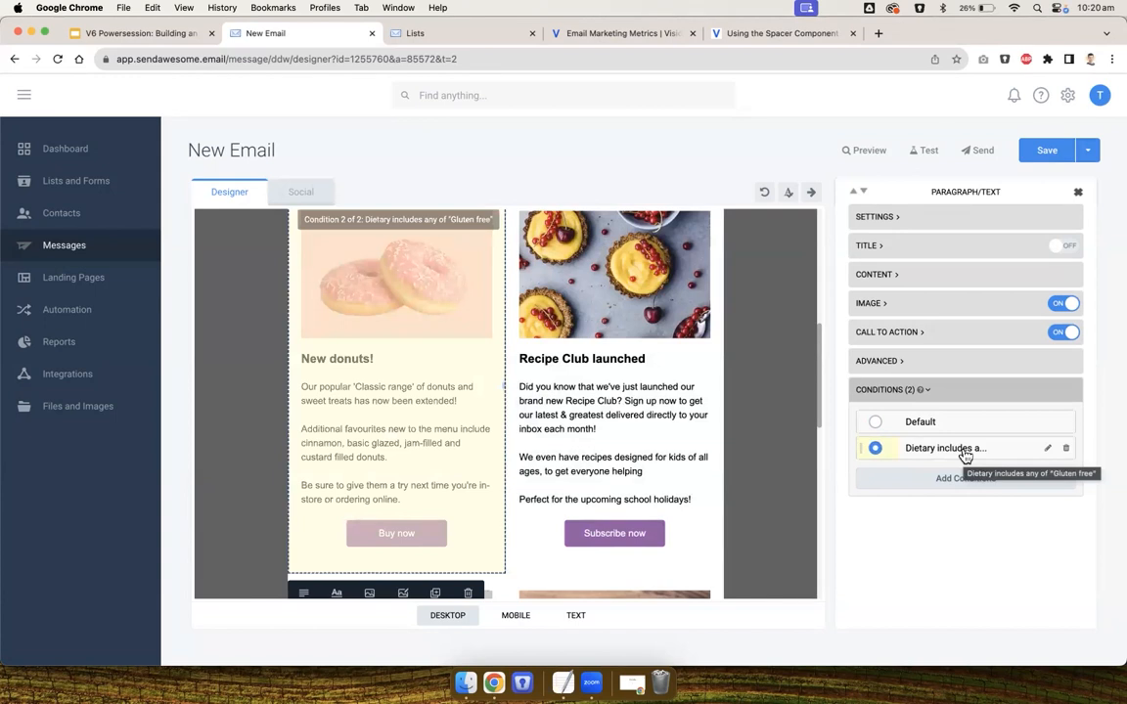
pyautogui.click(563, 682)
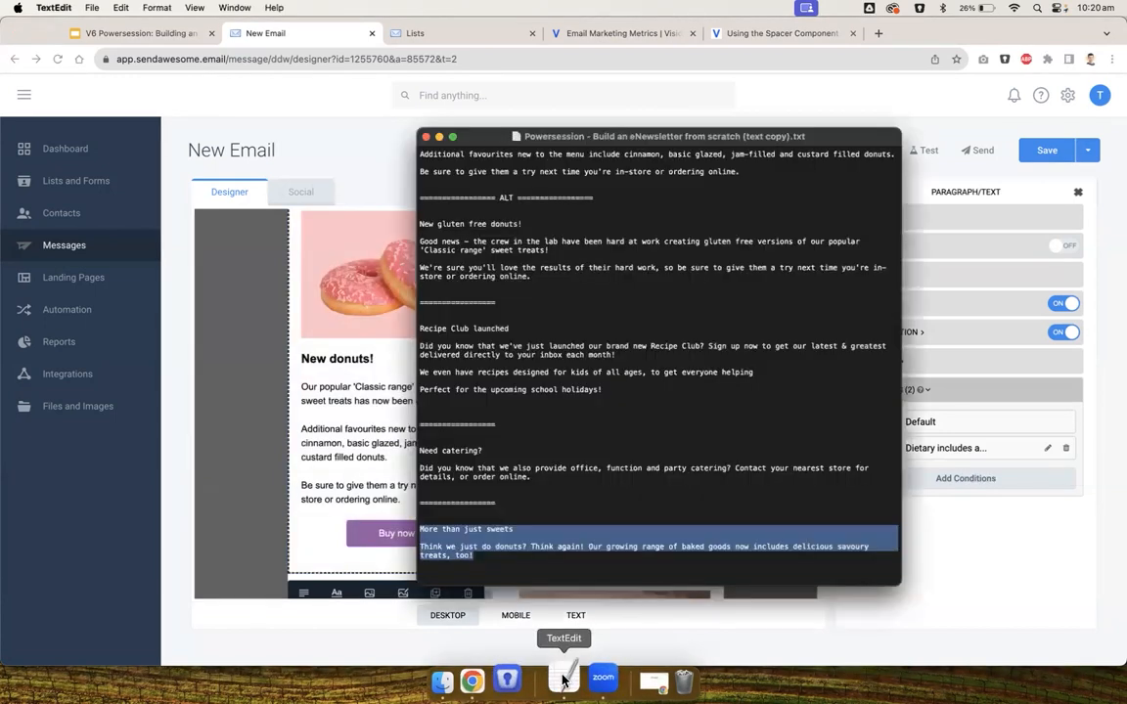
pyautogui.scroll(5, 585, 342)
pyautogui.moveTo(543, 420); pyautogui.dragTo(411, 374)
pyautogui.press('super+c')
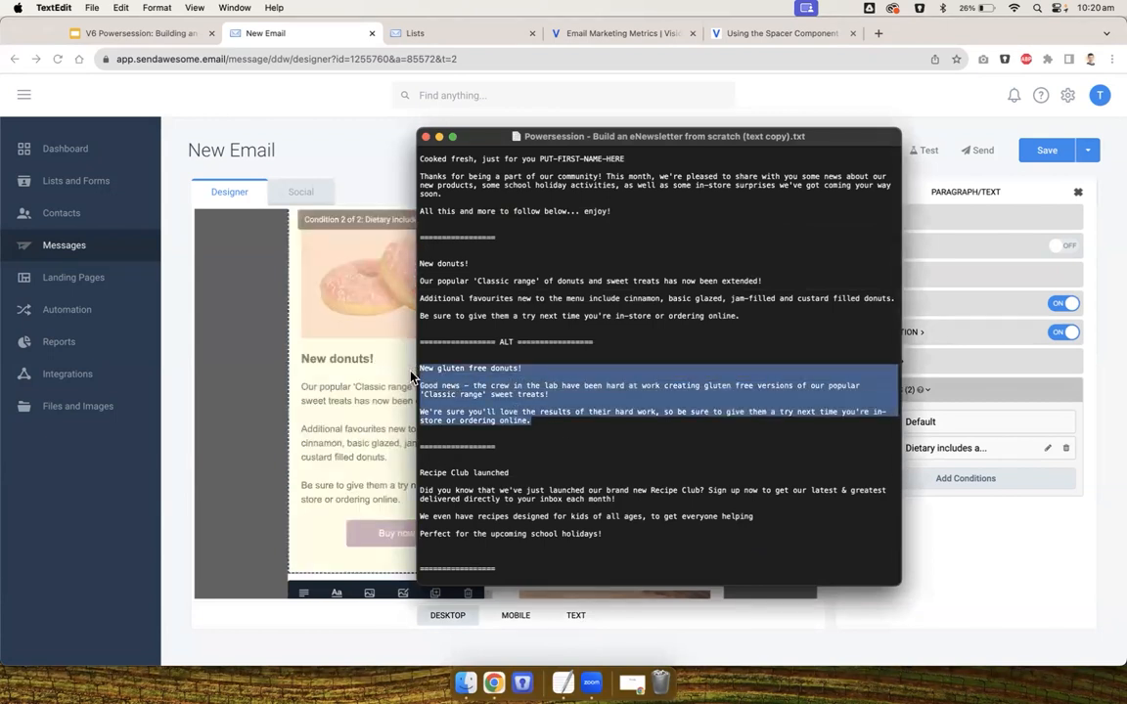
pyautogui.click(378, 396)
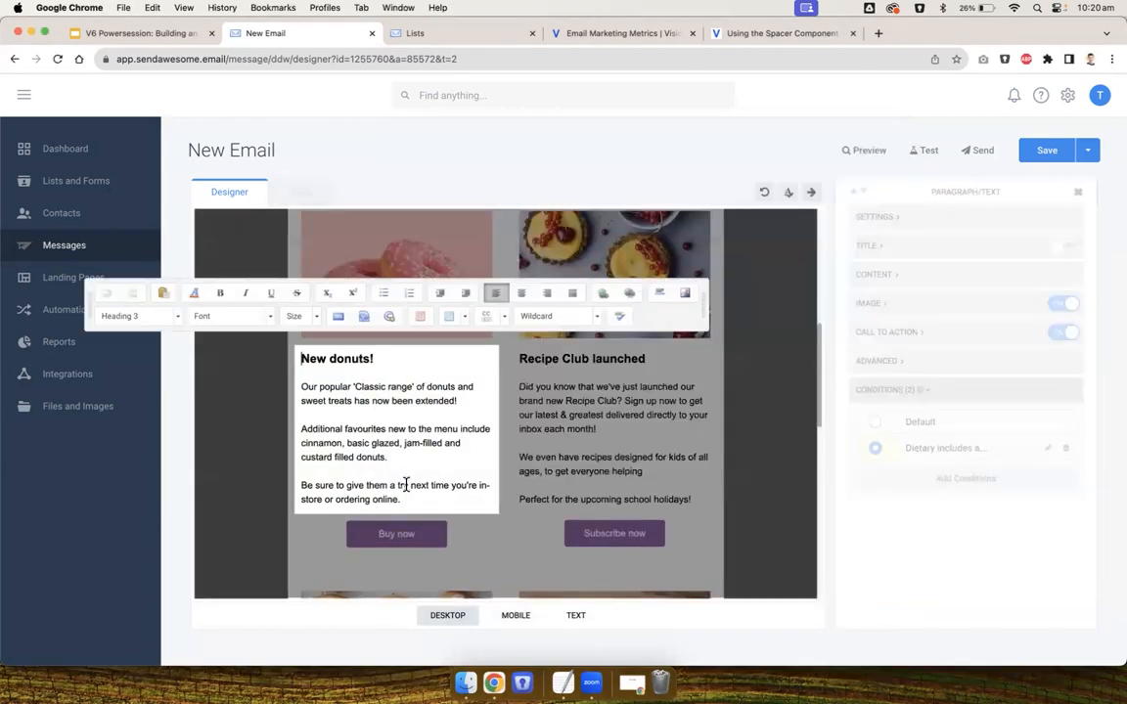
pyautogui.moveTo(410, 500); pyautogui.dragTo(275, 347)
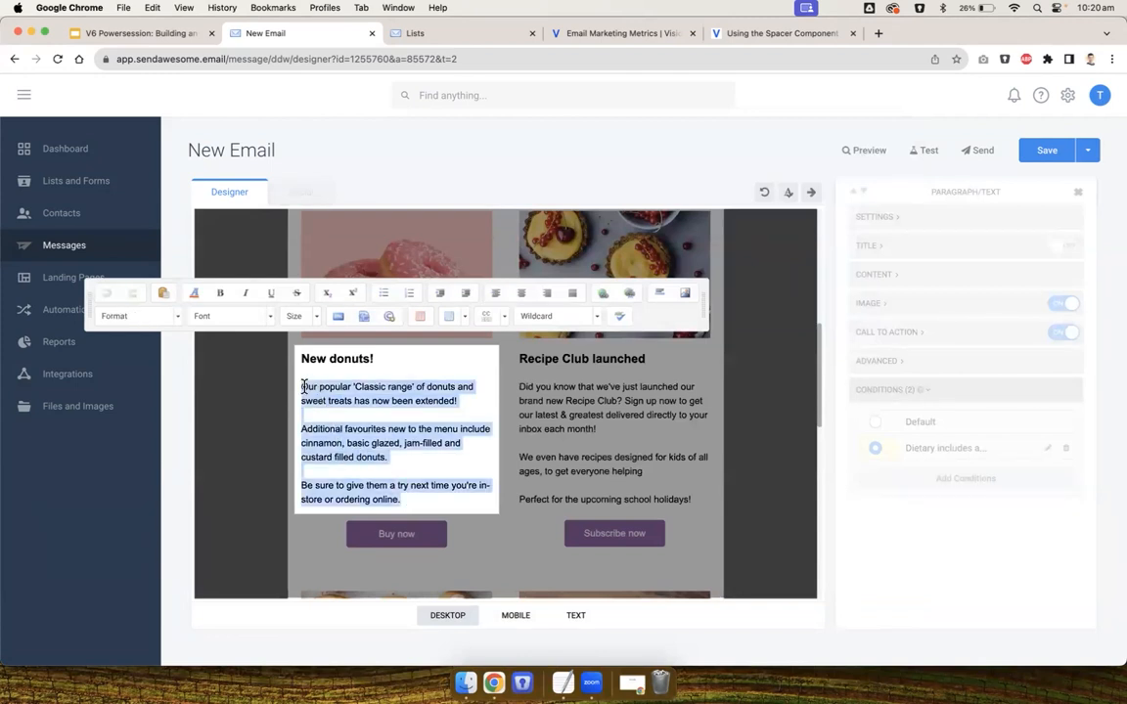
pyautogui.press('super+v')
pyautogui.moveTo(302, 385); pyautogui.dragTo(302, 358)
pyautogui.press('BackSpace')
pyautogui.click(274, 419)
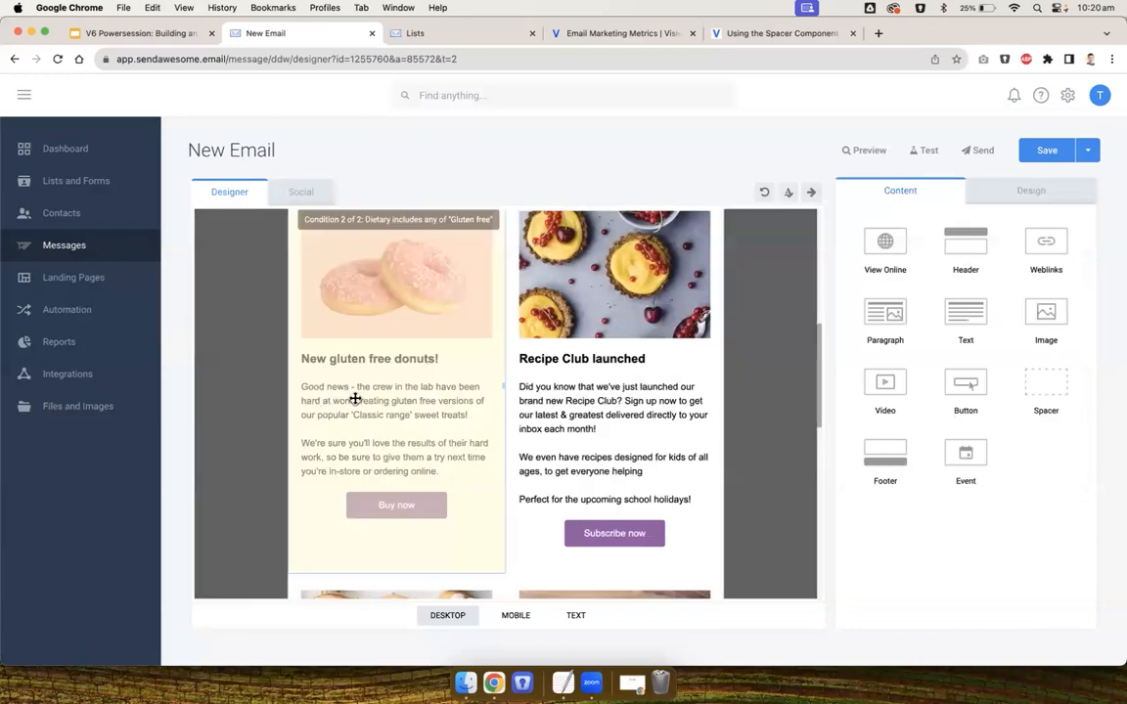
# Swap the gluten-free variant's image for product_donut-glutenfree.jpg from the XYZ Product Photos folder
pyautogui.doubleClick(366, 300)
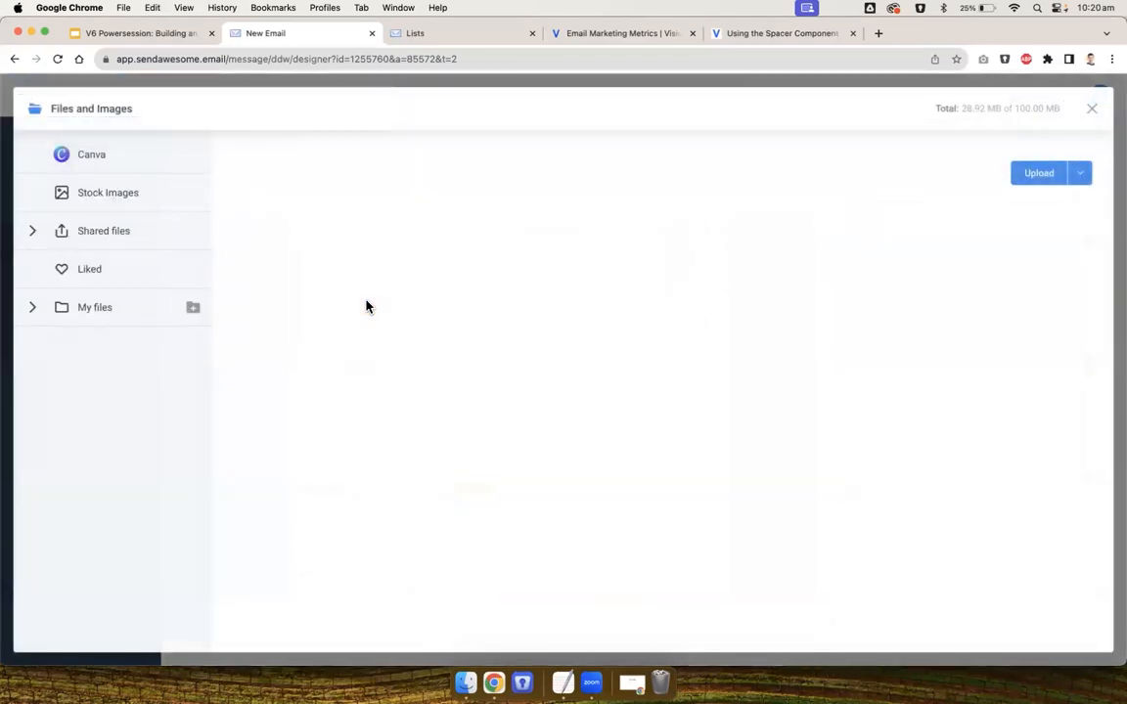
pyautogui.scroll(-1, 382, 326)
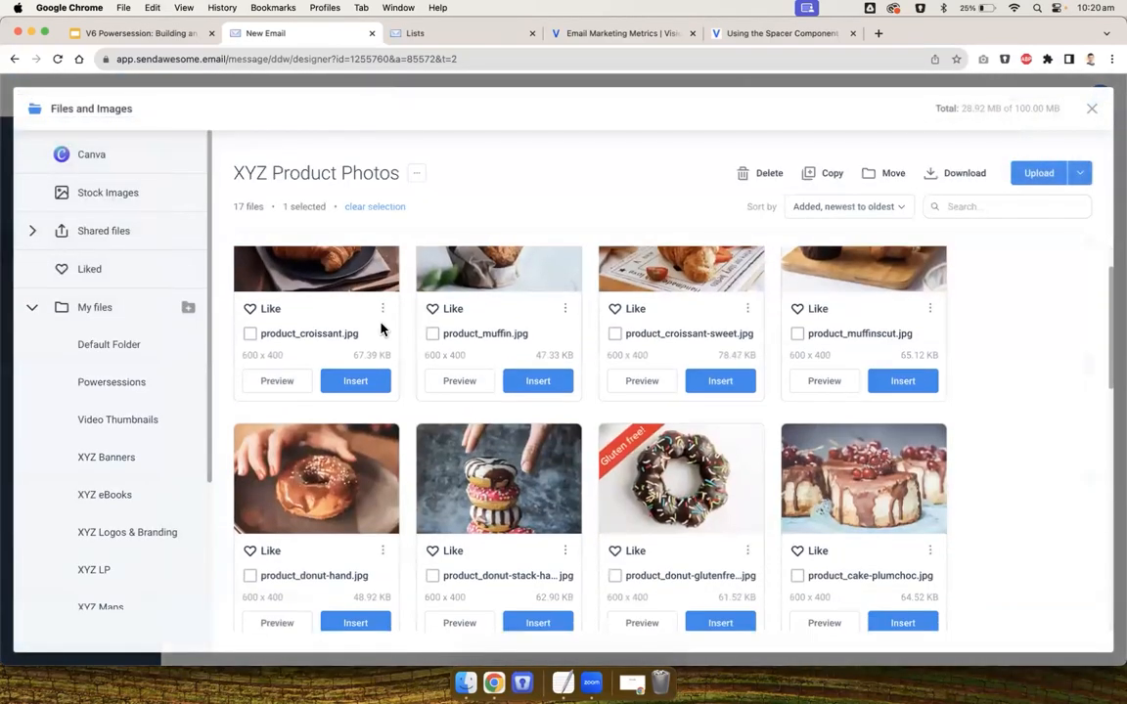
pyautogui.scroll(-3, 573, 295)
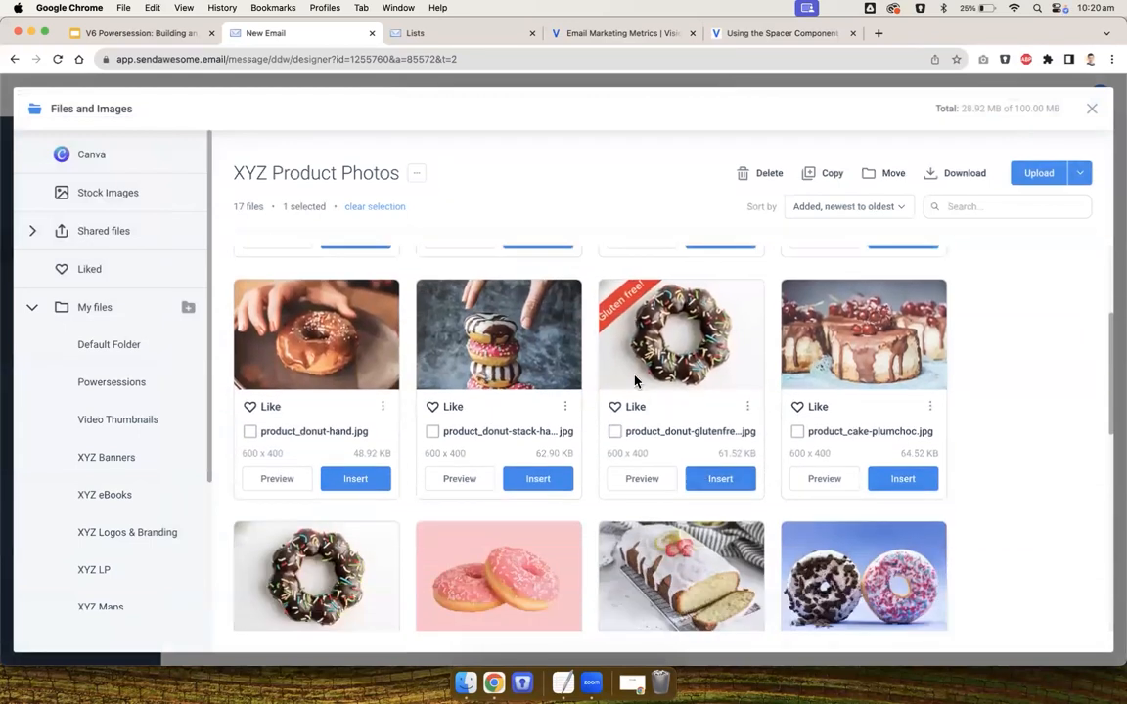
pyautogui.click(709, 485)
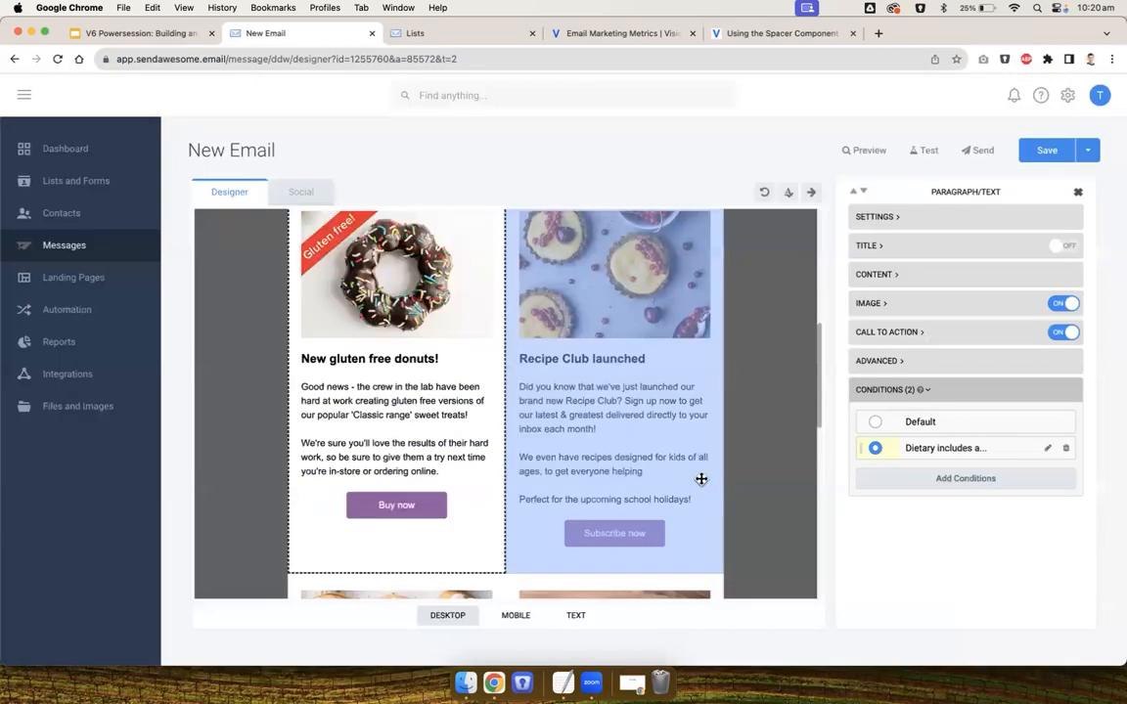
pyautogui.click(742, 422)
# Switch the donuts block between its Default and Dietary condition variants to compare them
pyautogui.scroll(-2, 745, 425)
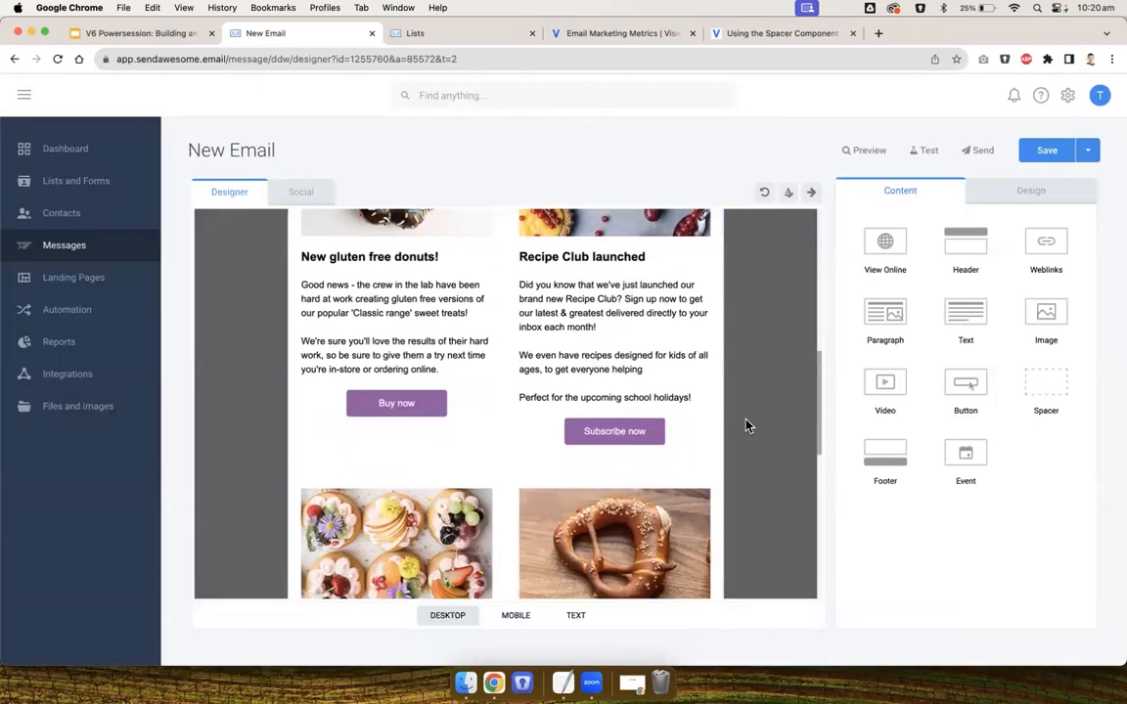
pyautogui.click(383, 341)
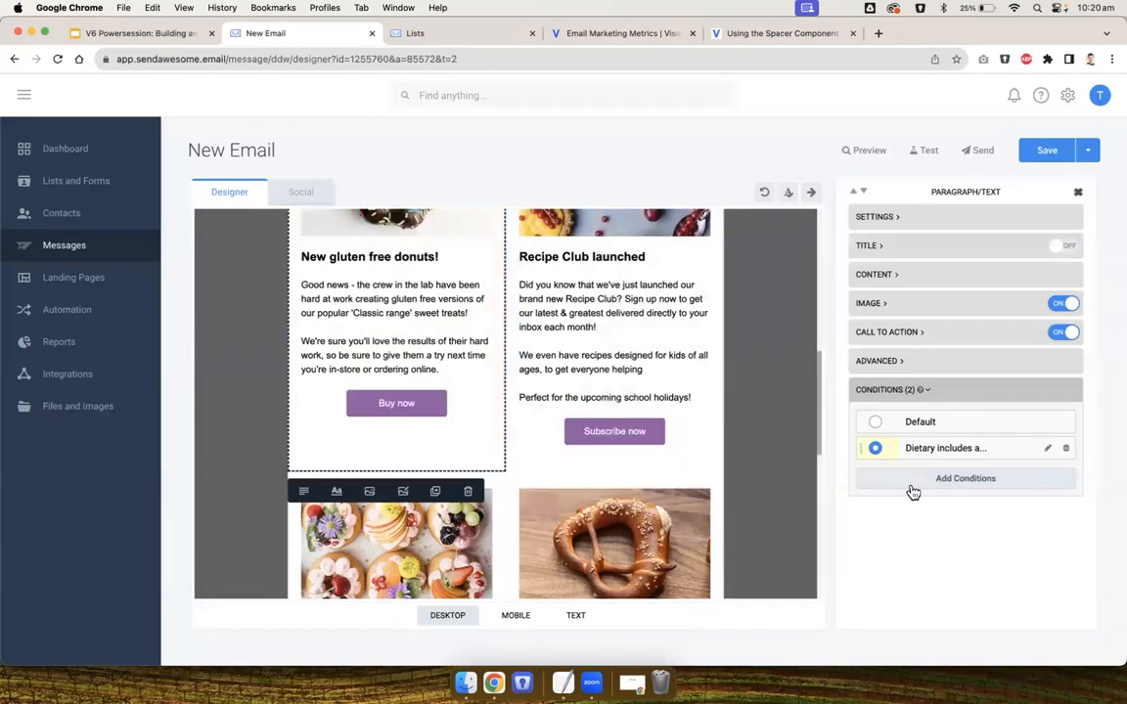
pyautogui.click(874, 422)
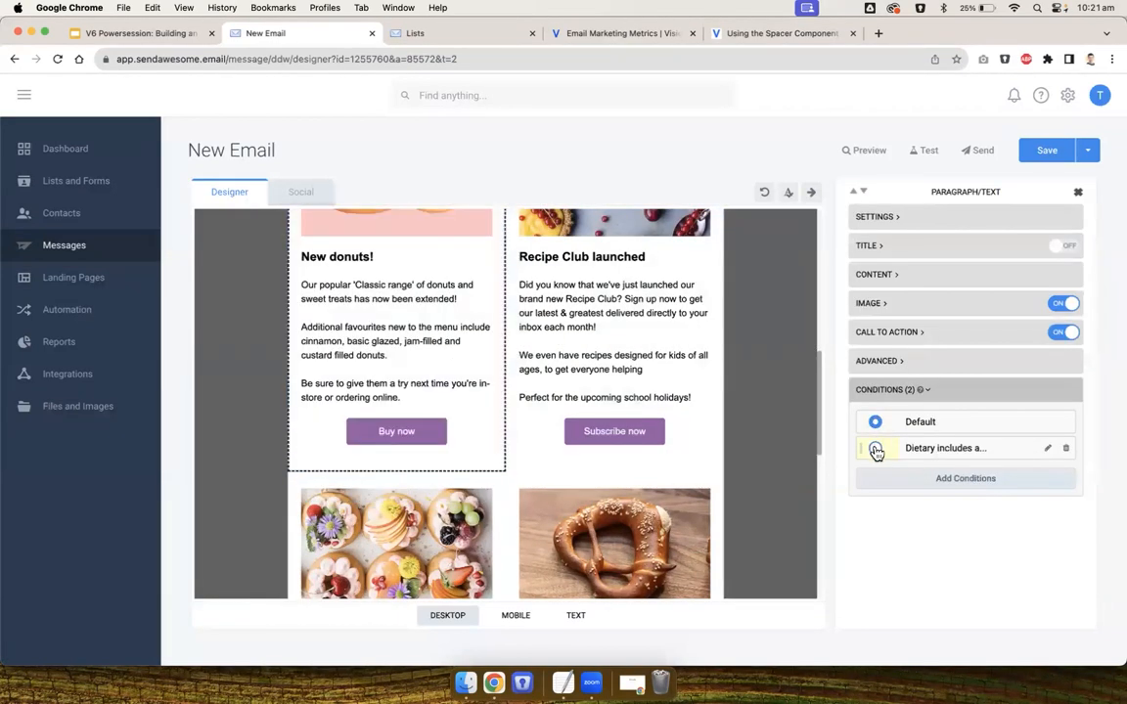
pyautogui.click(875, 450)
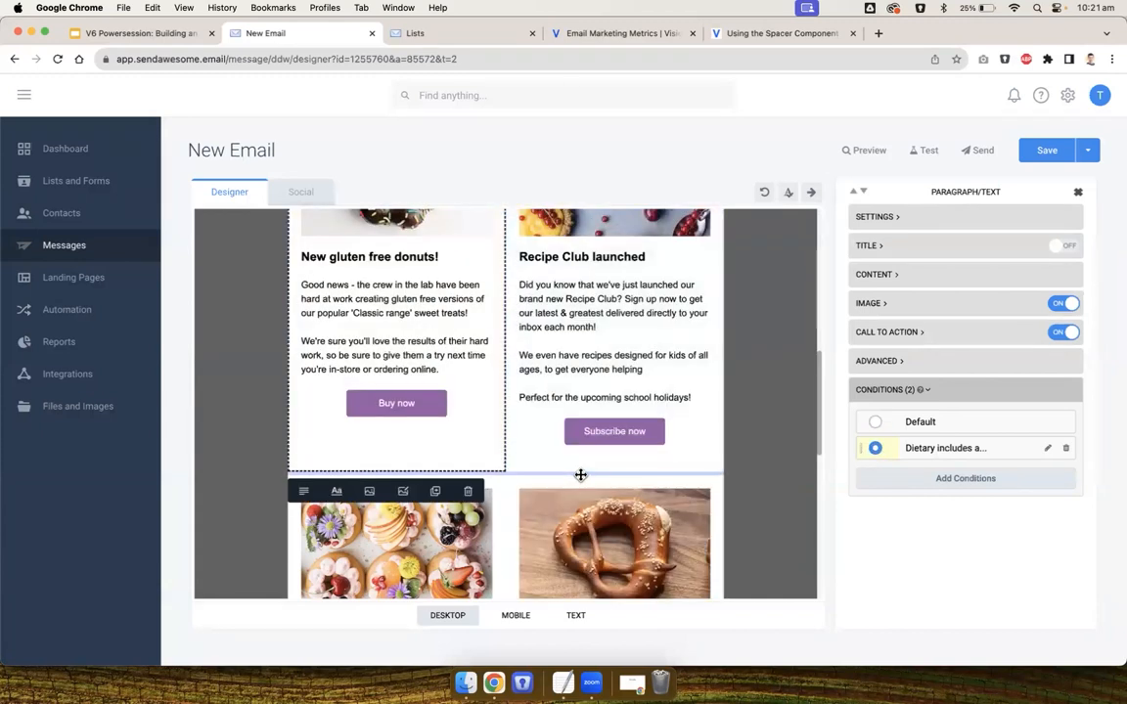
pyautogui.click(580, 474)
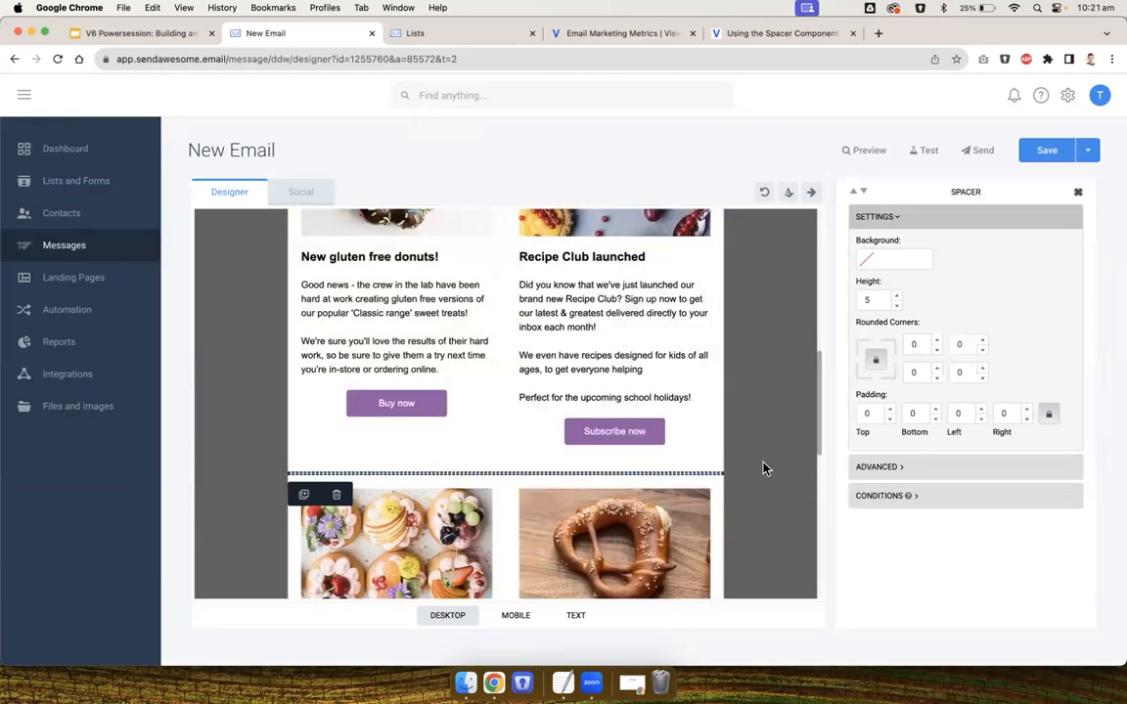
pyautogui.click(433, 337)
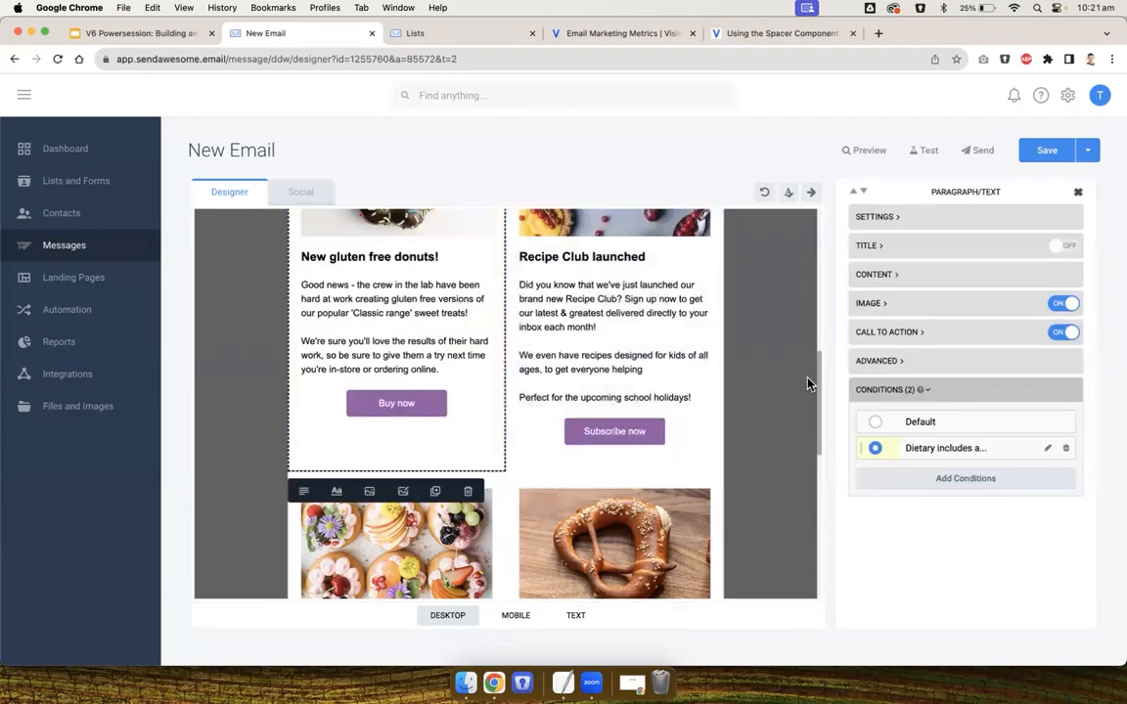
pyautogui.click(876, 424)
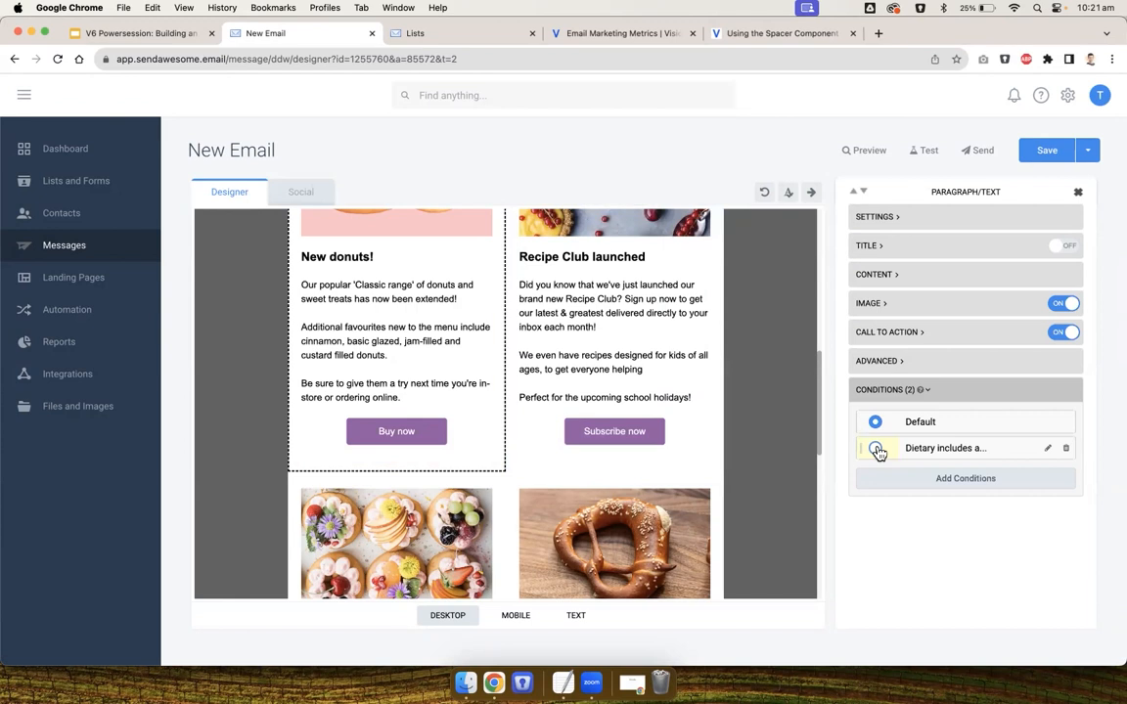
pyautogui.click(581, 473)
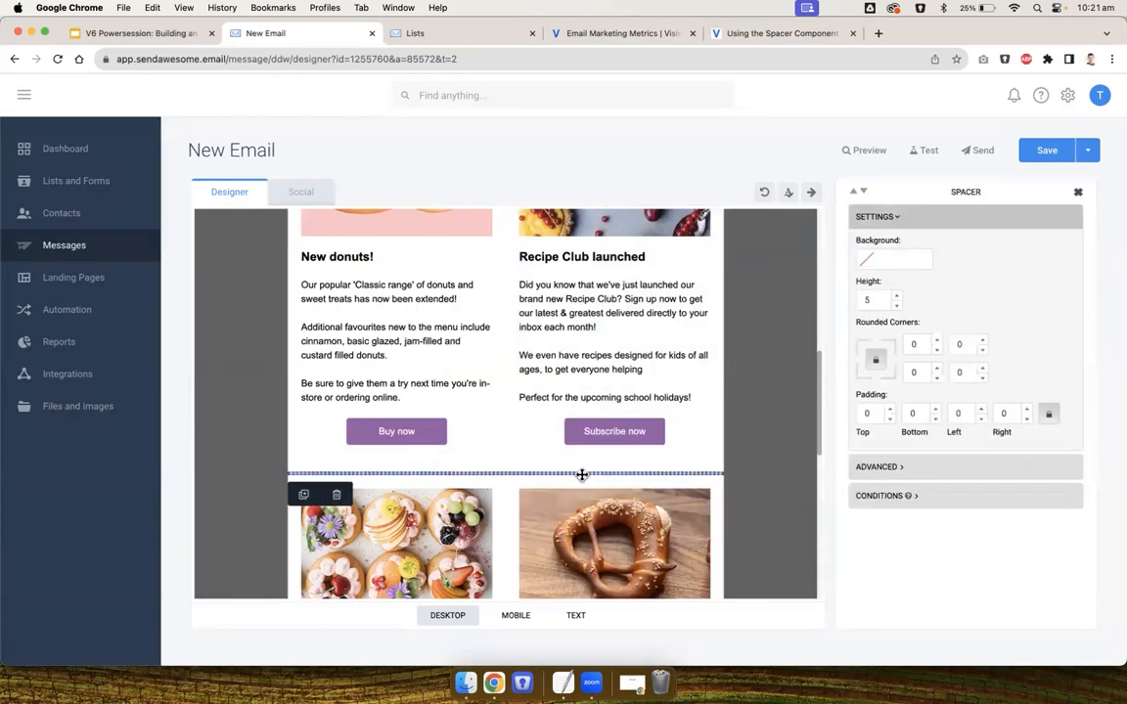
pyautogui.click(772, 461)
pyautogui.scroll(-4, 772, 462)
pyautogui.scroll(2, 772, 462)
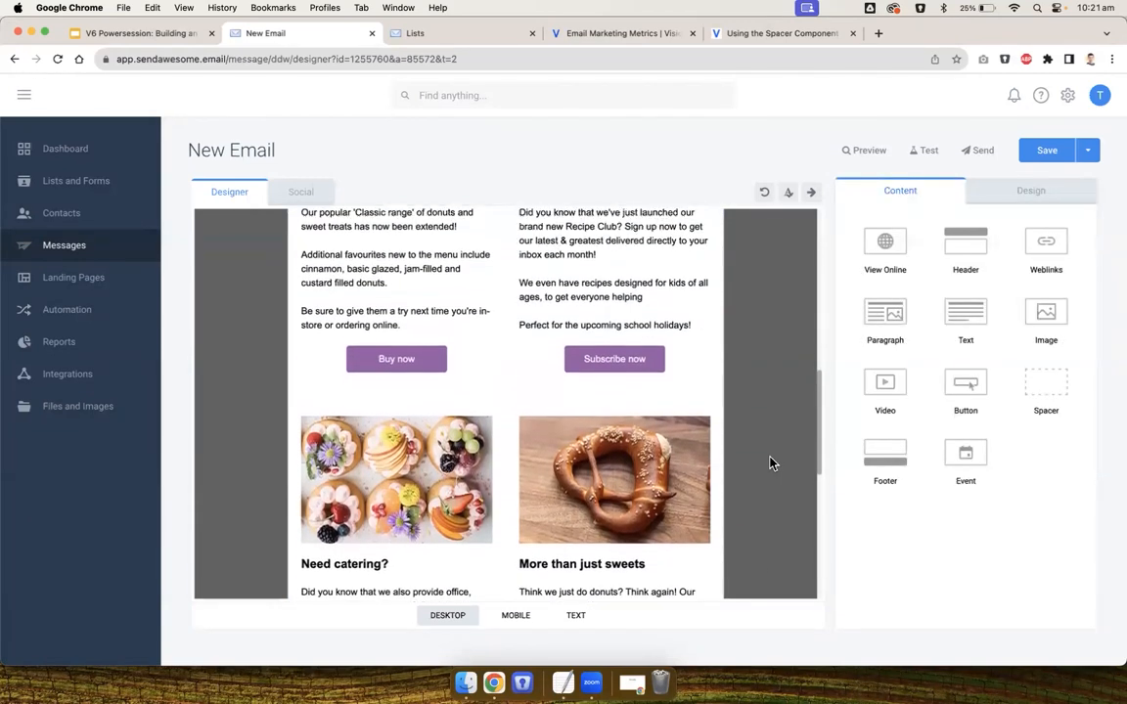
pyautogui.scroll(2, 771, 462)
pyautogui.scroll(3, 772, 462)
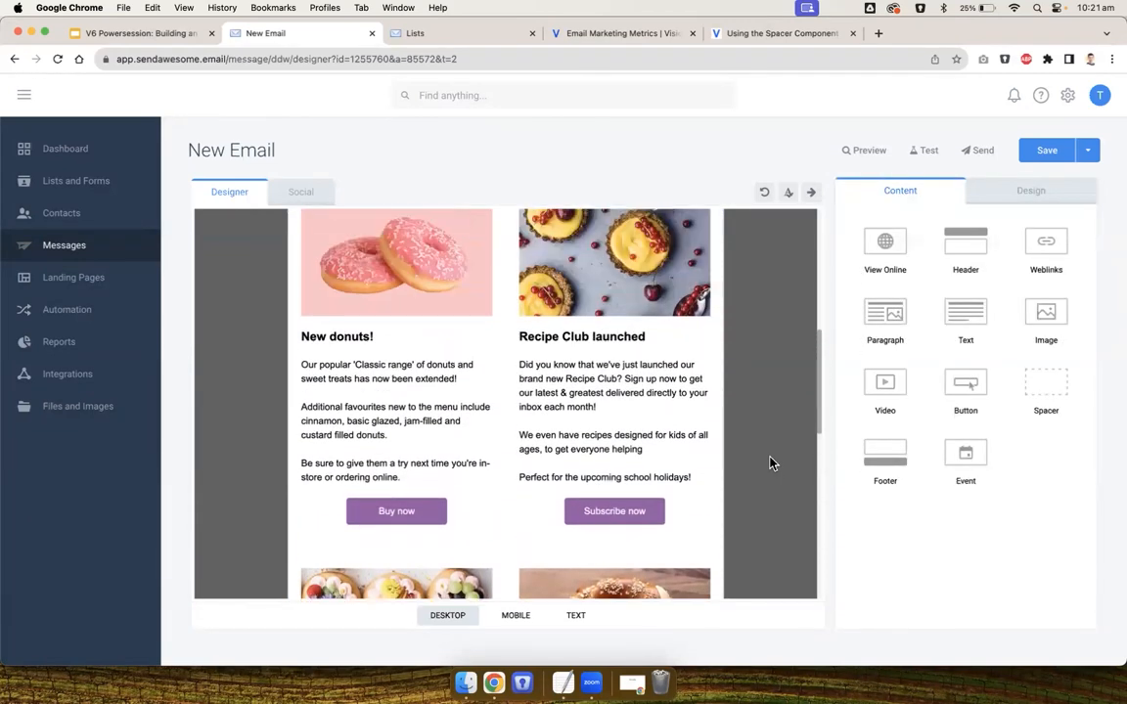
pyautogui.click(402, 395)
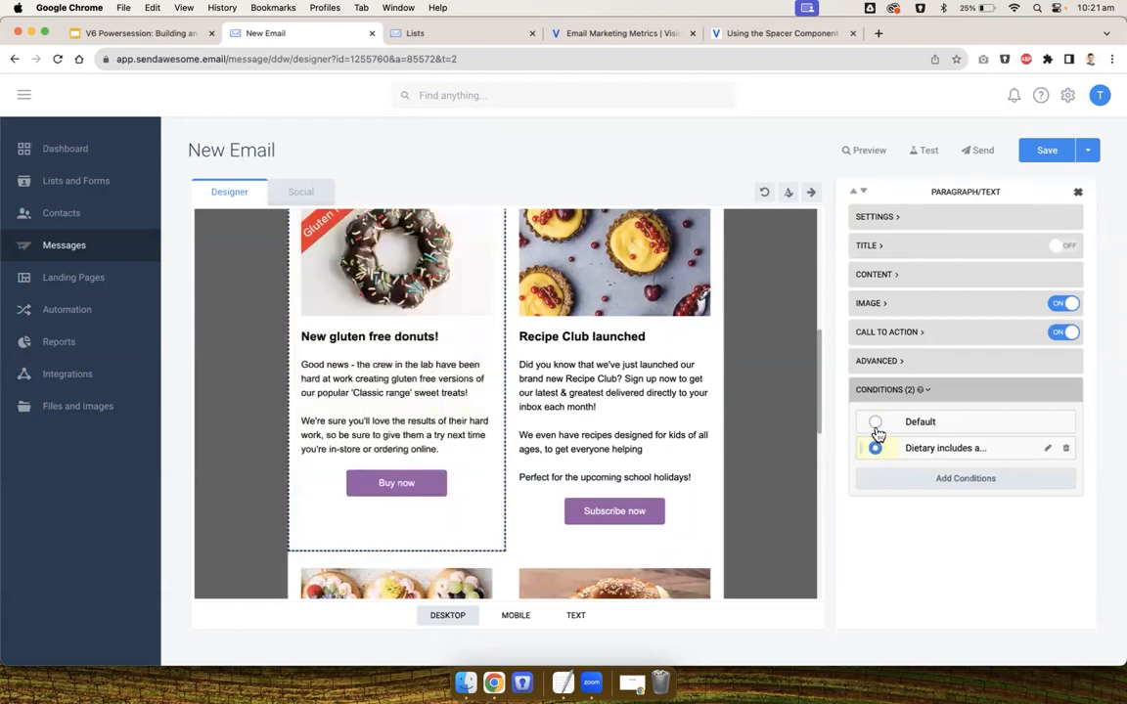
pyautogui.click(779, 428)
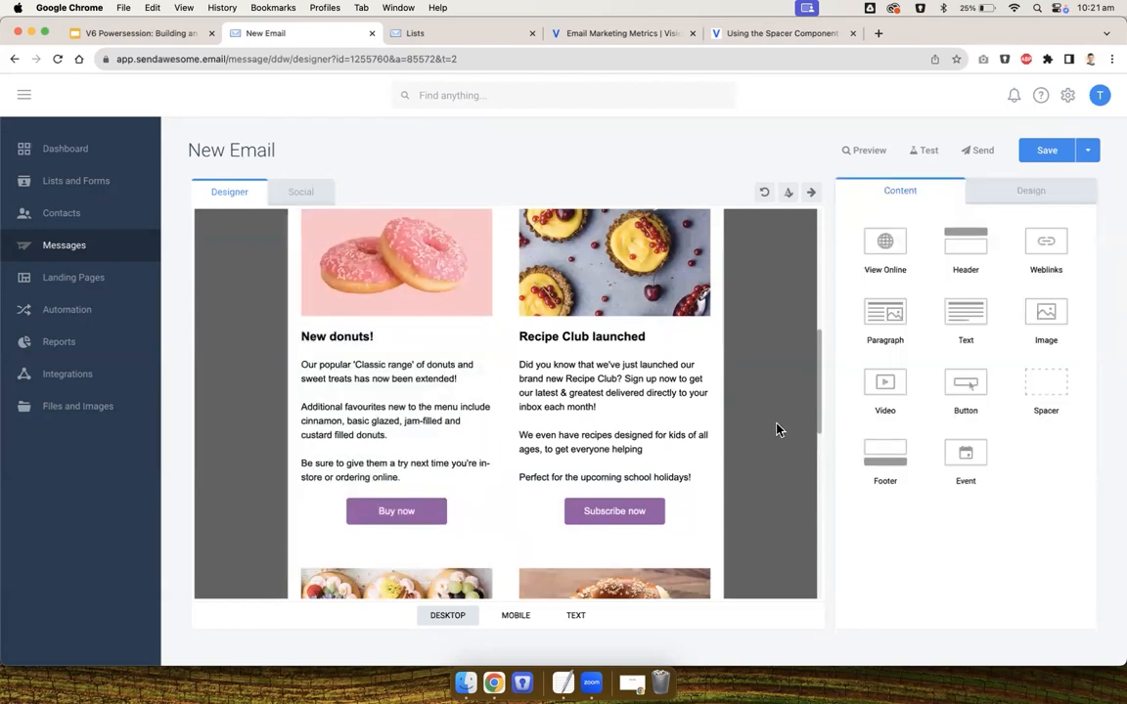
# Select the donuts block's Dietary variant and change its call-to-action button text to 'Shop gluten free'
pyautogui.click(675, 403)
pyautogui.scroll(-4, 626, 431)
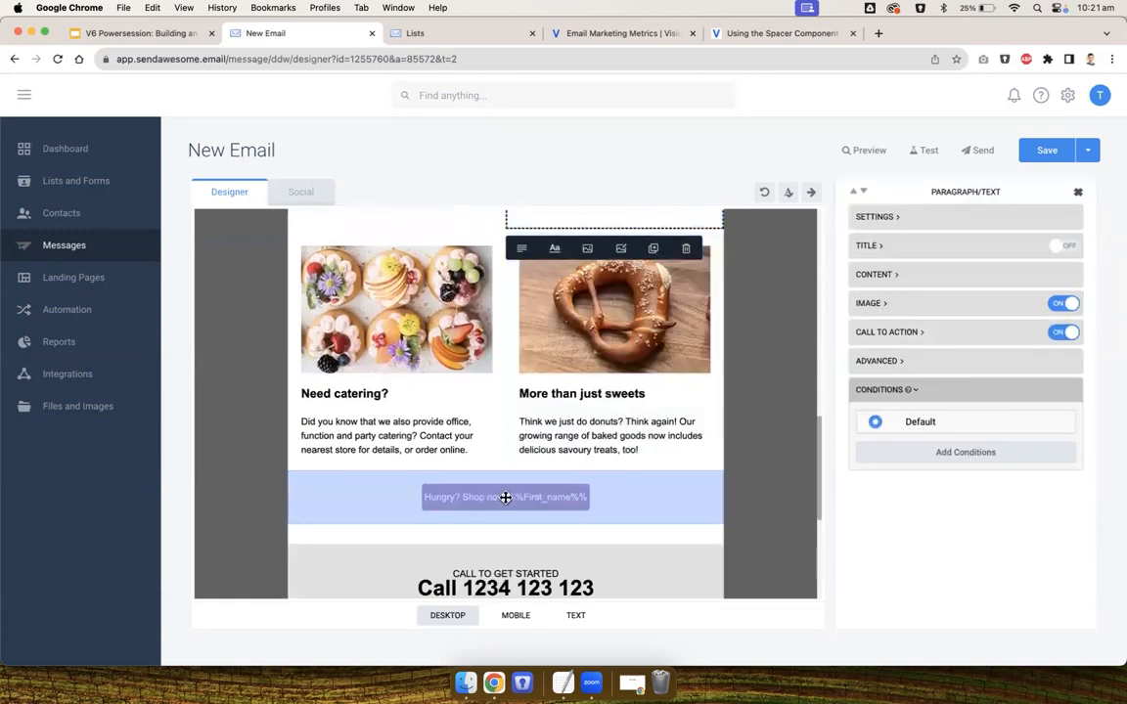
pyautogui.click(505, 497)
pyautogui.click(766, 432)
pyautogui.scroll(4, 767, 432)
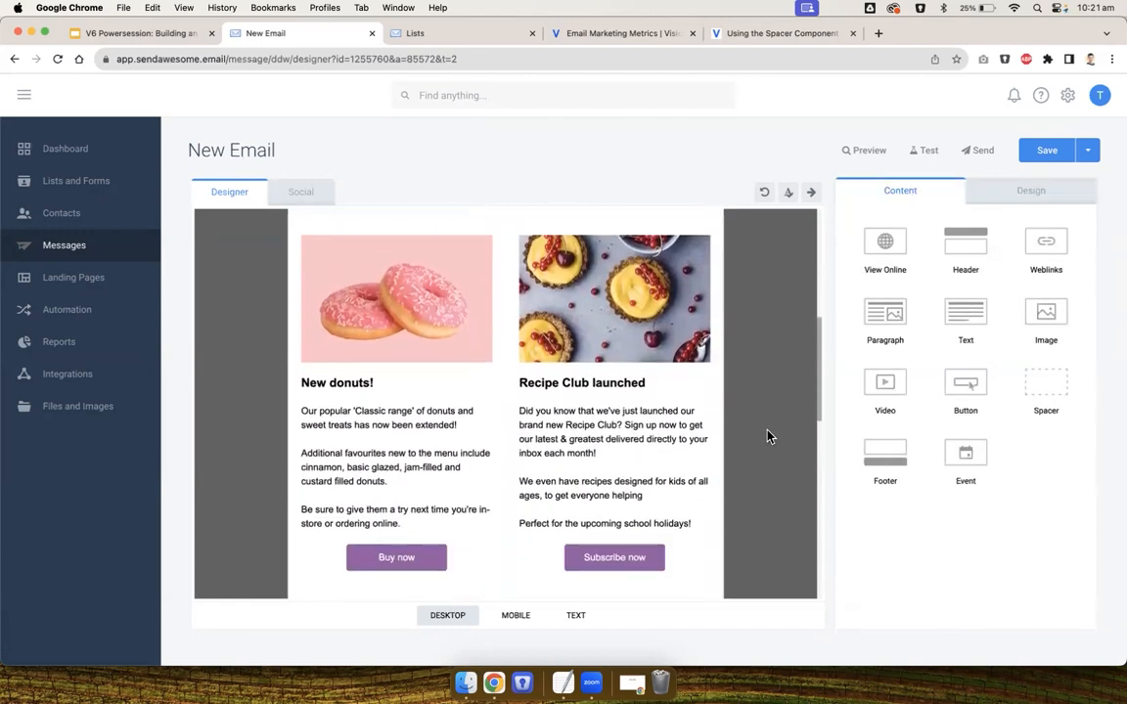
pyautogui.scroll(-1, 766, 436)
pyautogui.click(366, 466)
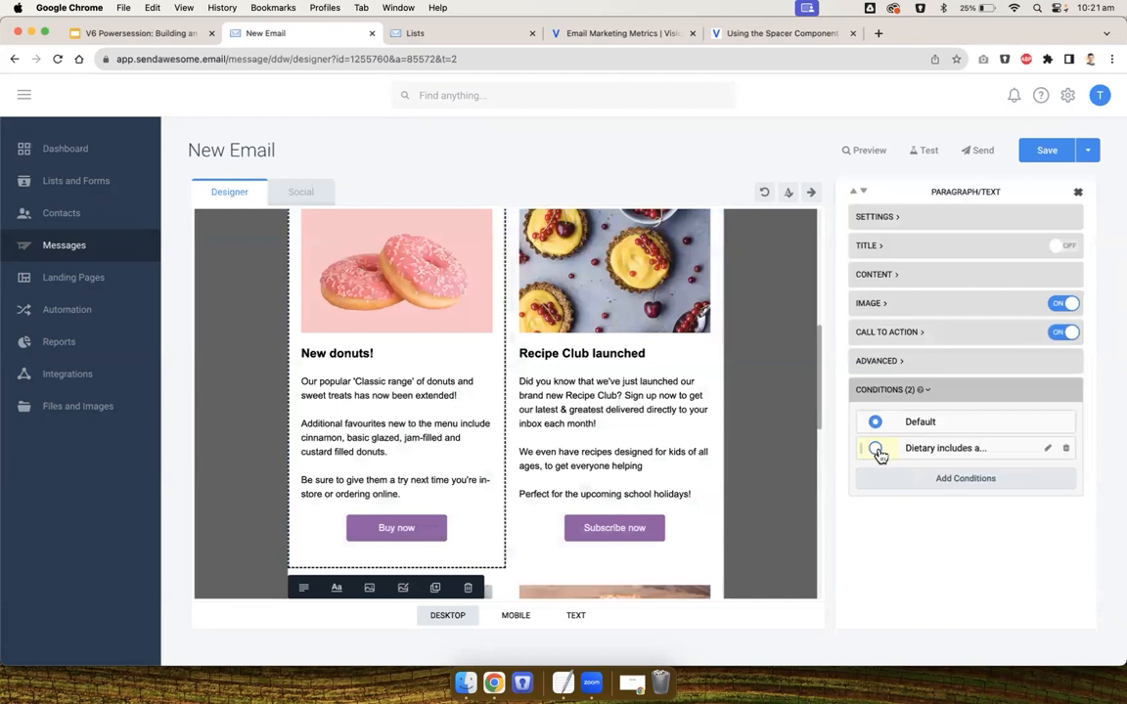
pyautogui.click(875, 449)
pyautogui.click(880, 332)
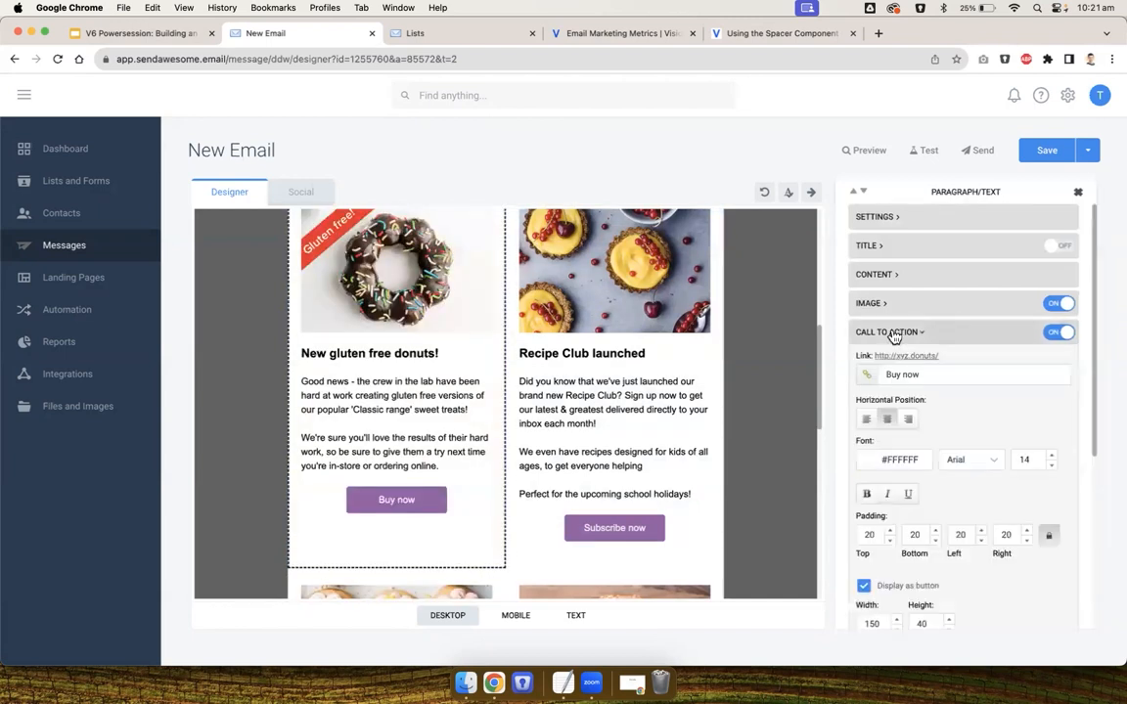
pyautogui.tripleClick(936, 374)
pyautogui.write('Sho')
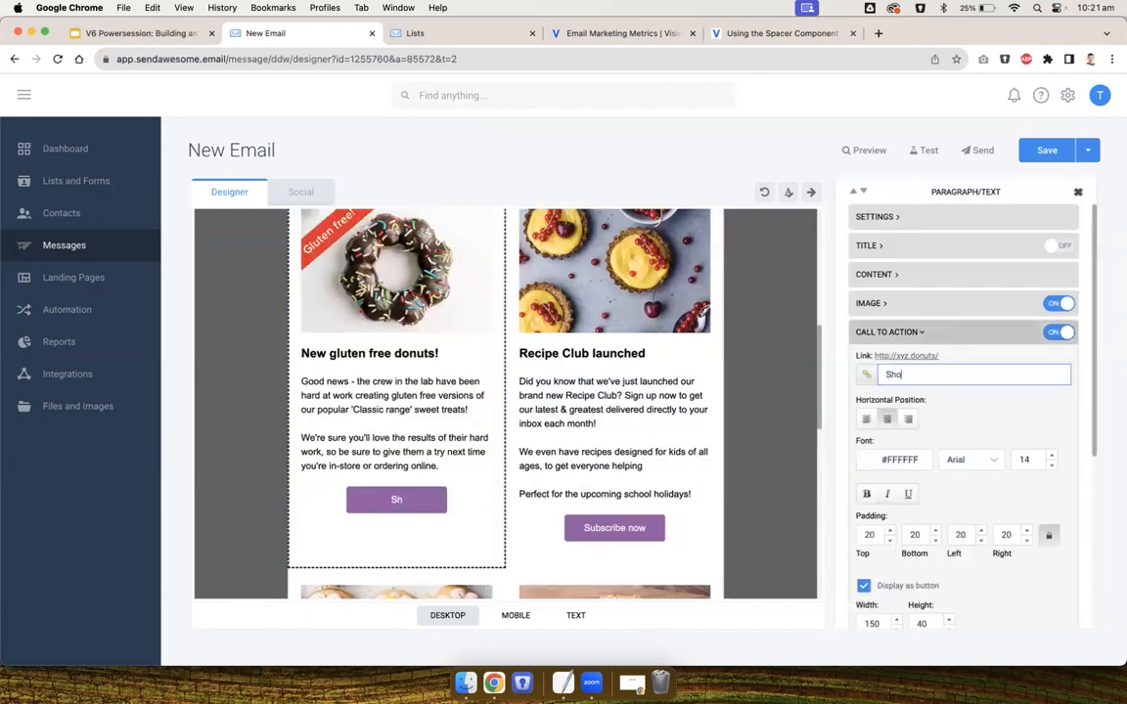
pyautogui.write('p gluten free')
pyautogui.click(866, 377)
pyautogui.click(592, 243)
pyautogui.write('s/store/gluten')
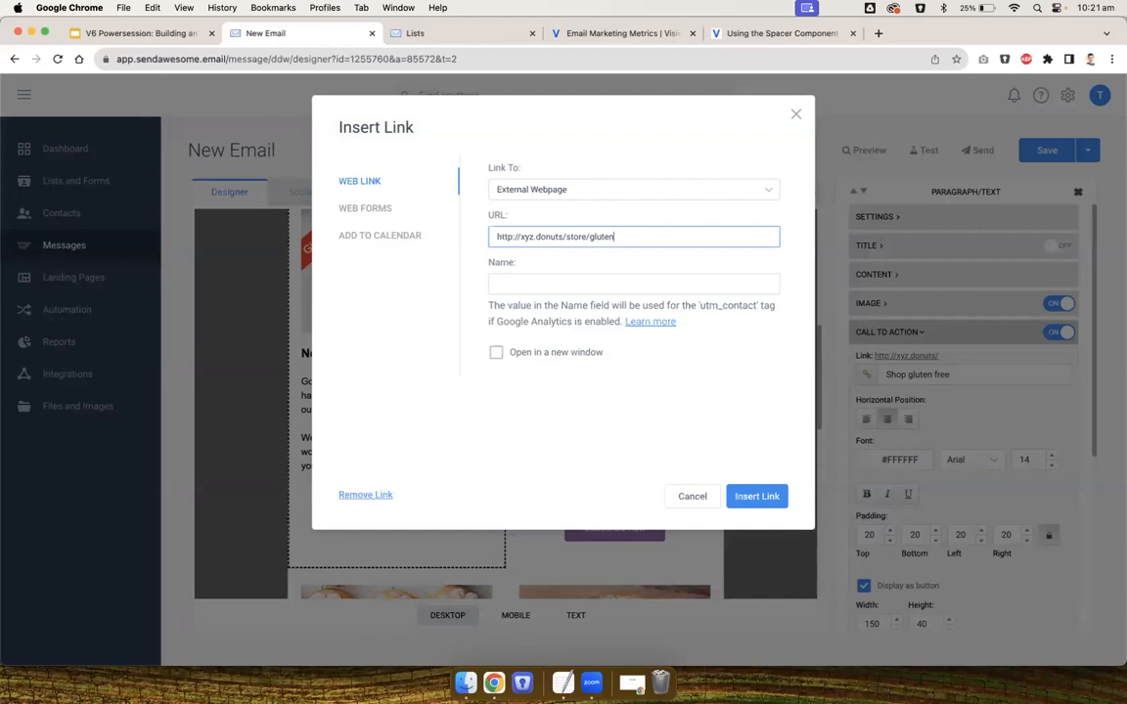
pyautogui.click(757, 496)
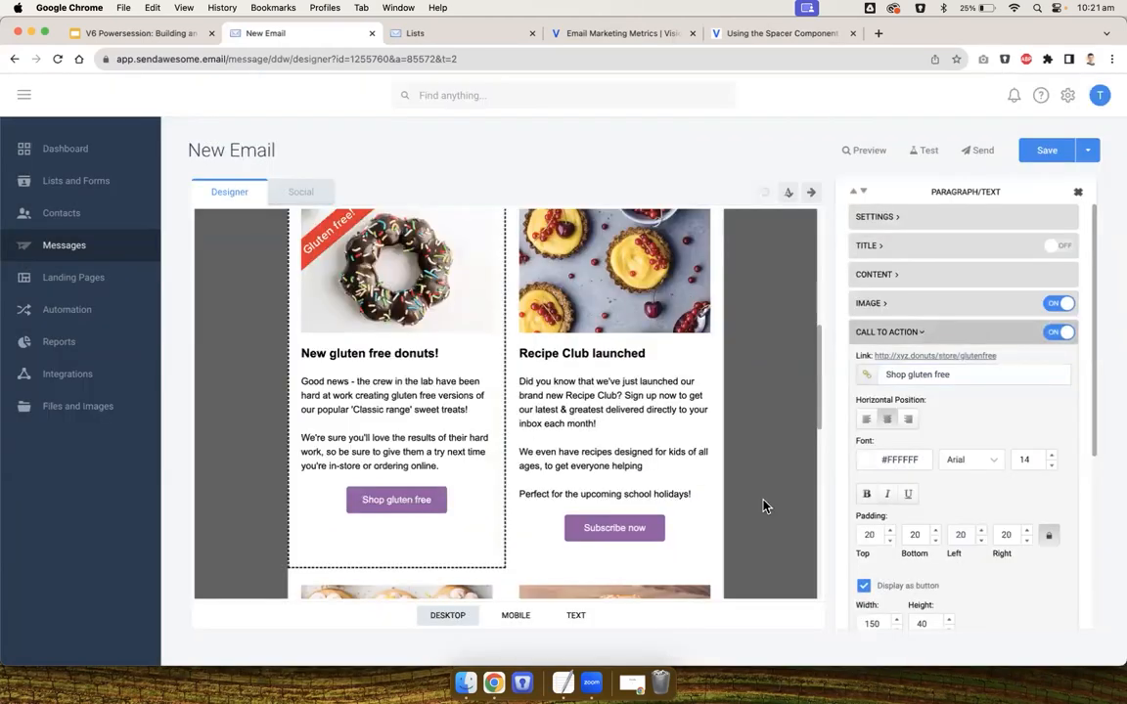
# Save the message with name 'Test', subject 'Test', in the Training folder
pyautogui.click(1044, 152)
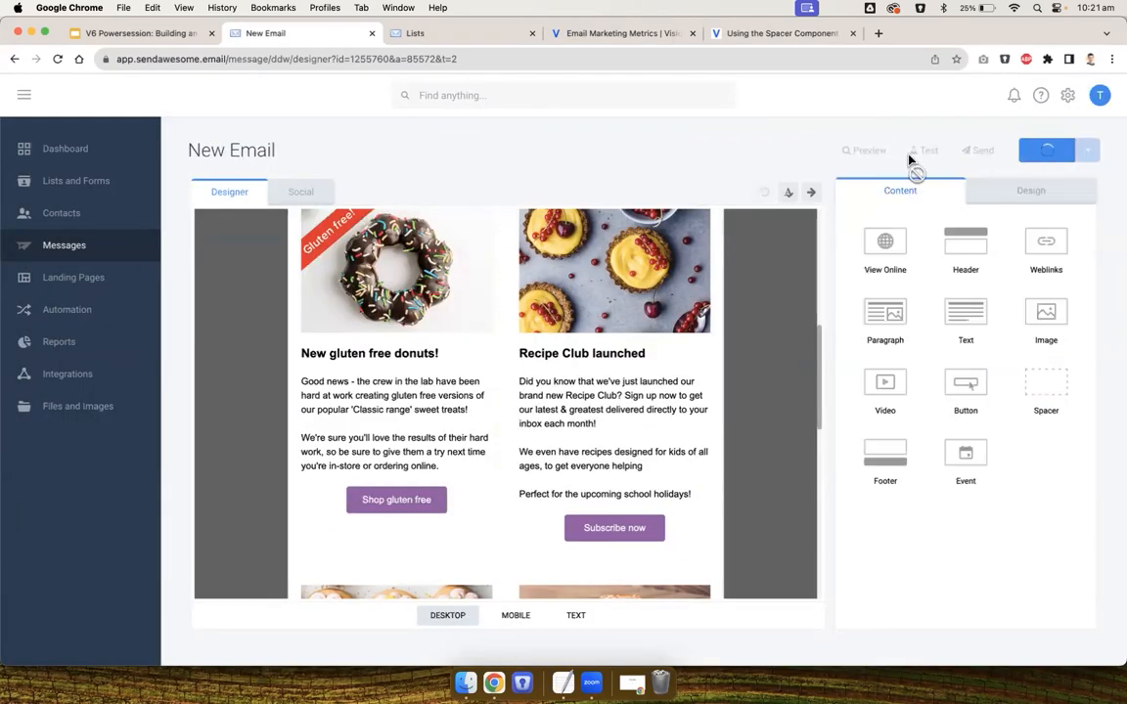
pyautogui.click(593, 183)
pyautogui.write('Test')
pyautogui.click(533, 229)
pyautogui.write('Te')
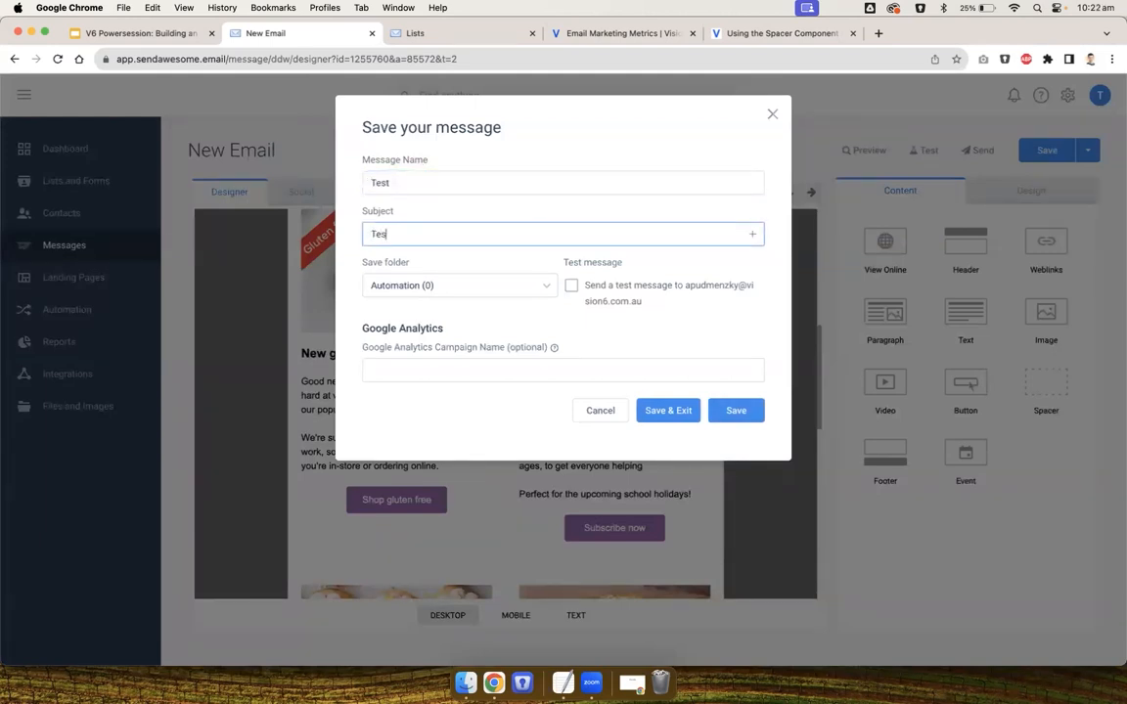
pyautogui.click(502, 291)
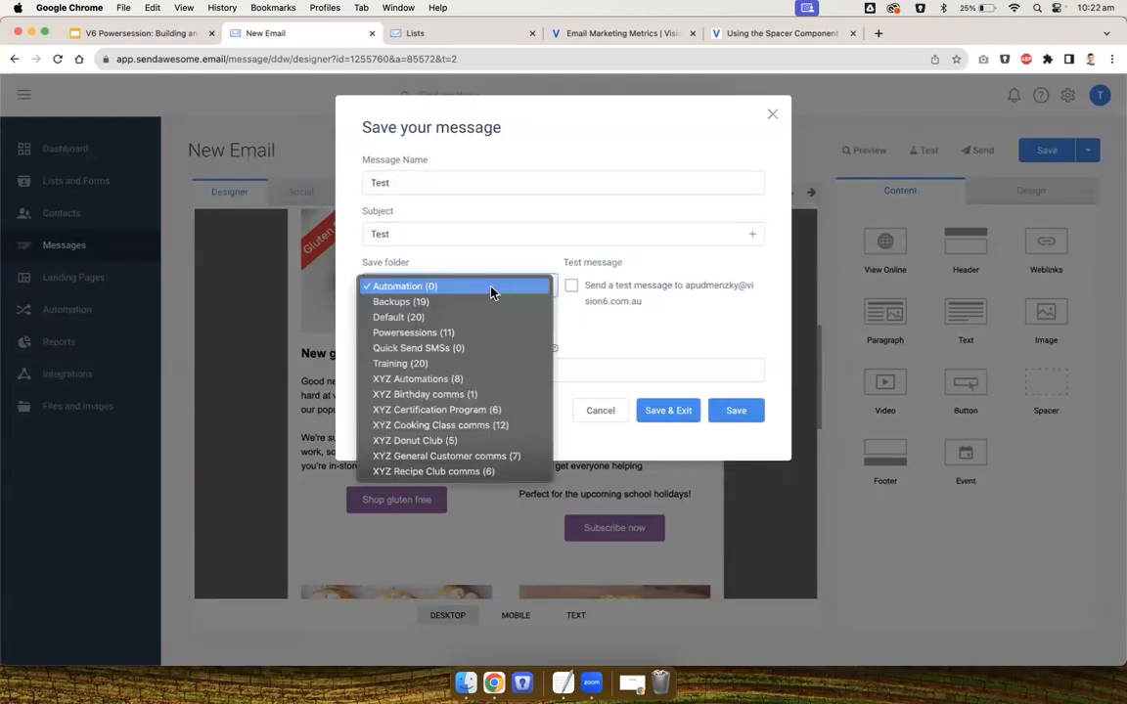
pyautogui.click(433, 364)
pyautogui.click(732, 416)
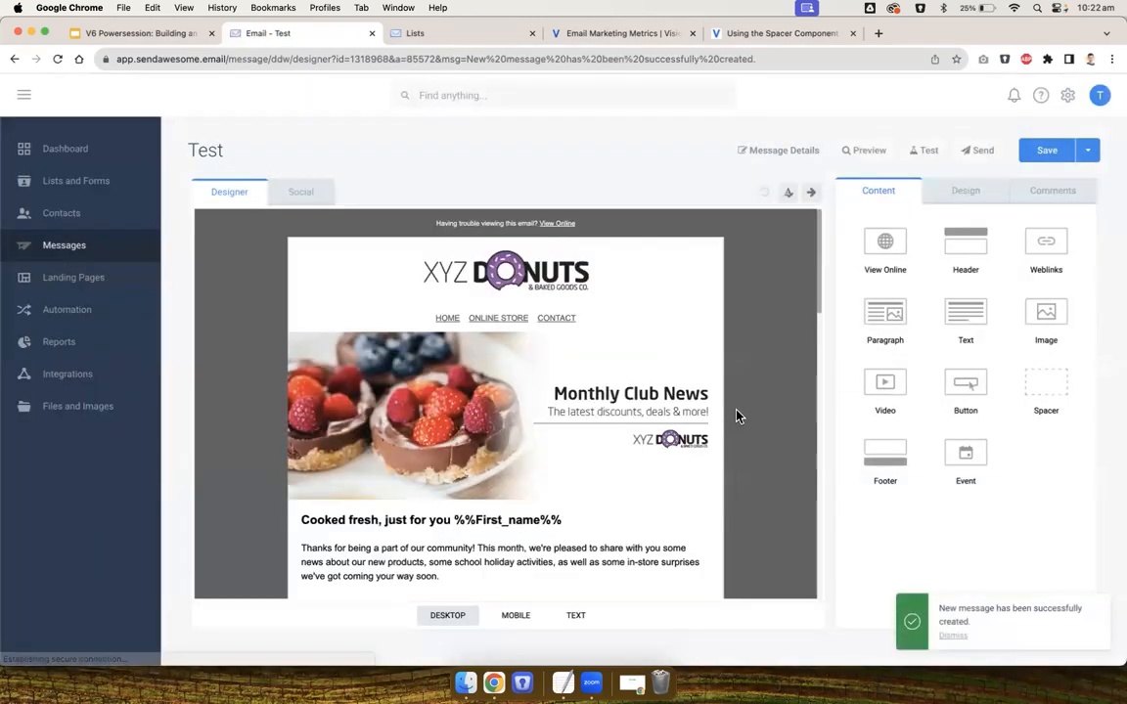
pyautogui.rightClick(741, 401)
pyautogui.press('Escape')
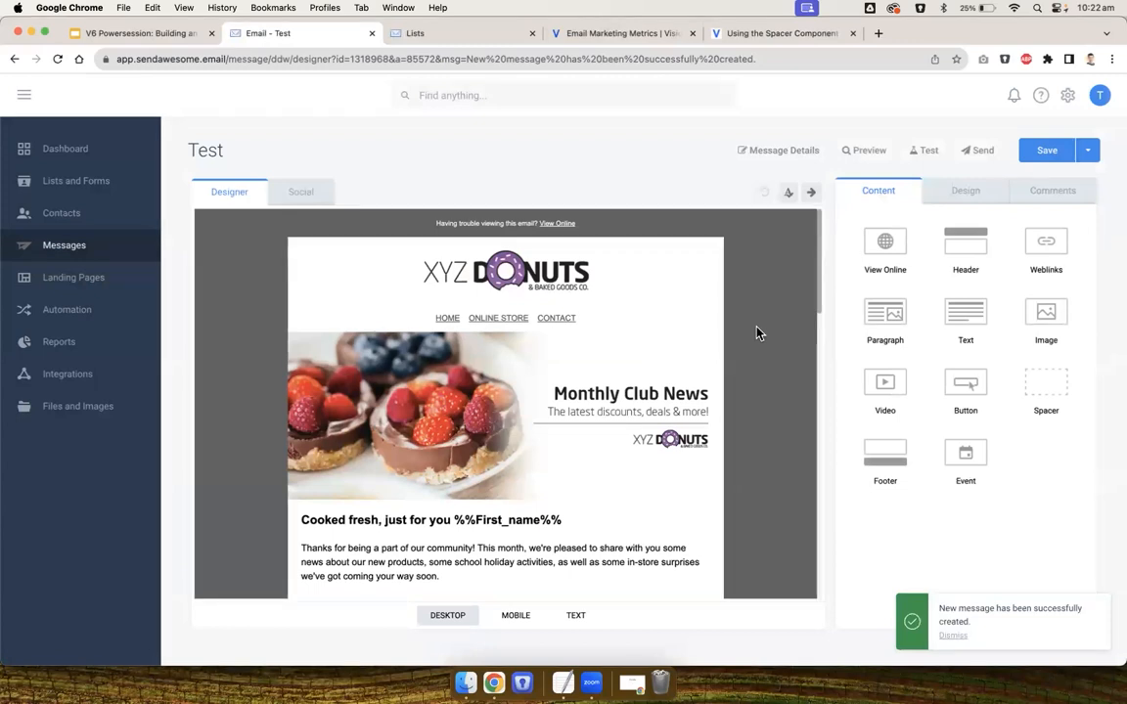
# Open the email preview and scroll through it for the first contact in desktop view
pyautogui.scroll(-1, 756, 333)
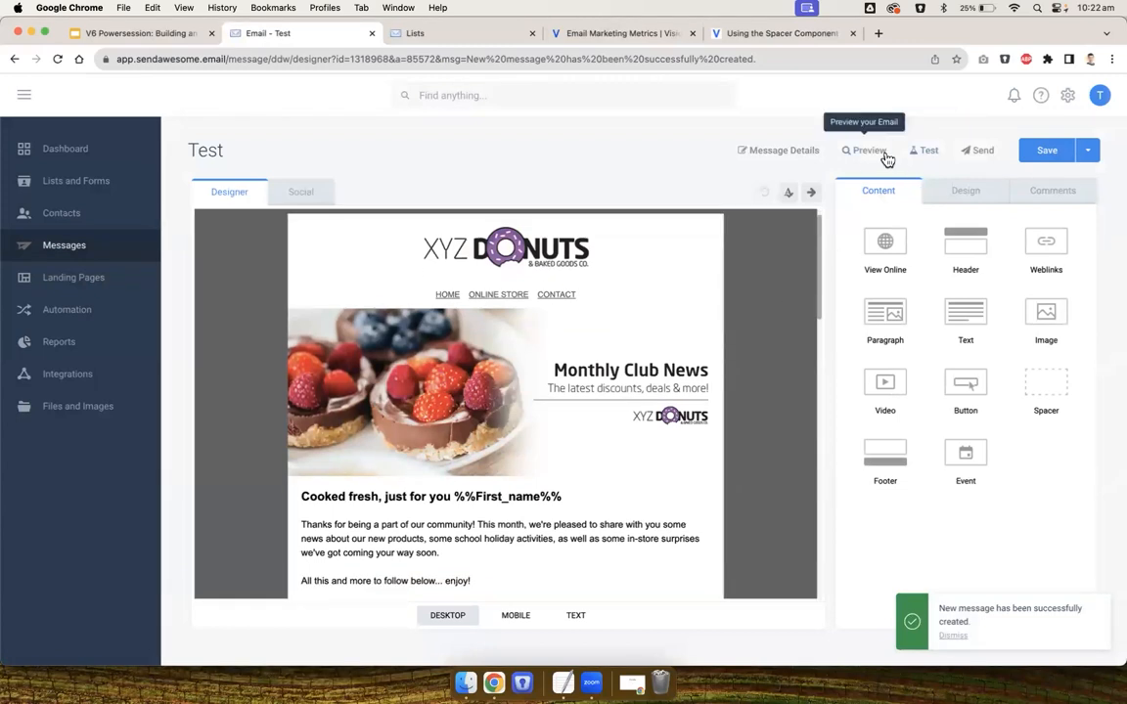
pyautogui.click(871, 151)
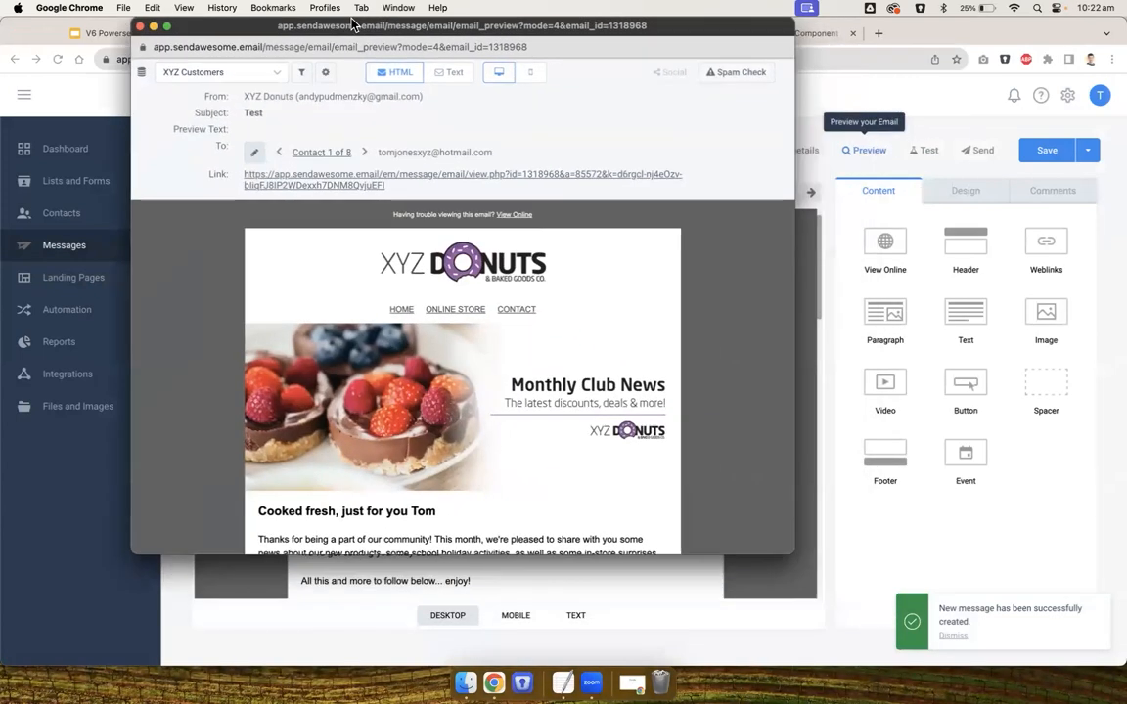
pyautogui.moveTo(793, 552); pyautogui.dragTo(870, 675)
pyautogui.scroll(-3, 794, 548)
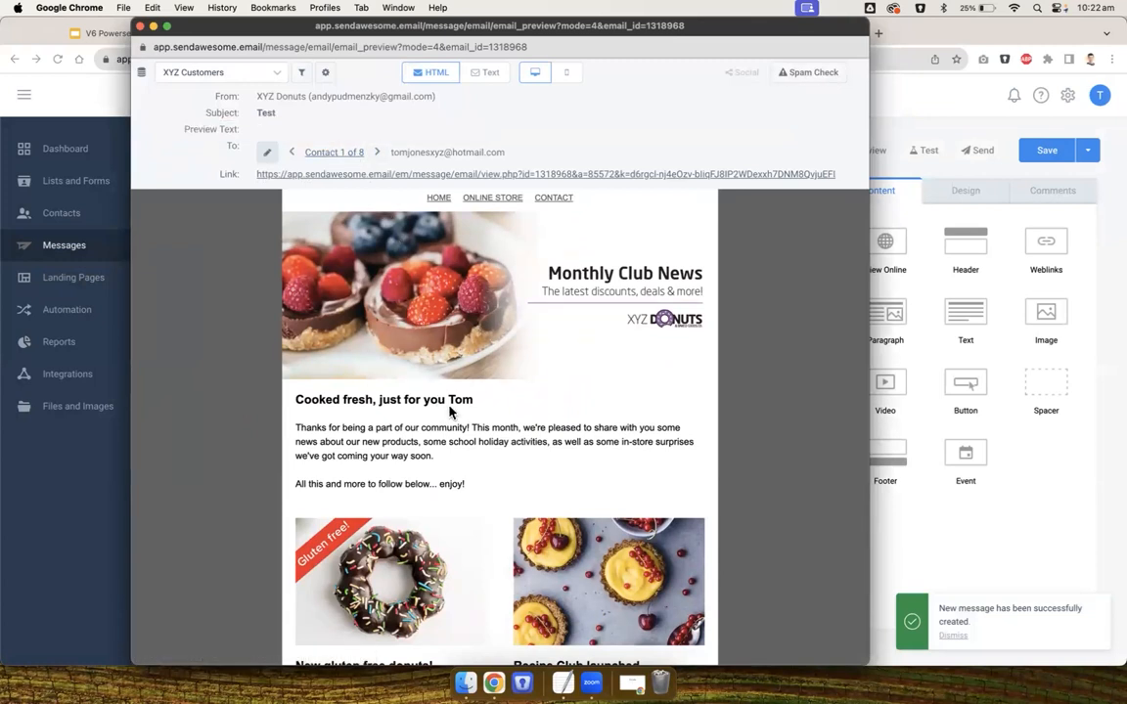
pyautogui.scroll(-3, 447, 430)
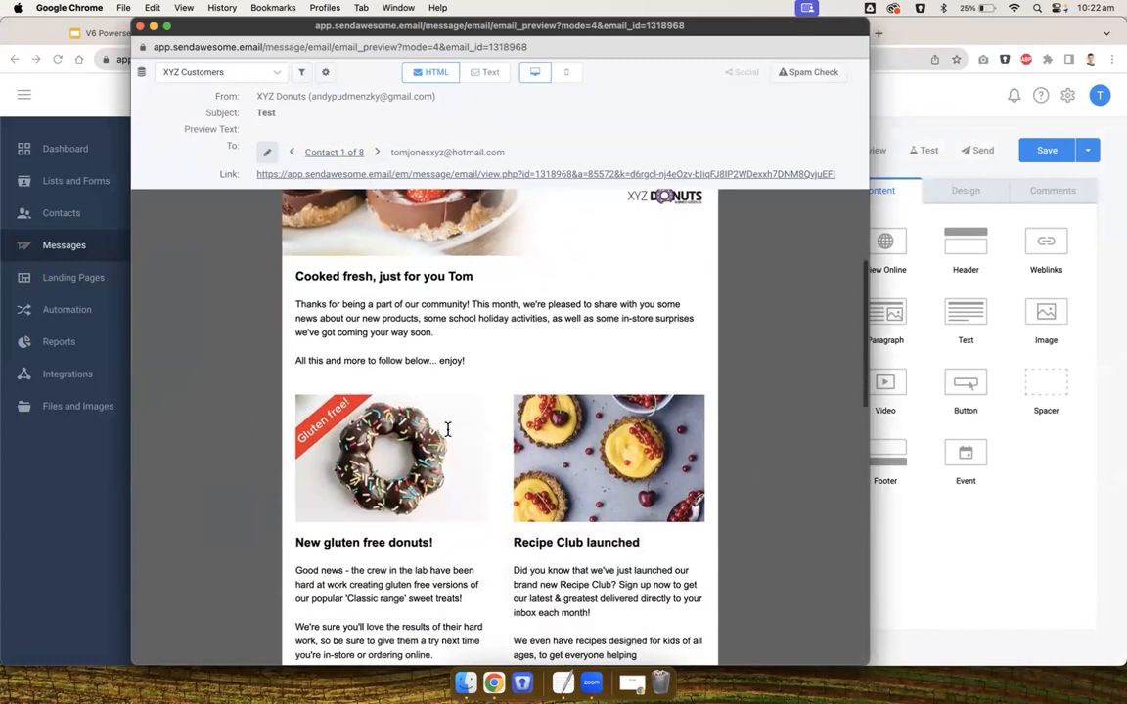
pyautogui.scroll(-10, 447, 430)
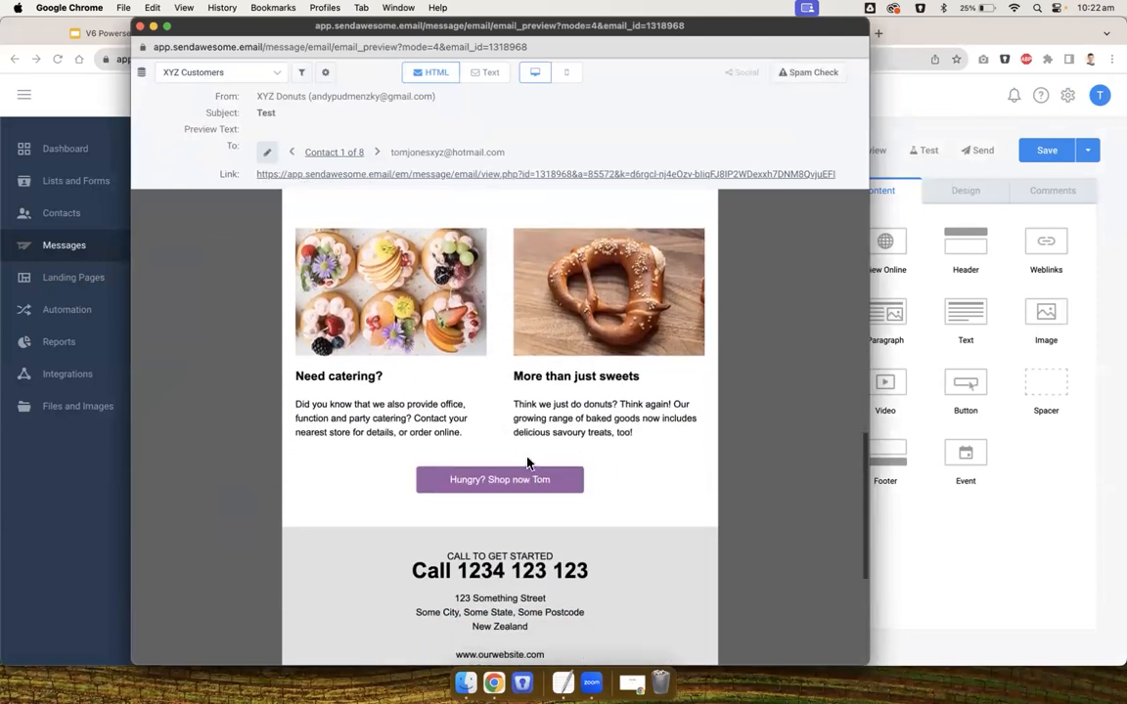
pyautogui.scroll(10, 526, 463)
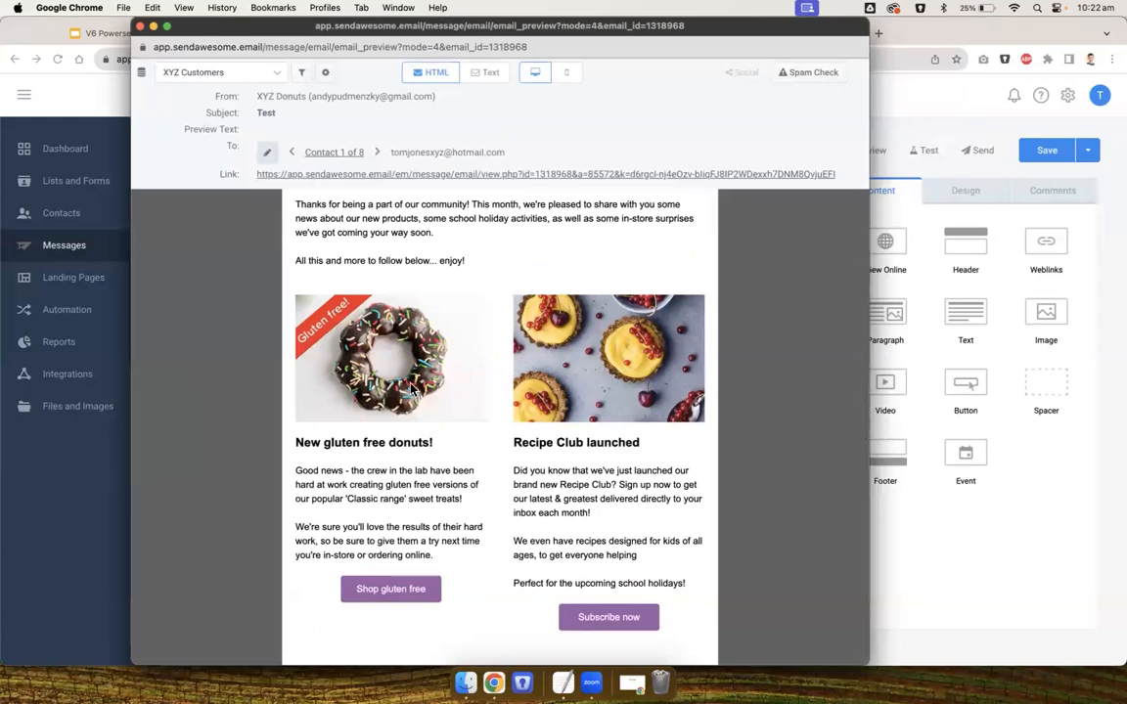
# Switch the preview to the next contact and scroll through its personalised content
pyautogui.click(376, 152)
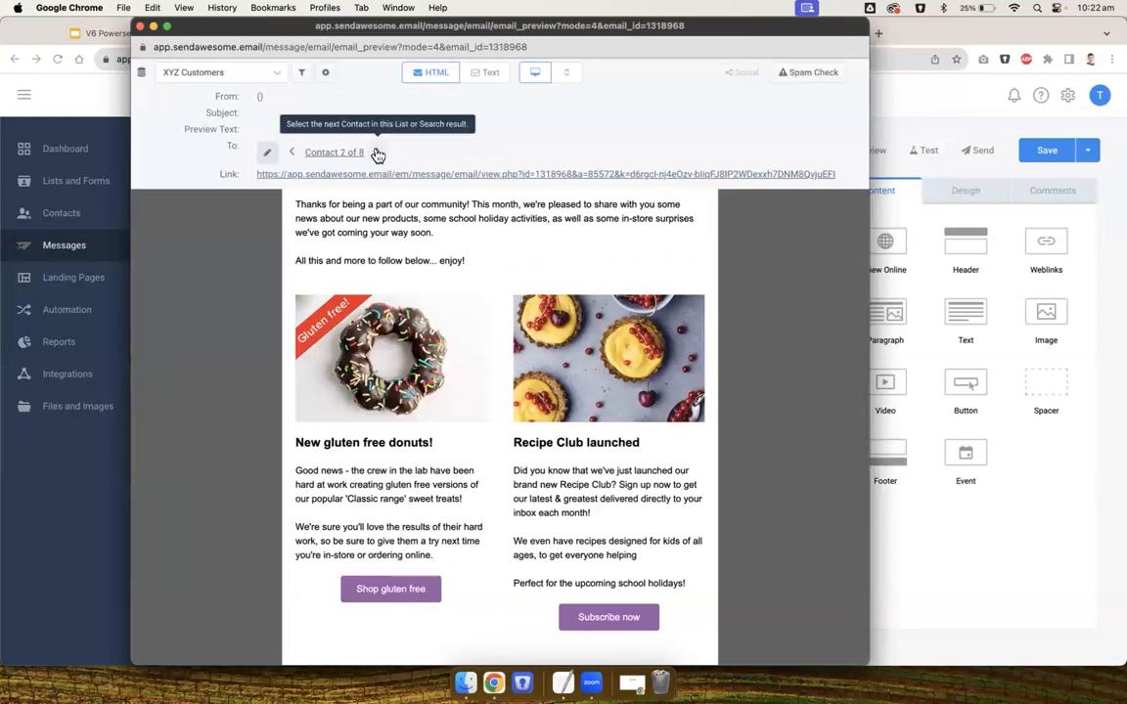
pyautogui.scroll(2, 421, 235)
pyautogui.doubleClick(457, 259)
pyautogui.scroll(-10, 416, 471)
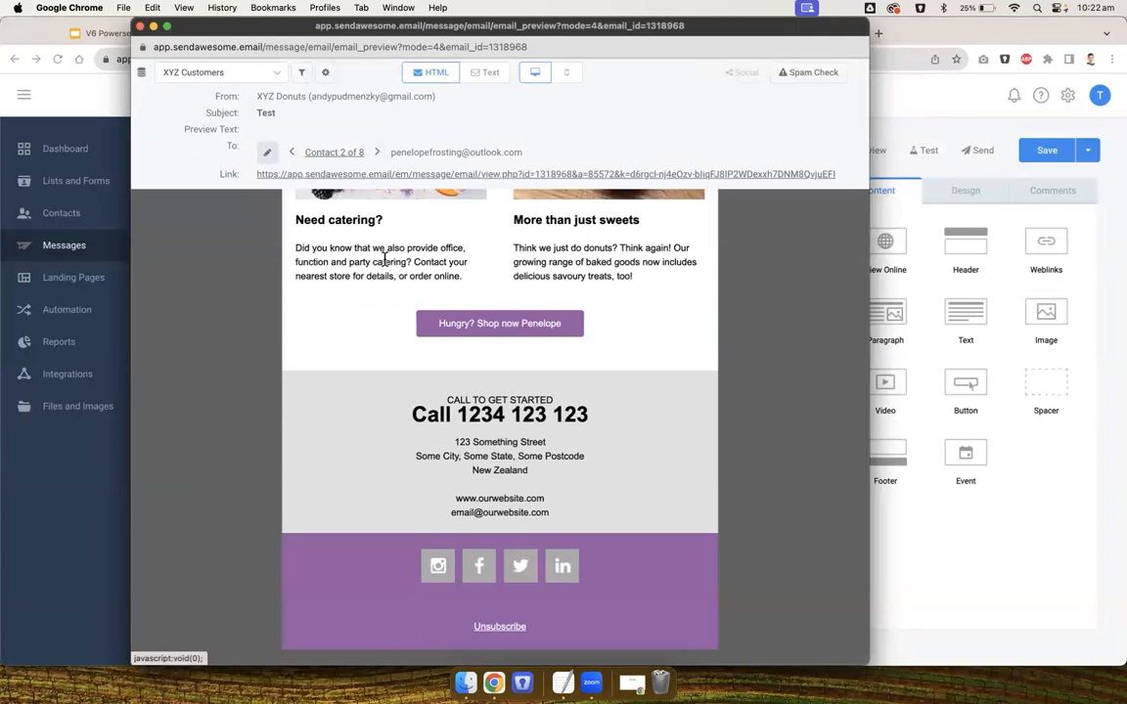
# Review the mobile preview for both contacts, then close the preview window
pyautogui.click(566, 72)
pyautogui.scroll(5, 521, 309)
pyautogui.scroll(5, 523, 313)
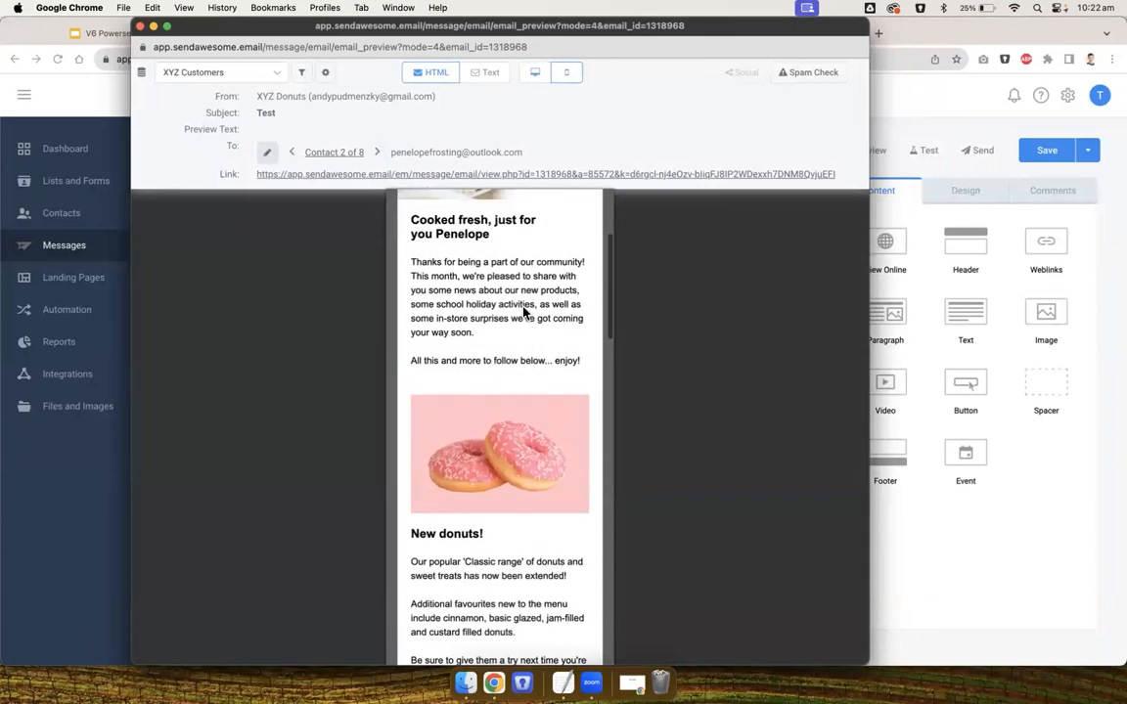
pyautogui.scroll(-5, 523, 312)
pyautogui.scroll(-10, 523, 311)
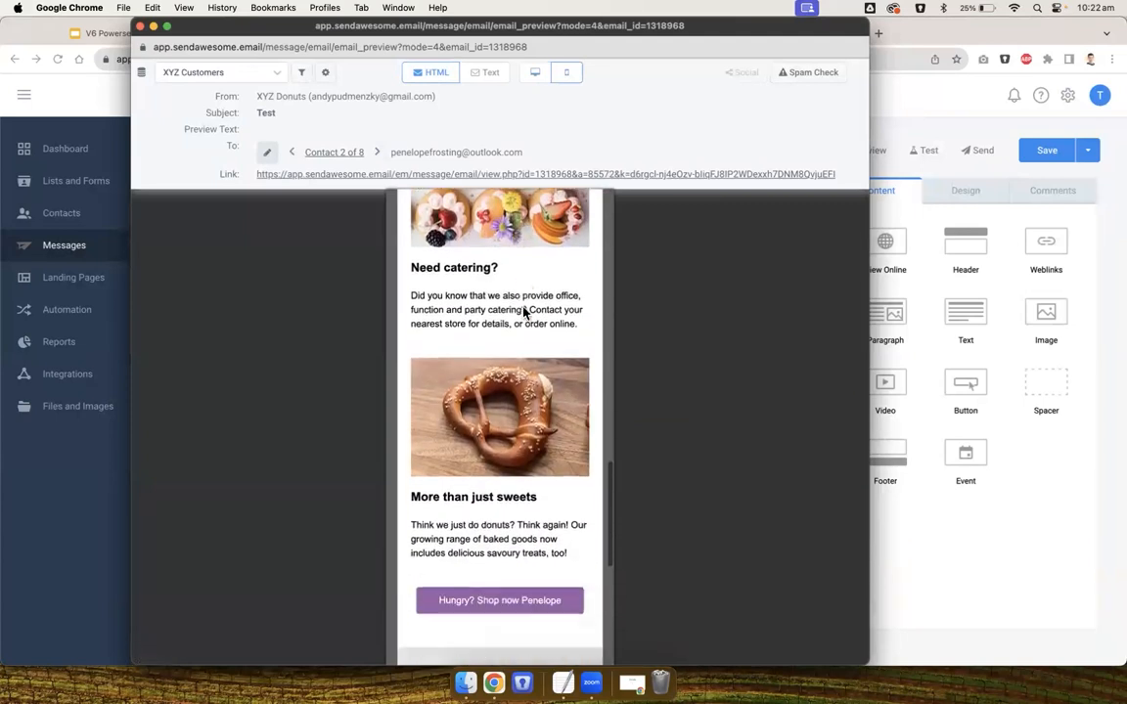
pyautogui.click(291, 152)
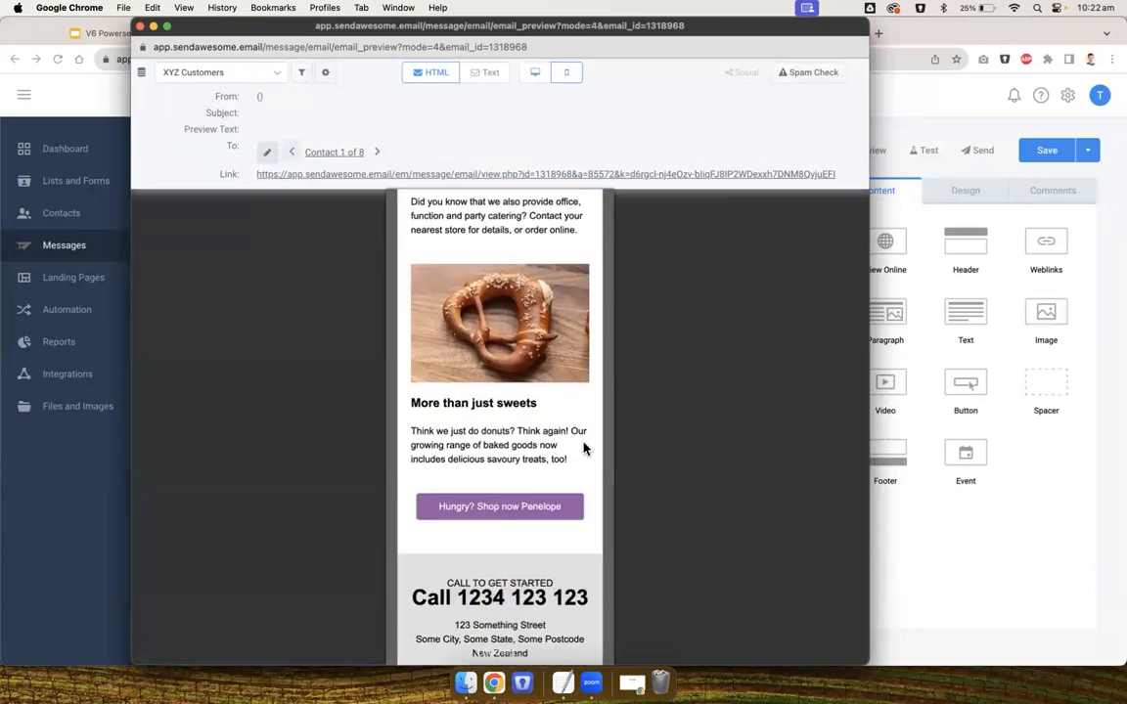
pyautogui.scroll(3, 530, 497)
pyautogui.scroll(10, 476, 439)
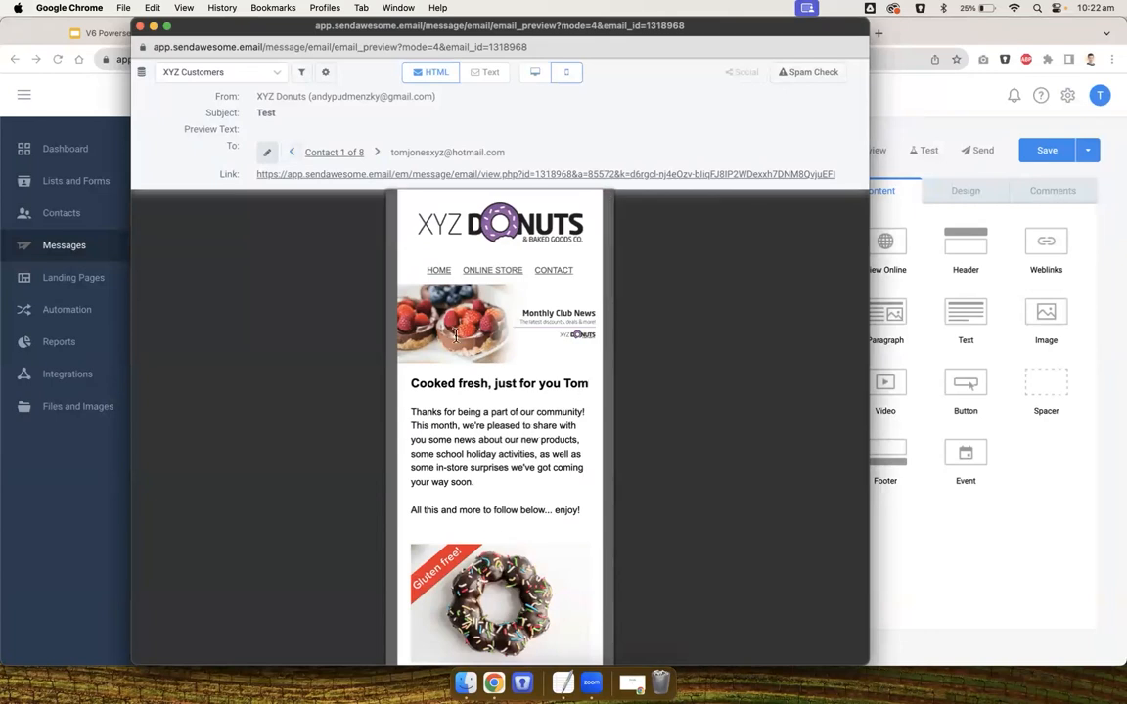
pyautogui.click(140, 27)
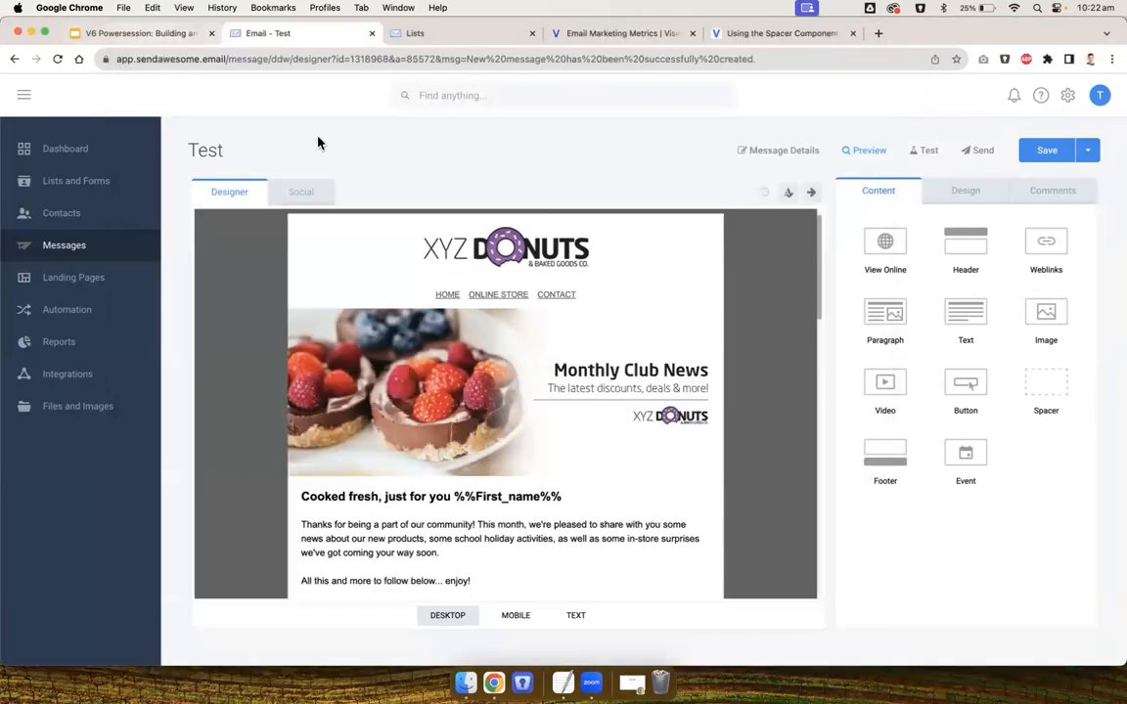